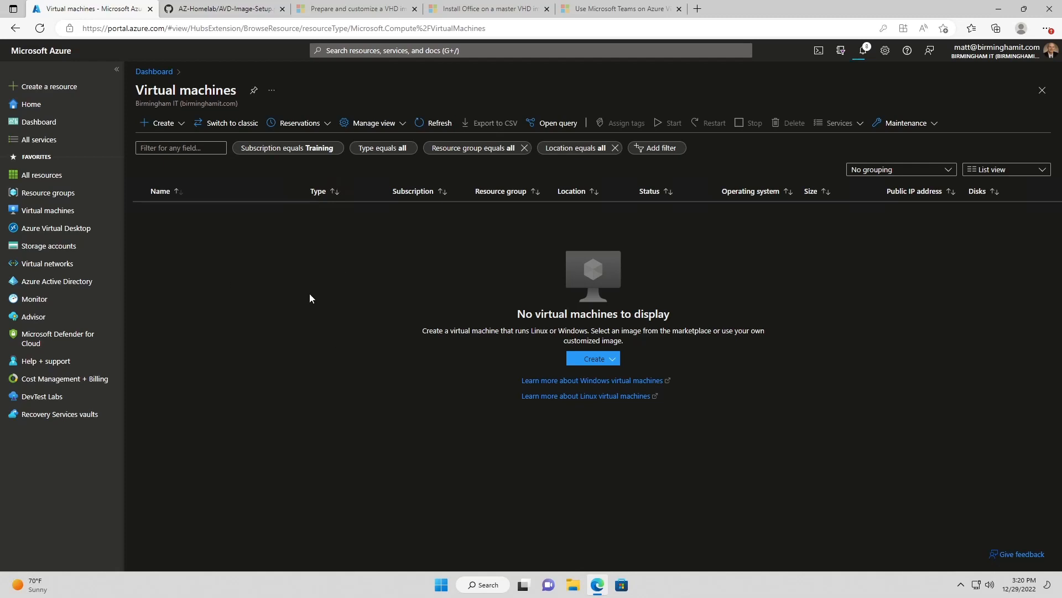
Go to the virtual networks list and start creating a new virtual network.
left_click(80, 267)
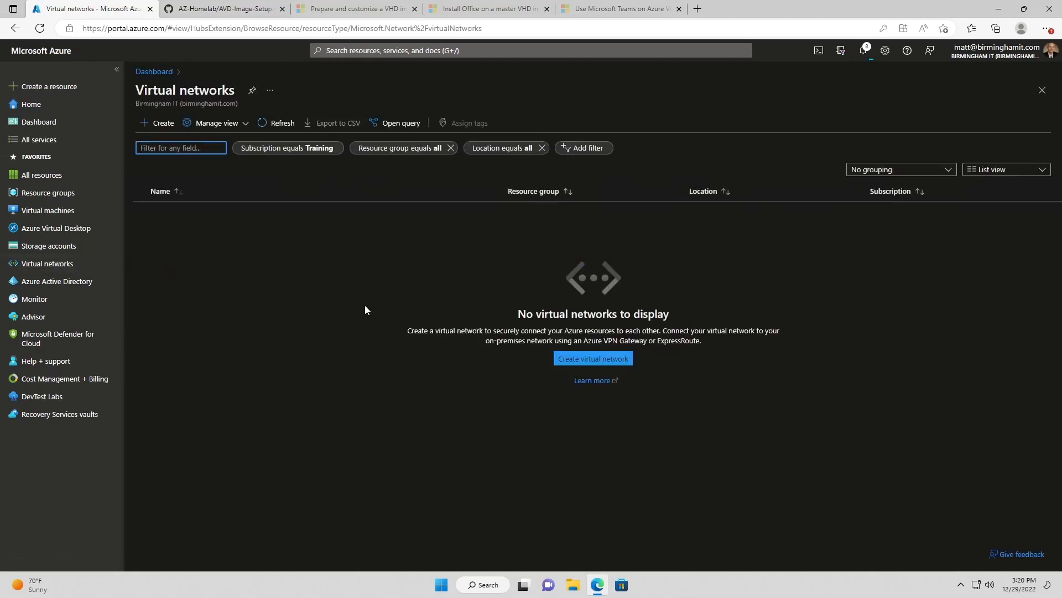
left_click(253, 286)
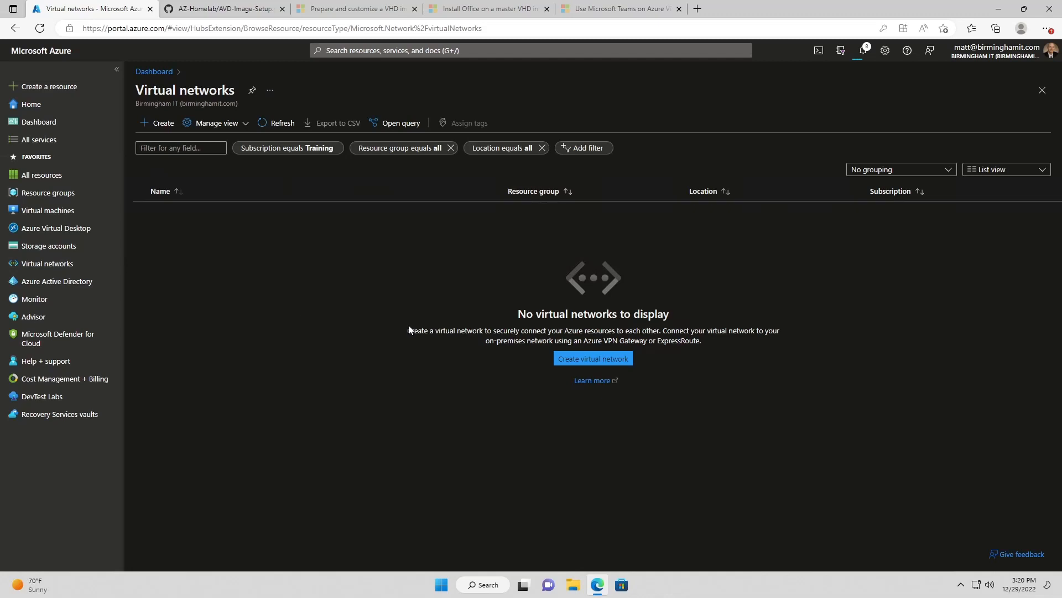
left_click(591, 360)
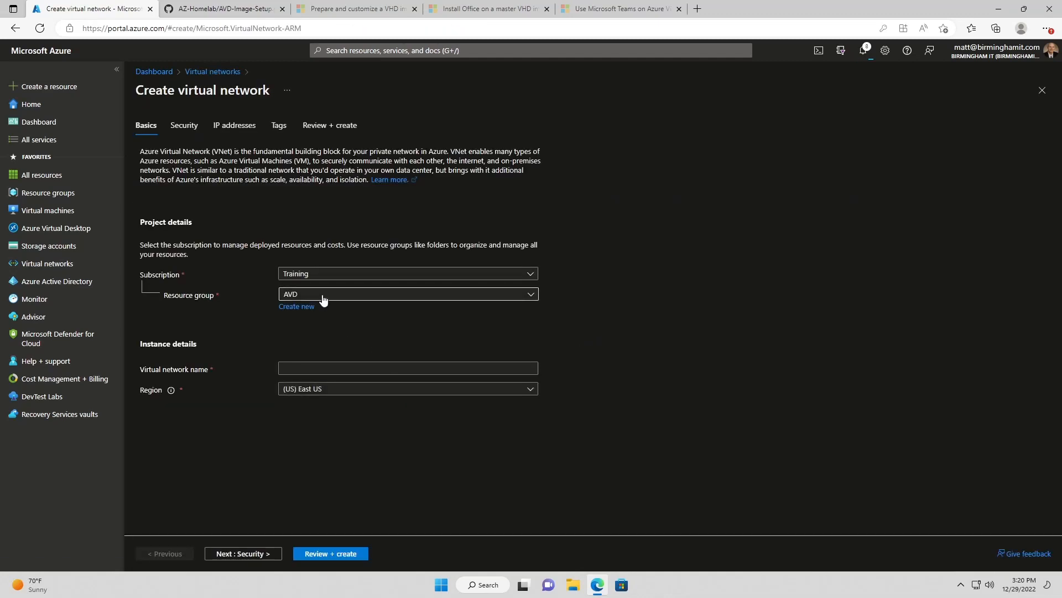
left_click(324, 299)
left_click(324, 301)
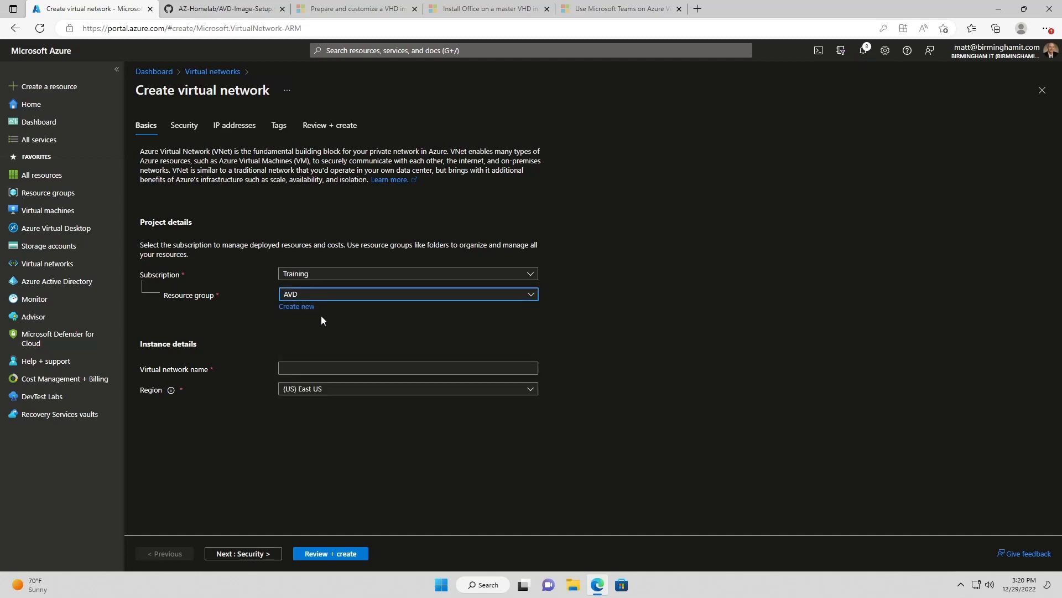
left_click(299, 307)
type("NET")
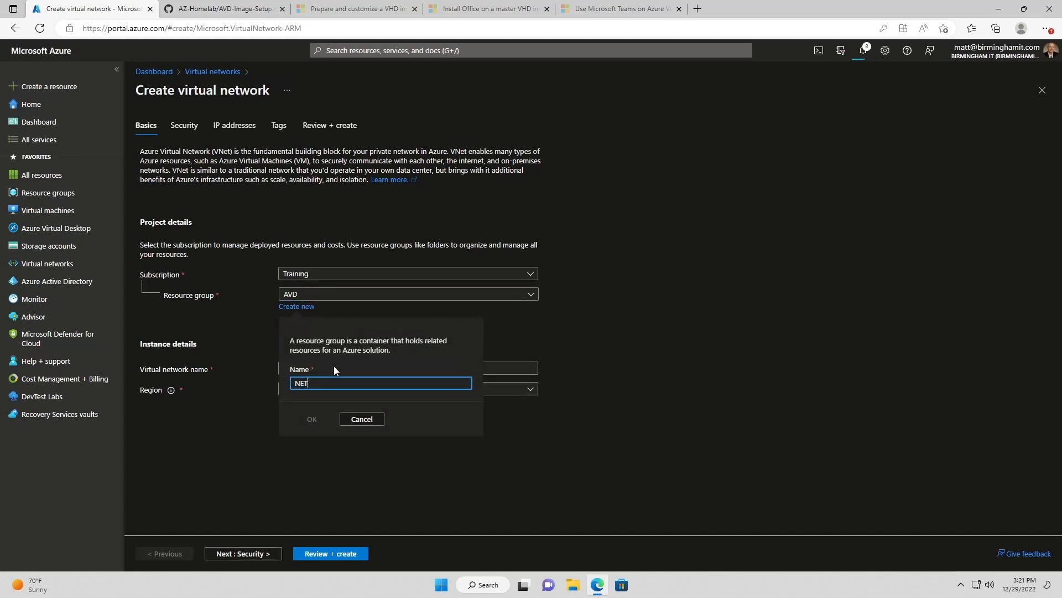
type("_RG")
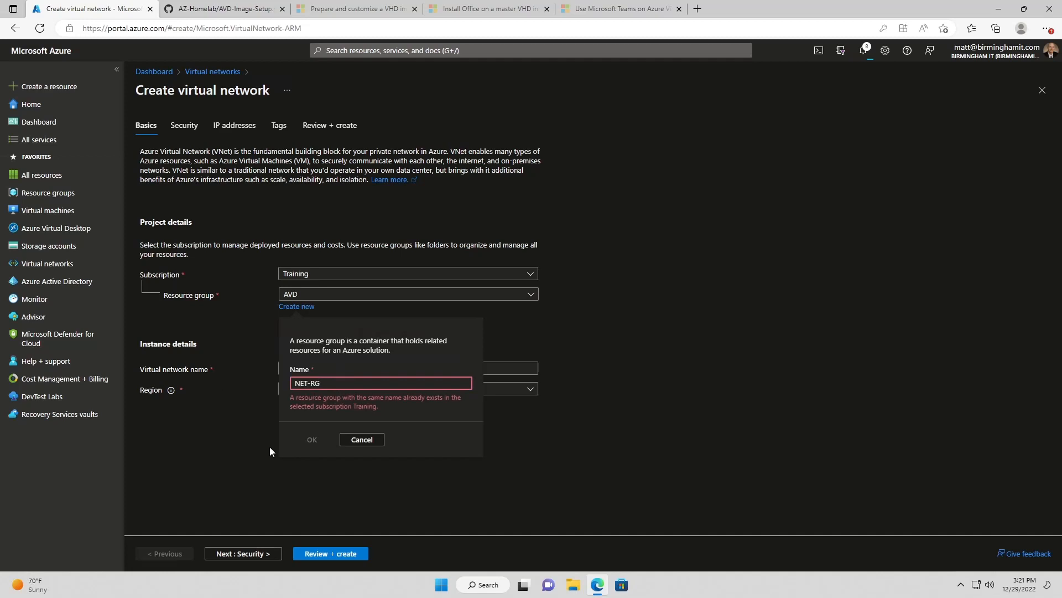
left_click(343, 441)
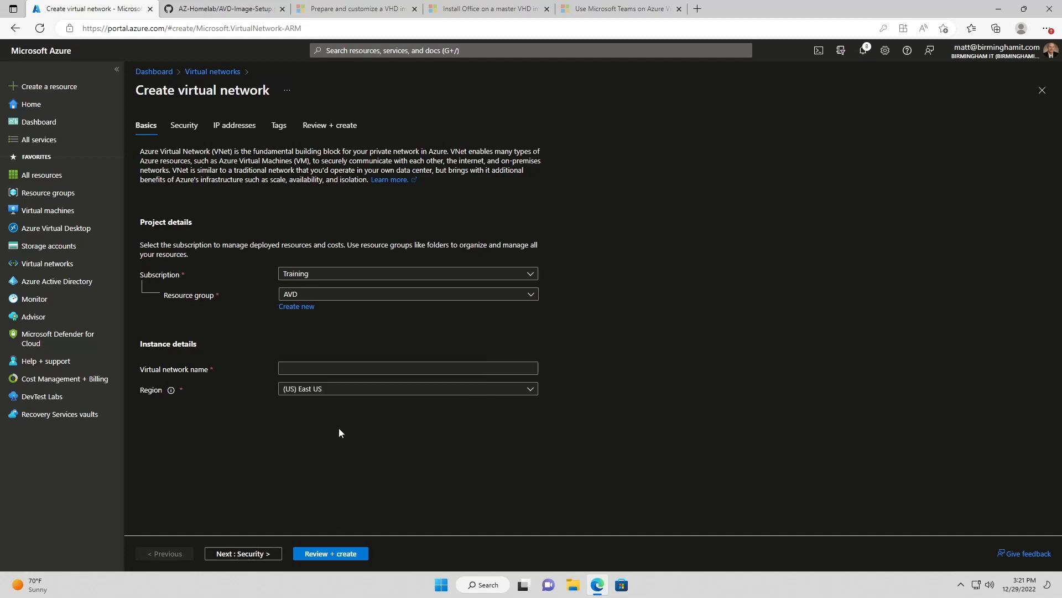
Assign the virtual network to the existing NET-RG resource group and name it CORE-VNET.
left_click(299, 294)
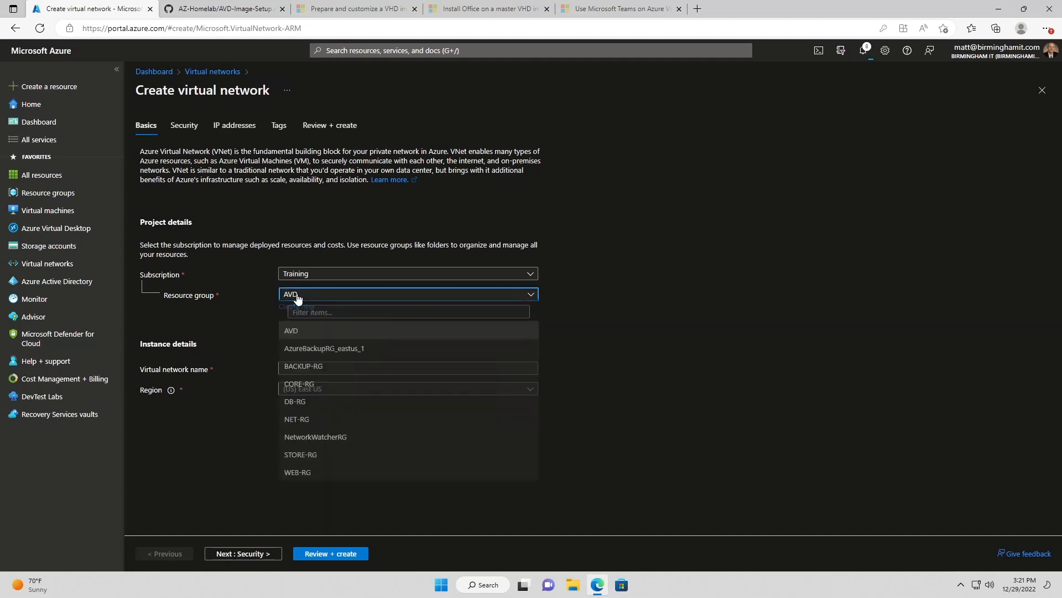
left_click(301, 420)
left_click(309, 368)
left_click(232, 477)
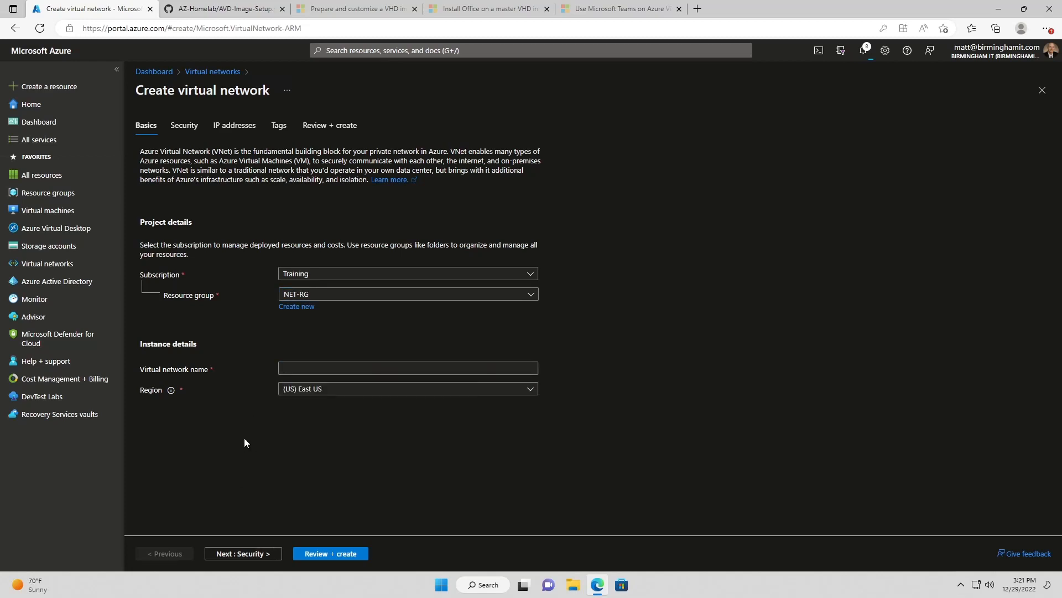
left_click(310, 369)
type("CORE-")
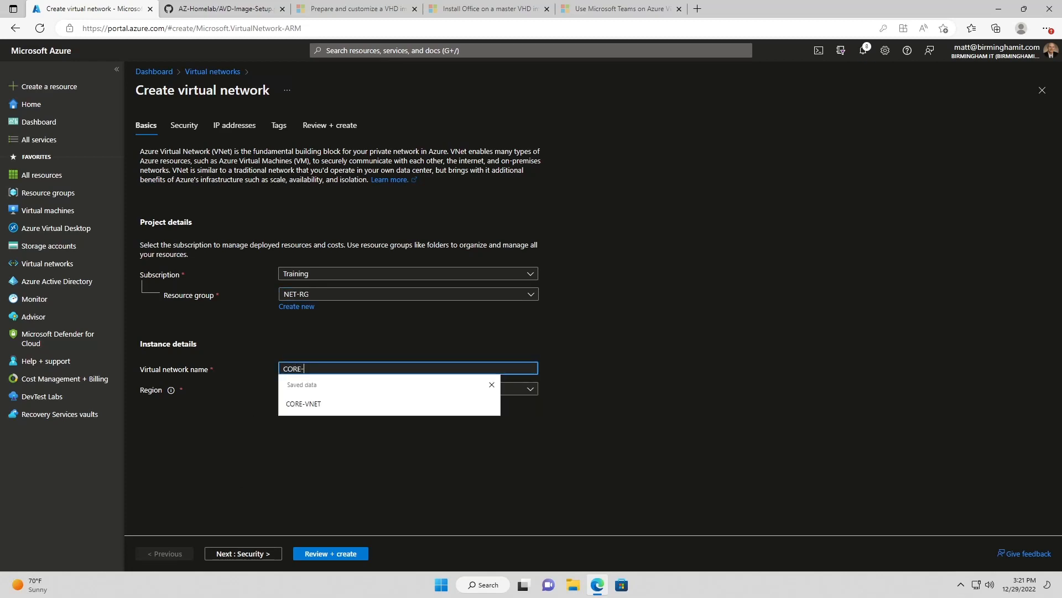
type("VNET")
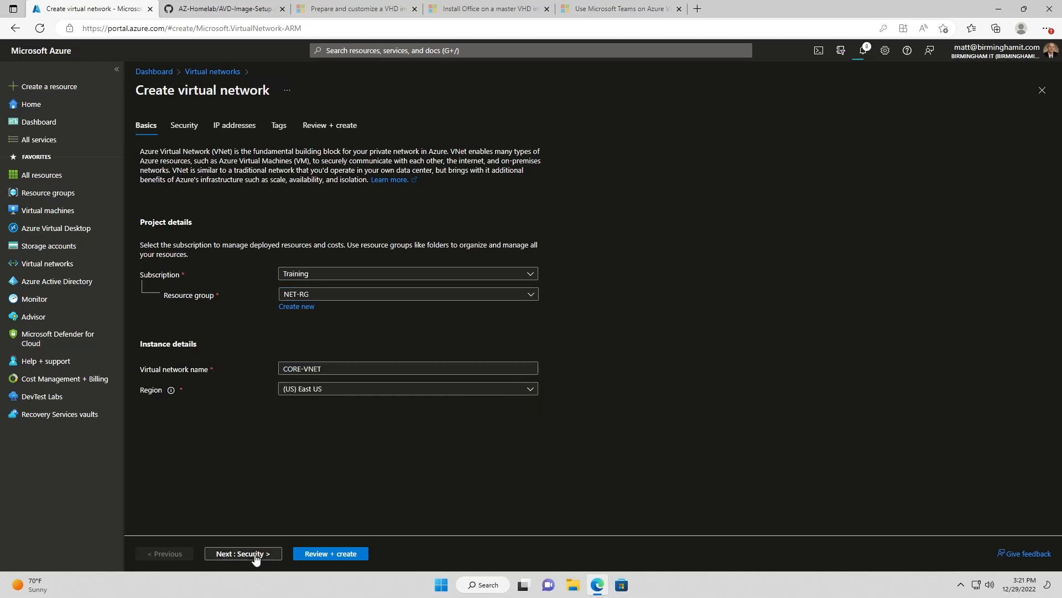
In the virtual network's IP address settings, rename the default subnet to MainSubnet.
left_click(252, 557)
left_click(257, 555)
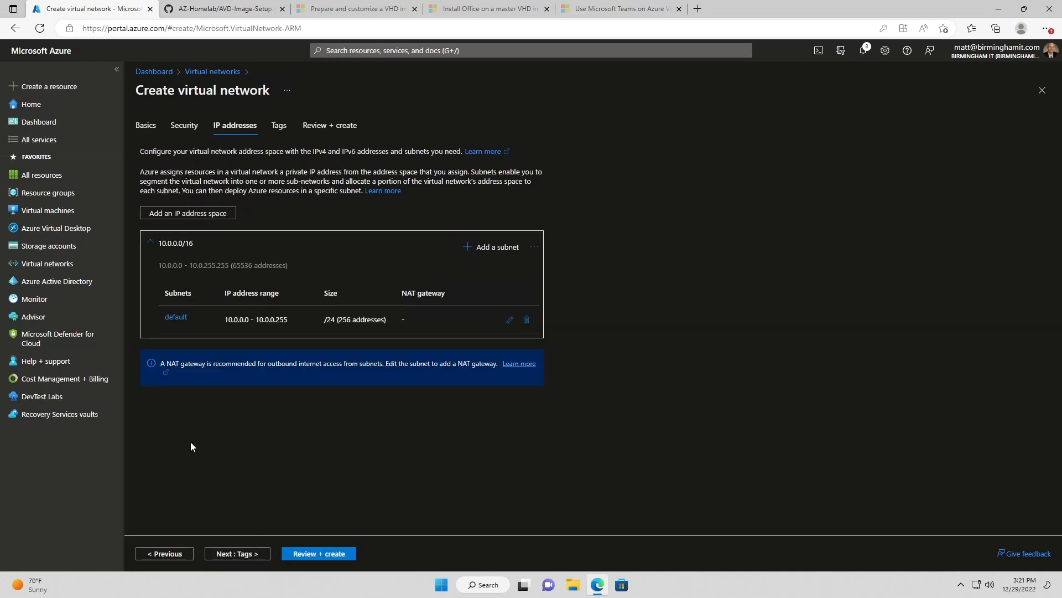
left_click(176, 317)
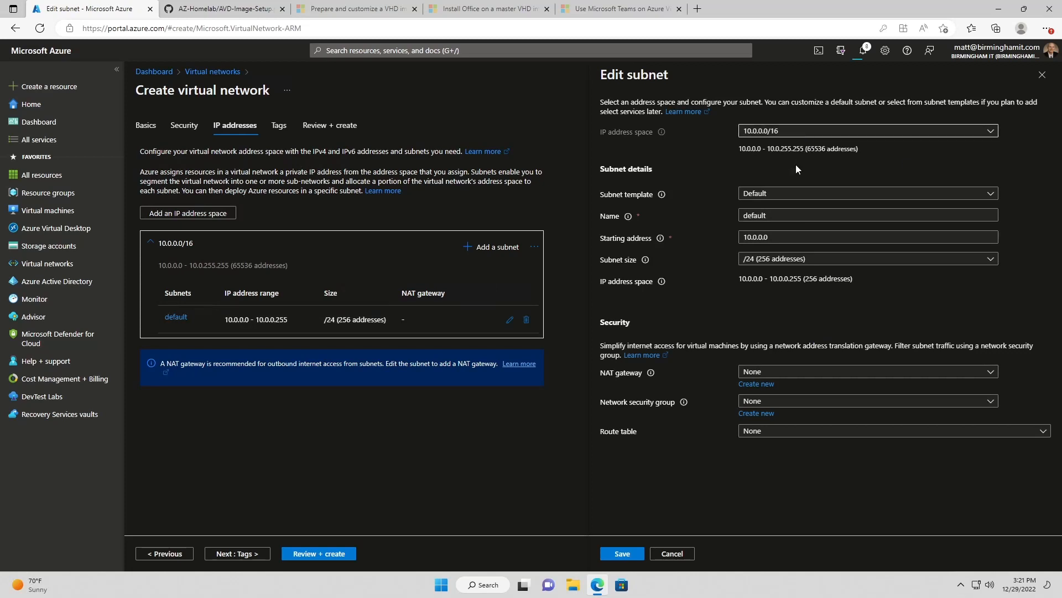
left_click(786, 194)
left_click(786, 194)
key("Tab")
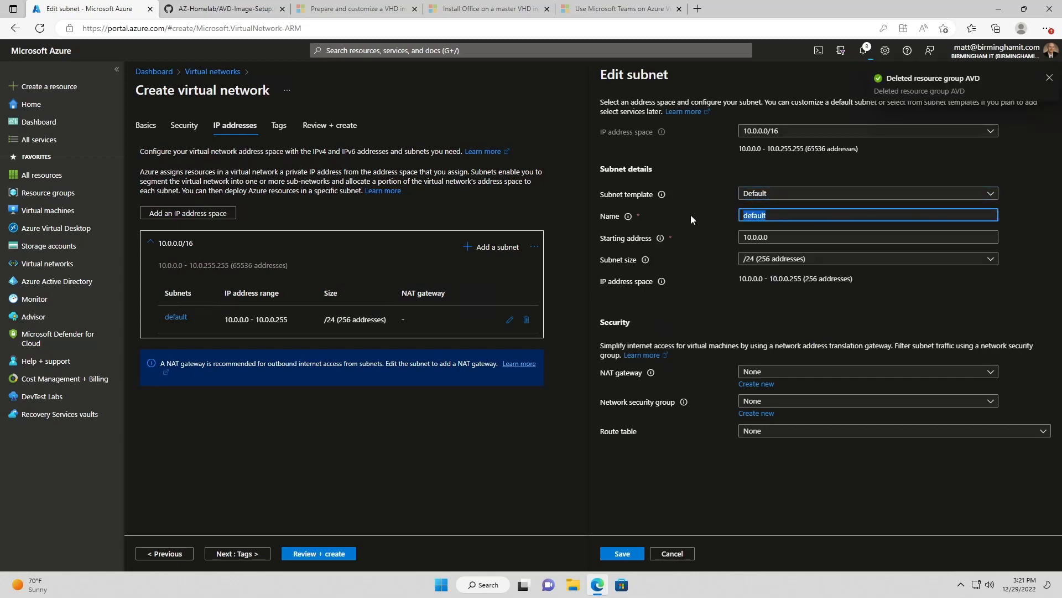
type("Main")
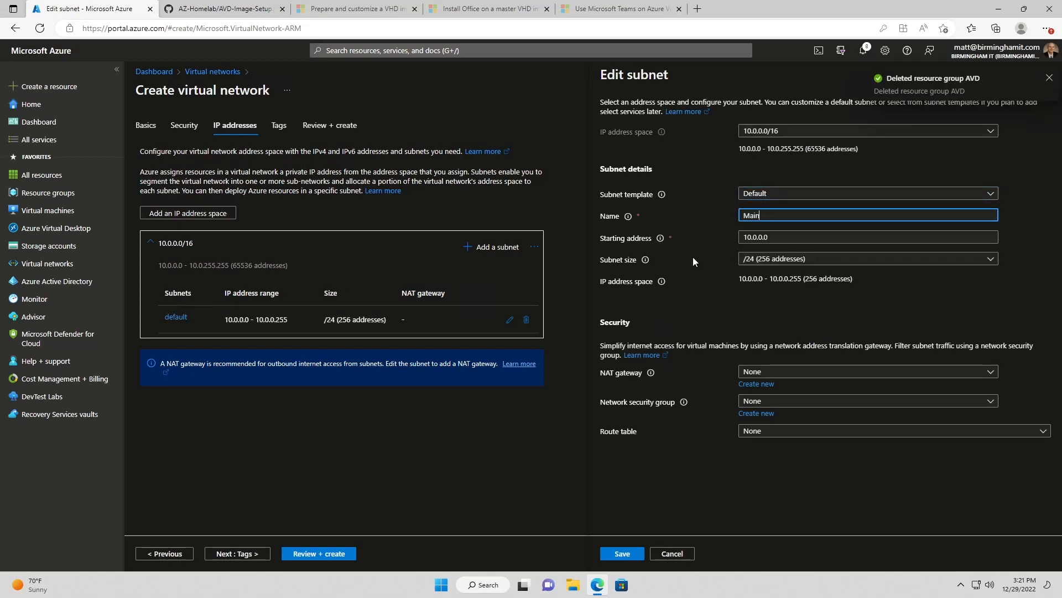
type("VNET")
key("BackSpace")
key("BackSpace")
key("BackSpace")
type("Subnet")
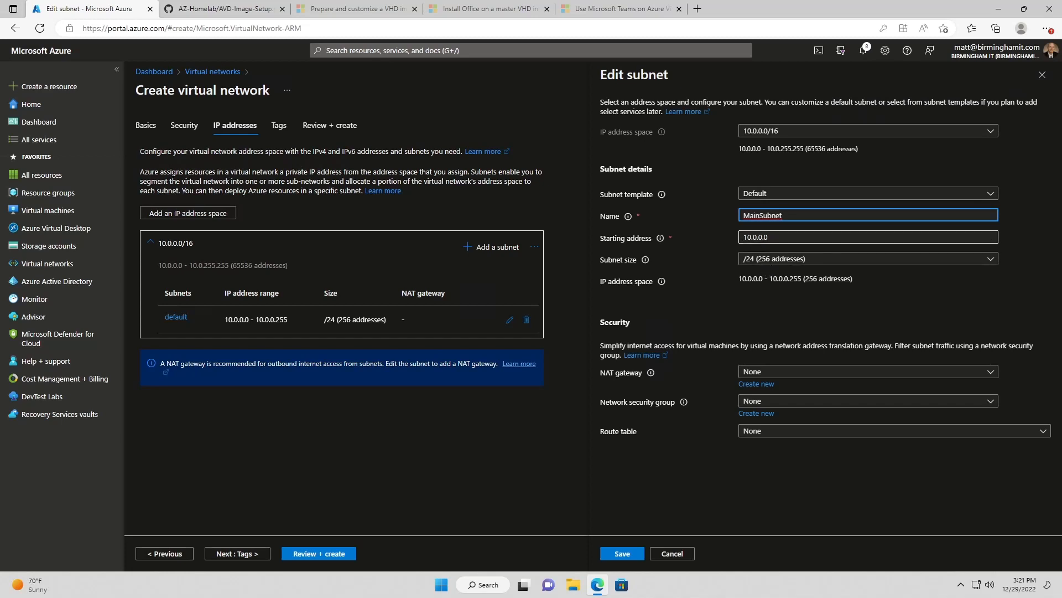
left_click(762, 237)
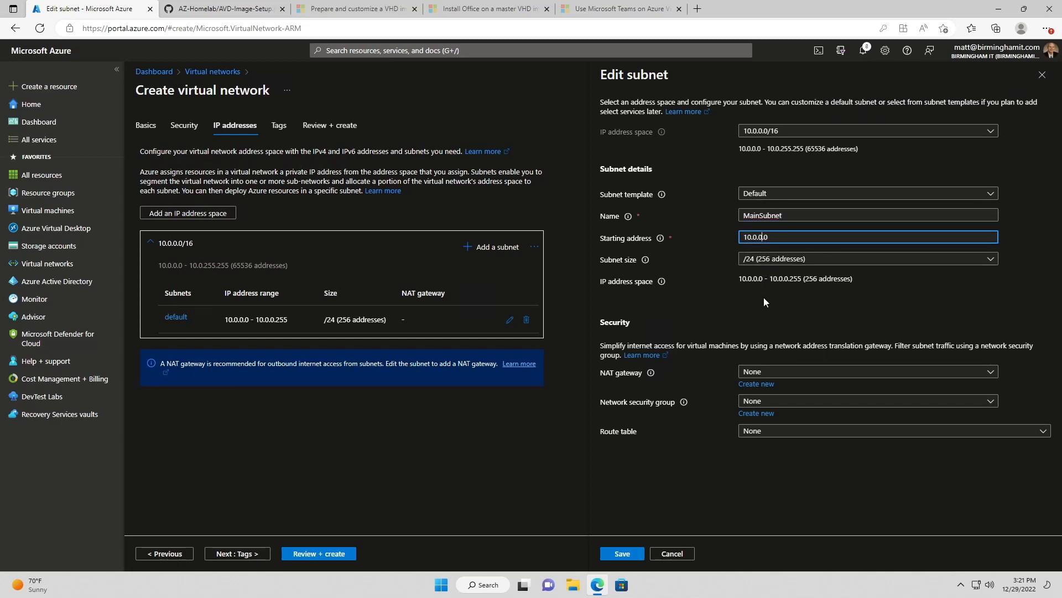
key("BackSpace")
type("1")
key("BackSpace")
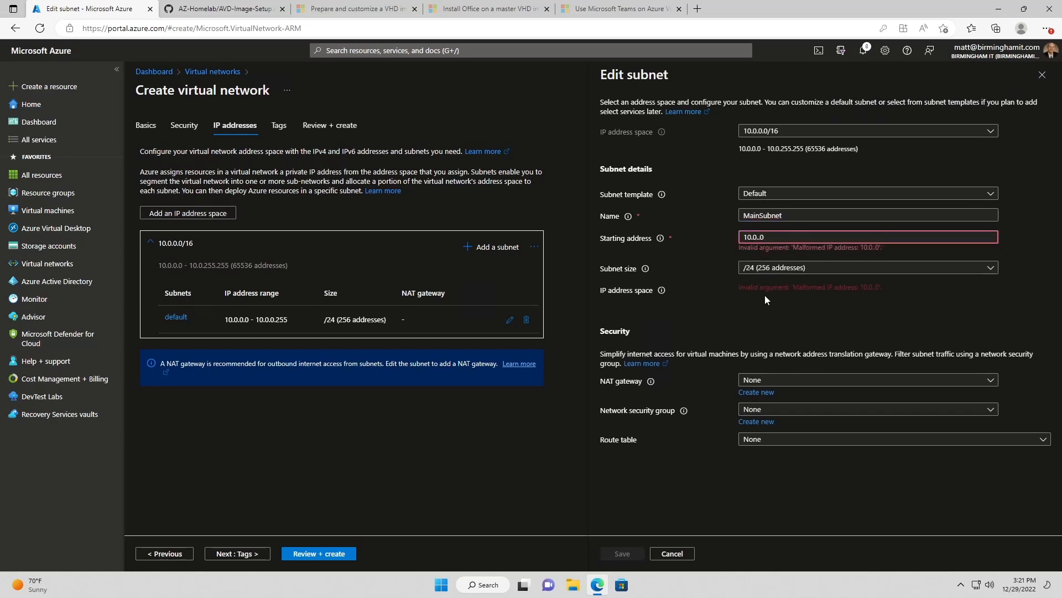
type("0")
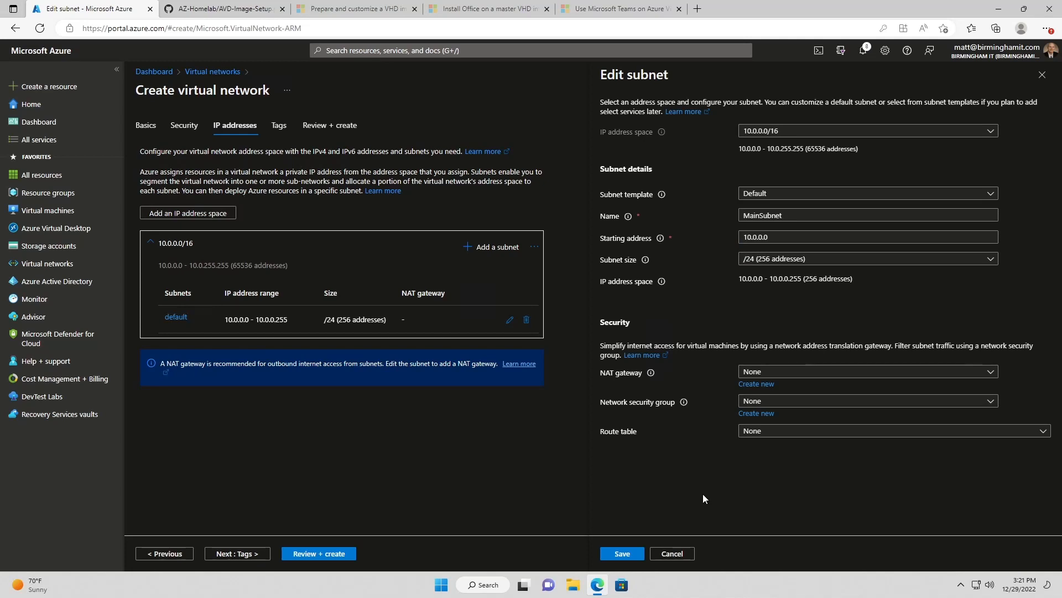
Save the subnet changes, then deploy the virtual network and open the new resource.
left_click(622, 553)
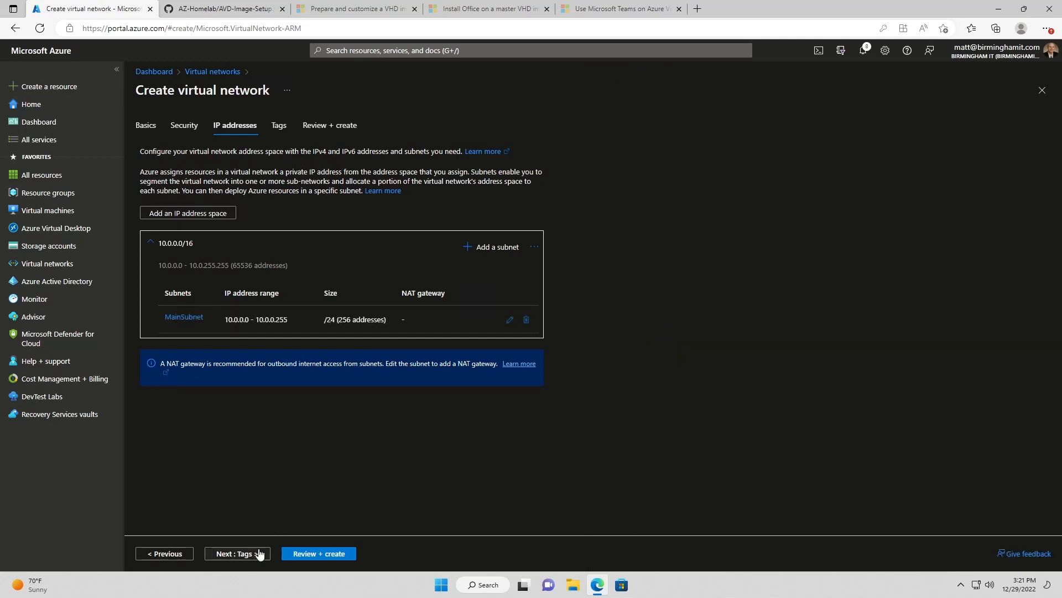
left_click(314, 552)
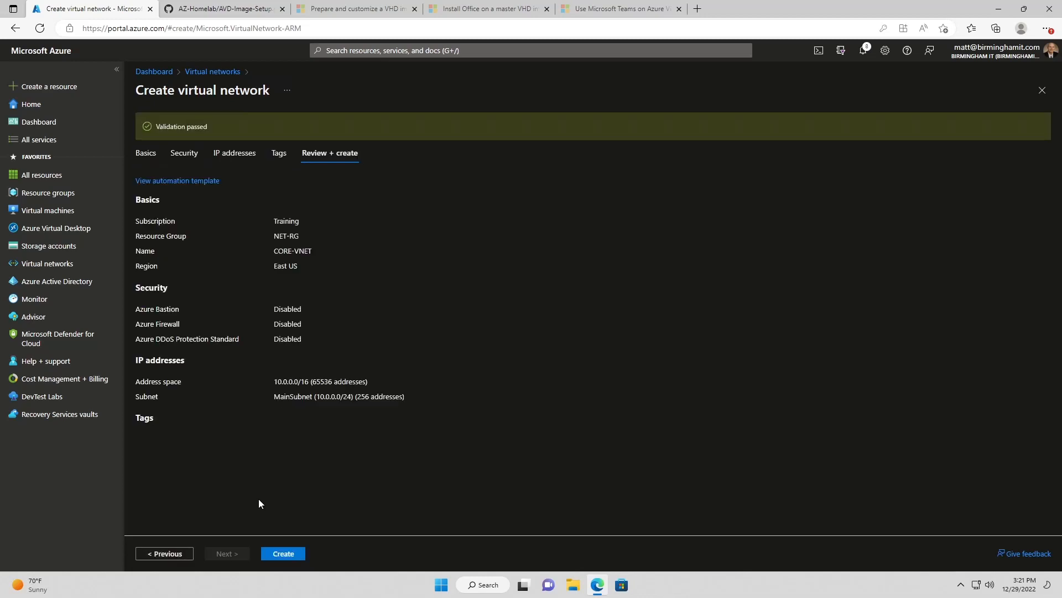
left_click(283, 554)
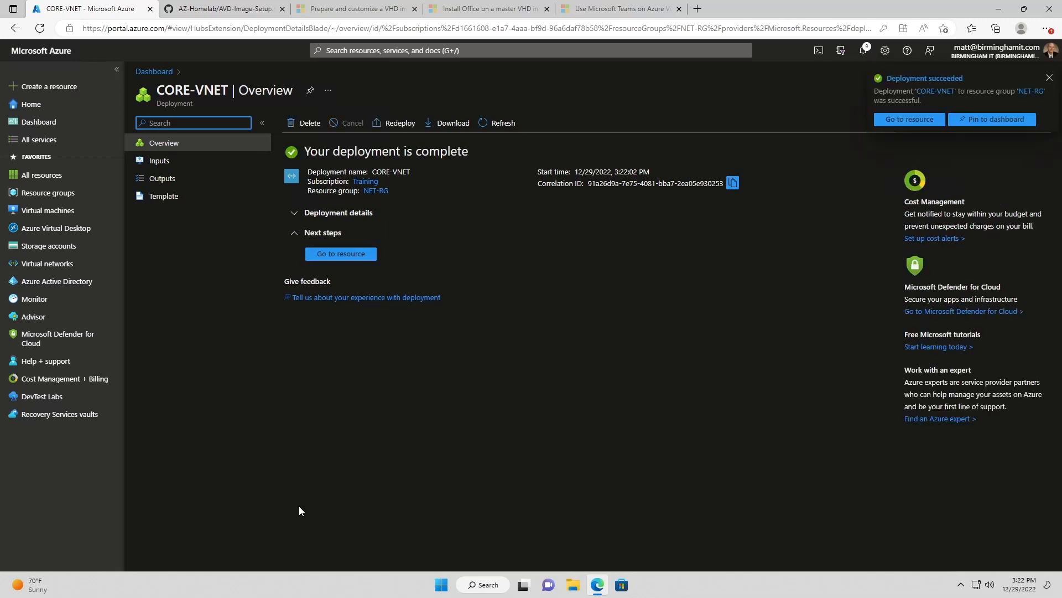
left_click(344, 255)
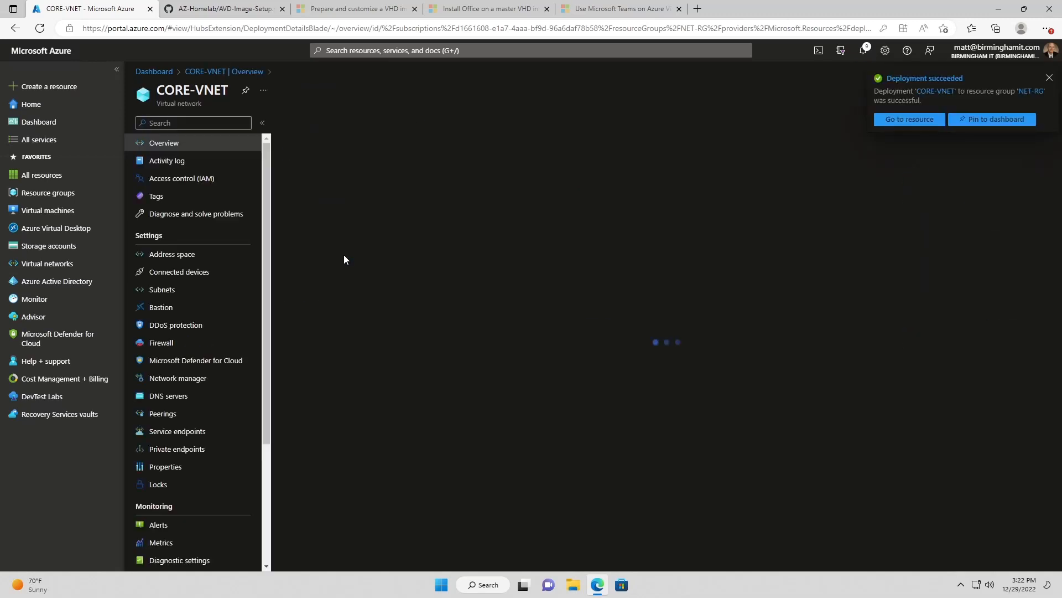
Start a new virtual machine in the Training subscription with a new resource group named AVD.
left_click(62, 212)
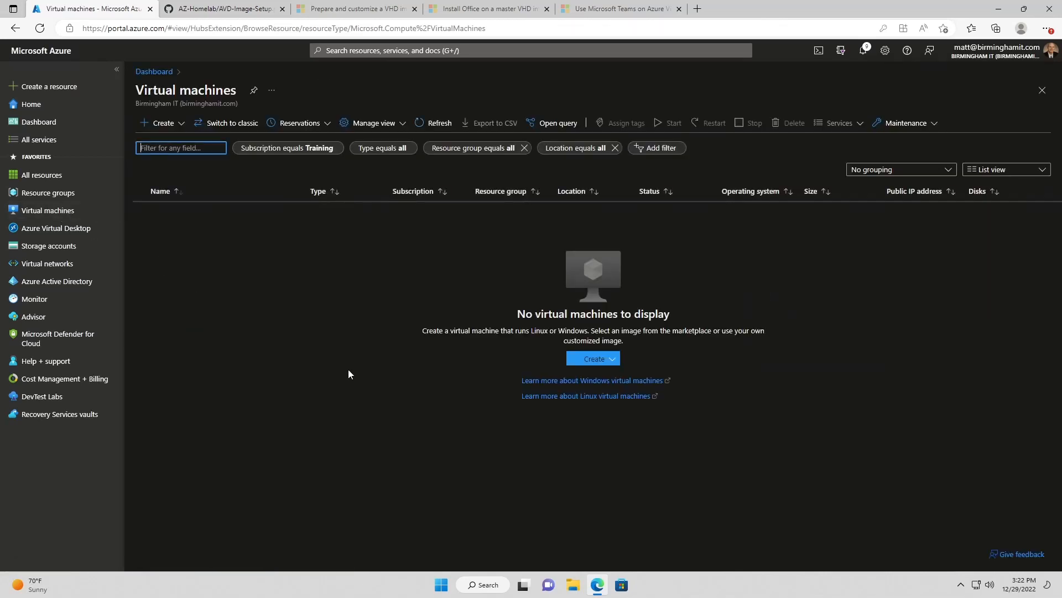
left_click(578, 361)
left_click(586, 382)
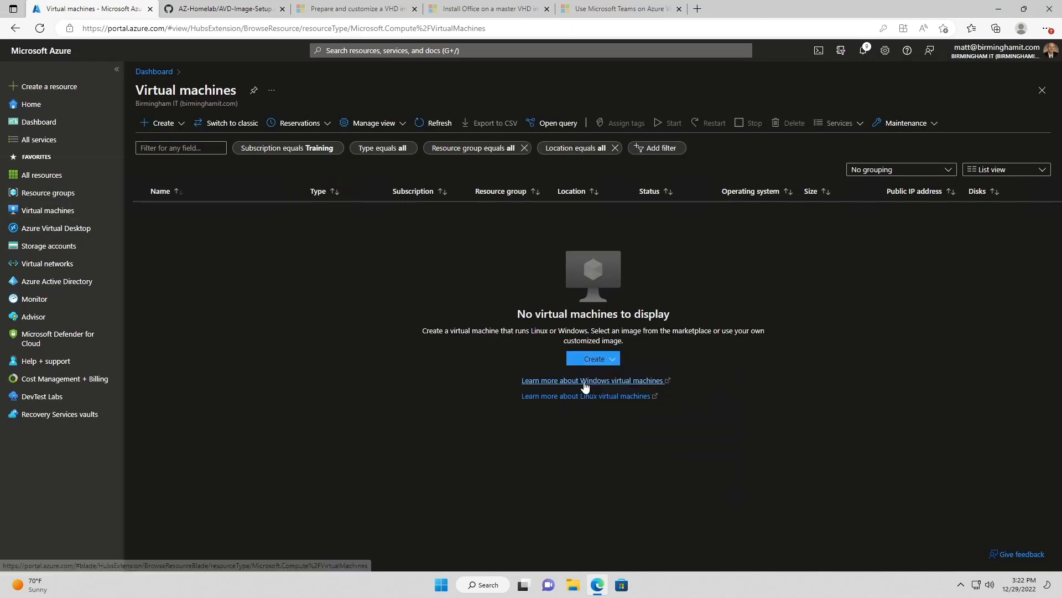
left_click(327, 244)
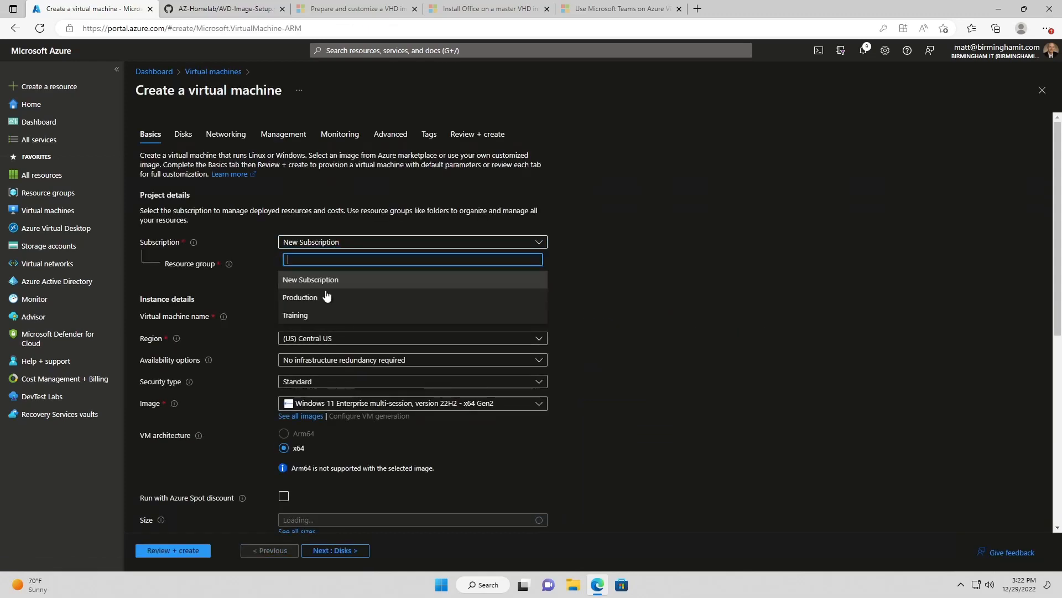
left_click(321, 311)
left_click(337, 264)
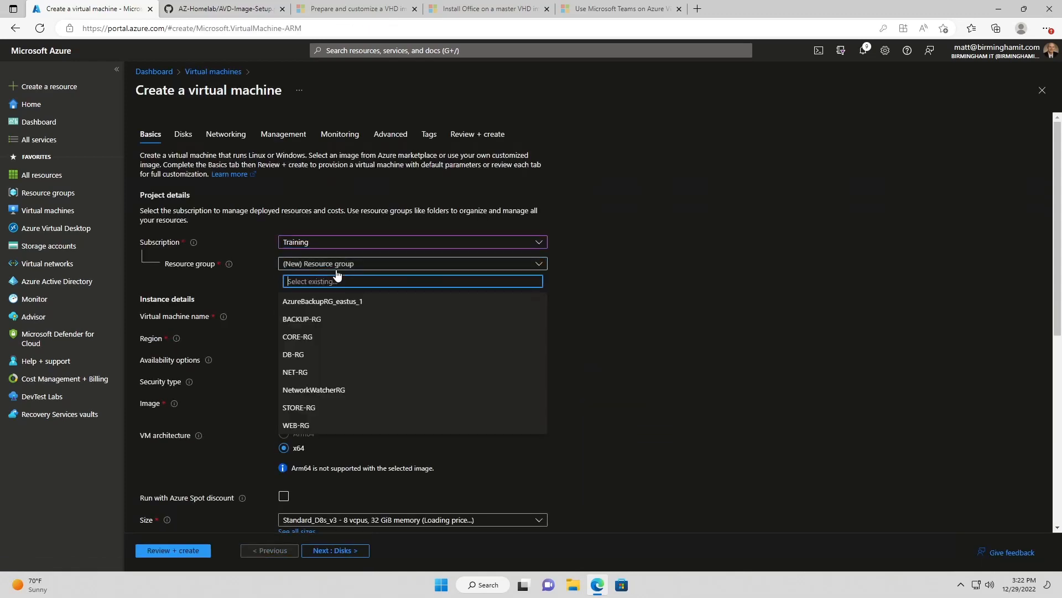
left_click(296, 275)
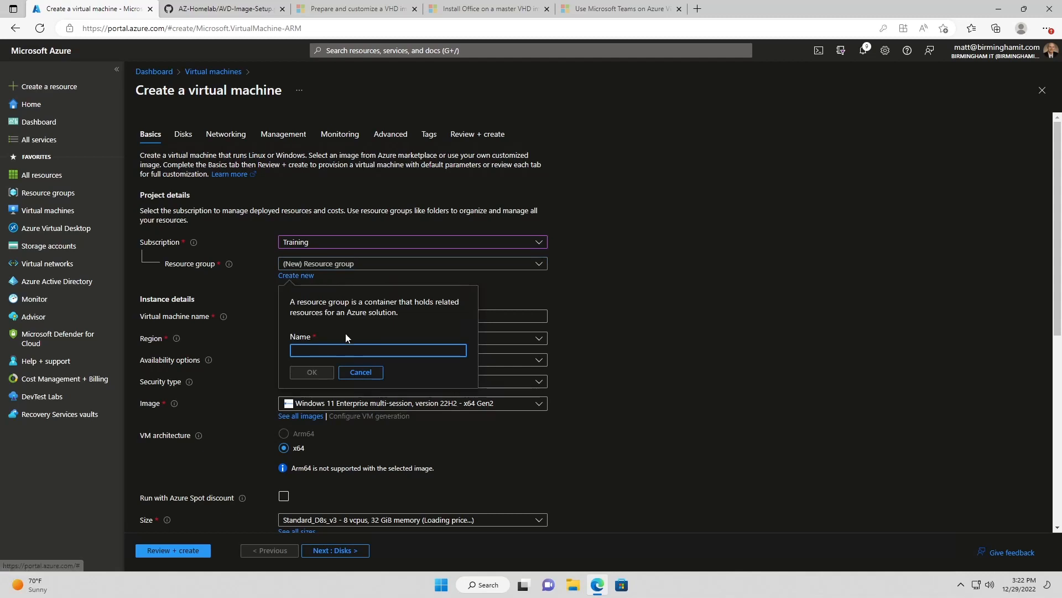
type("AVD")
left_click(311, 368)
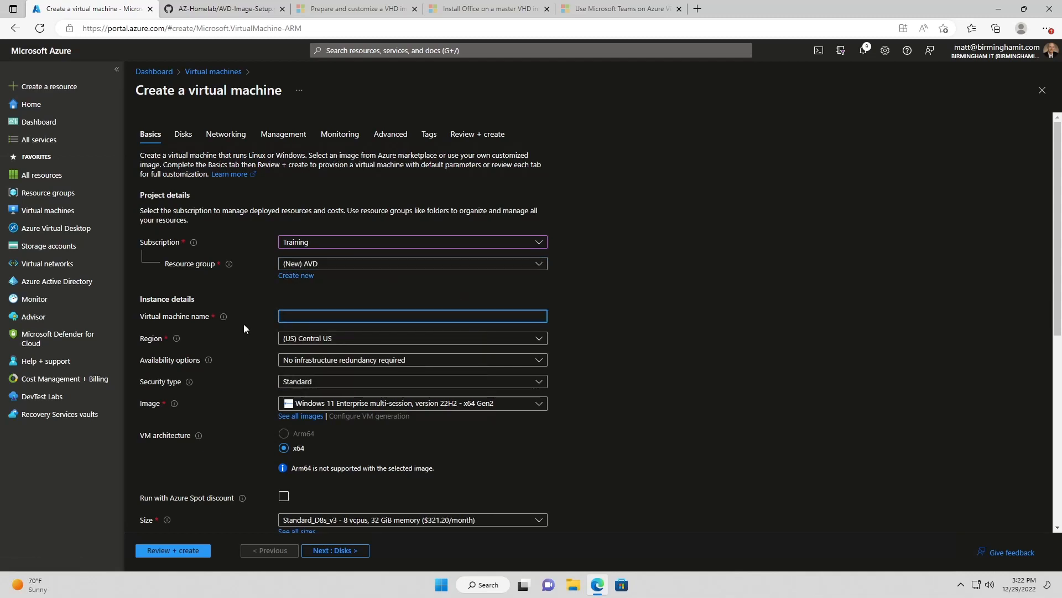
Name the virtual machine AVD-Image and set its region to (US) East US.
type("AVD-Image")
left_click(309, 342)
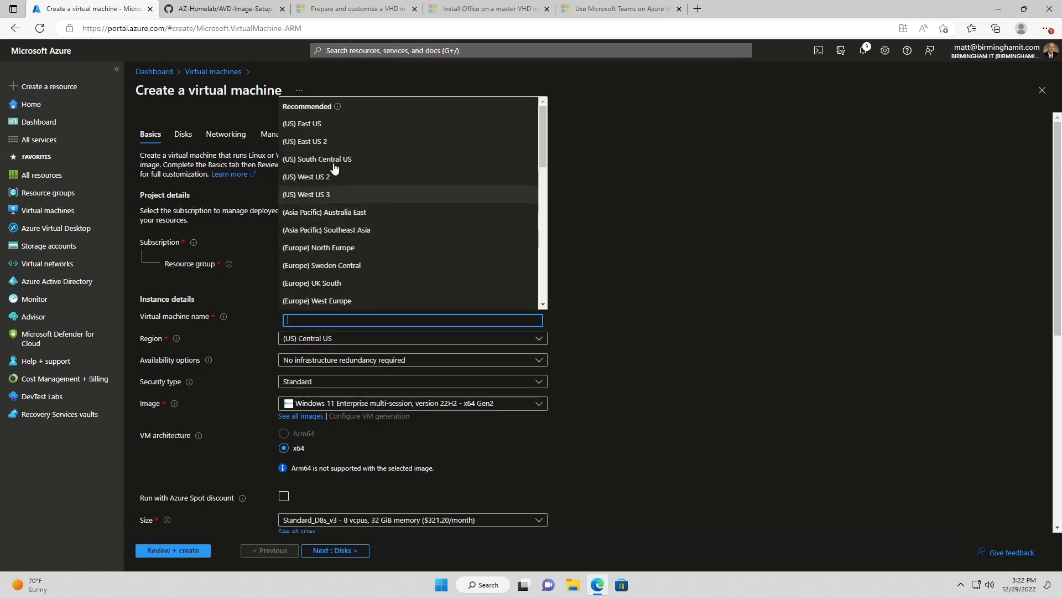
left_click(303, 124)
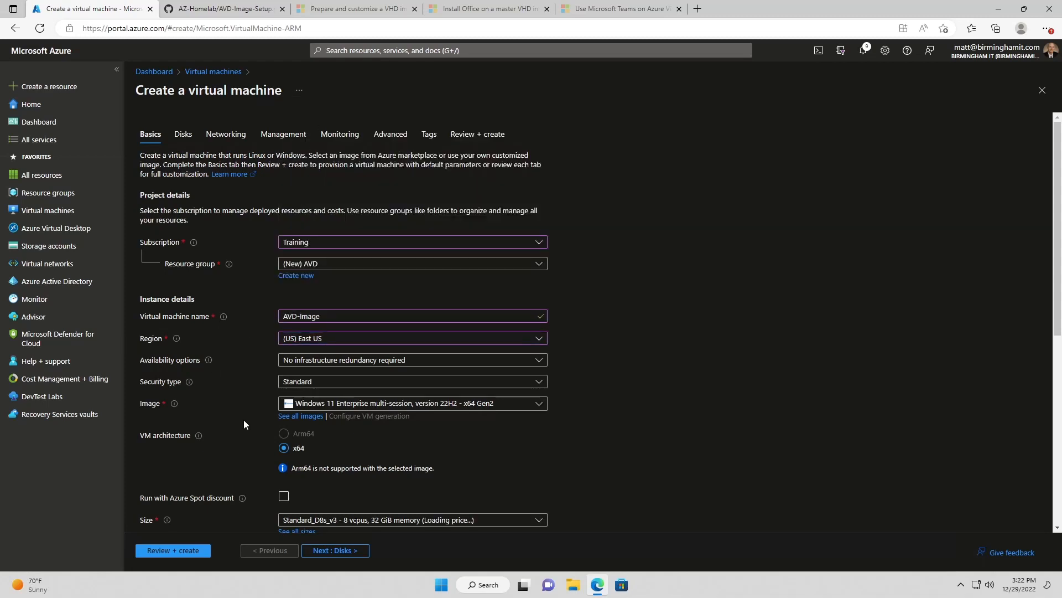
Browse all marketplace images and select Windows 11 Enterprise multi-session, version 22H2 - x64 Gen 2.
left_click(290, 416)
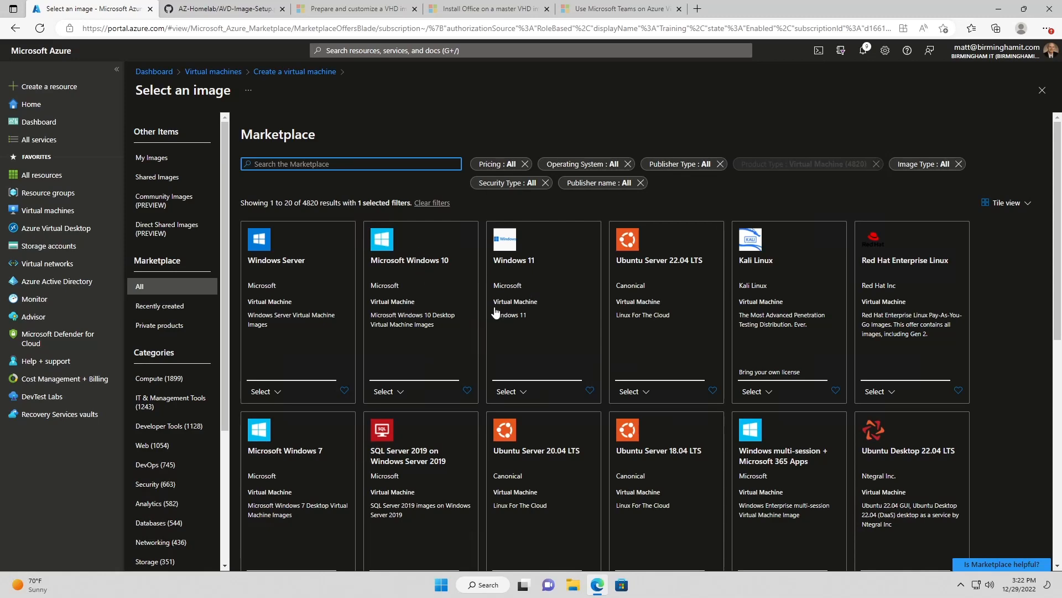
left_click(385, 392)
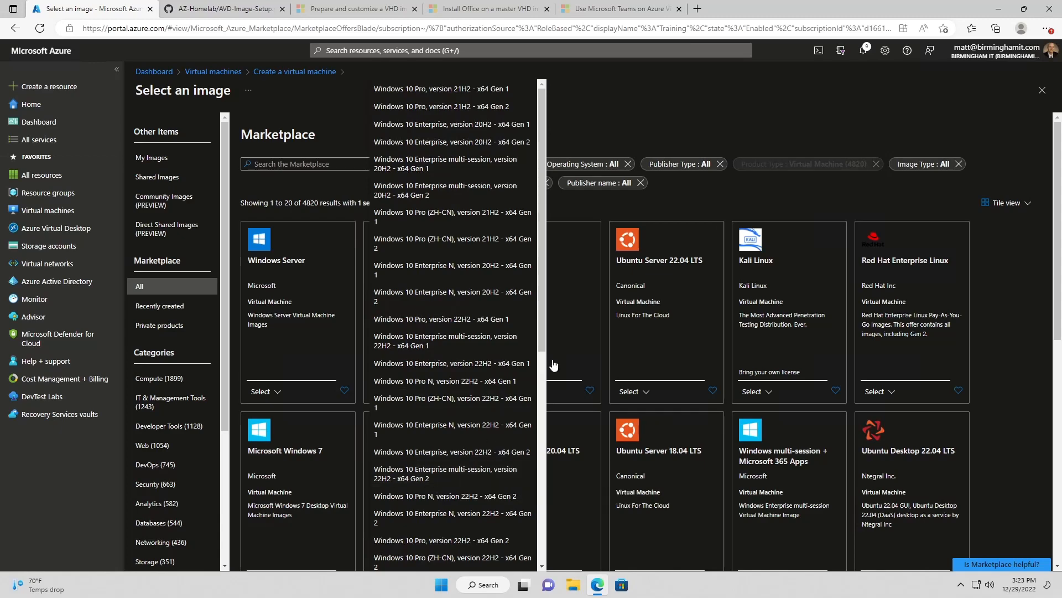
left_click(582, 355)
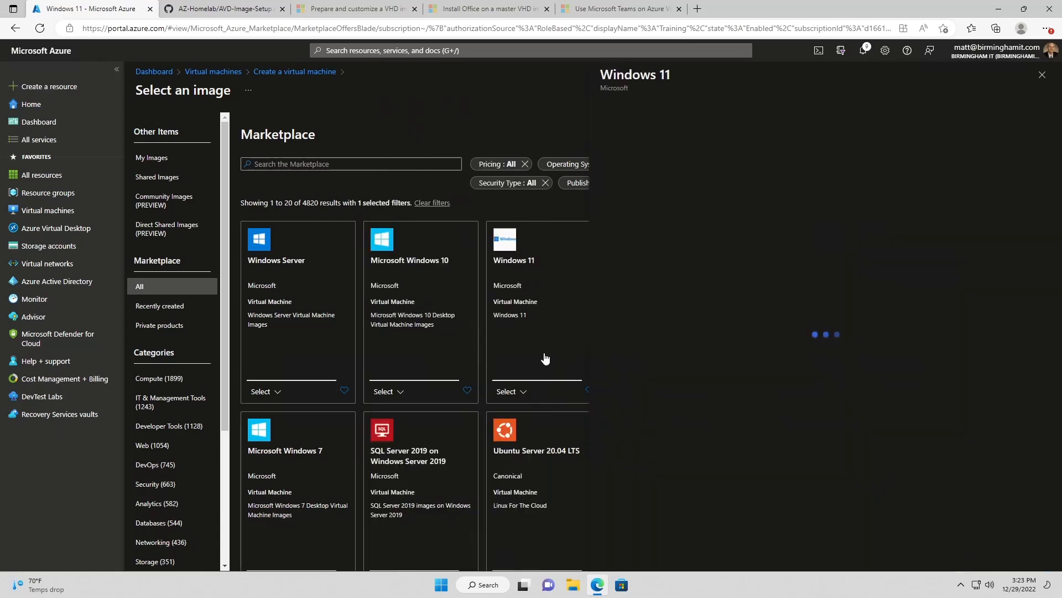
left_click(1043, 76)
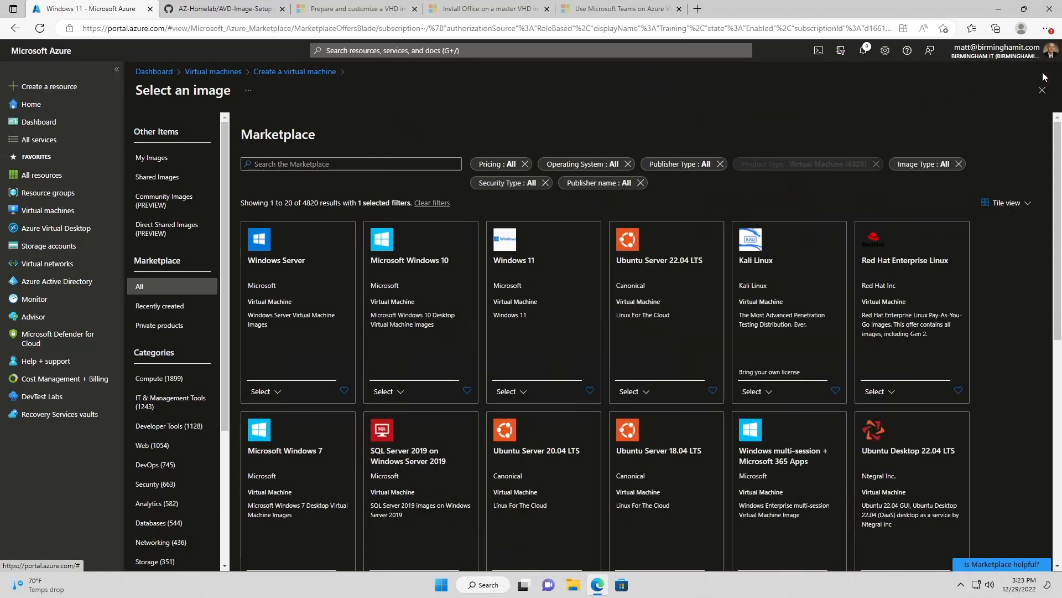
left_click(512, 392)
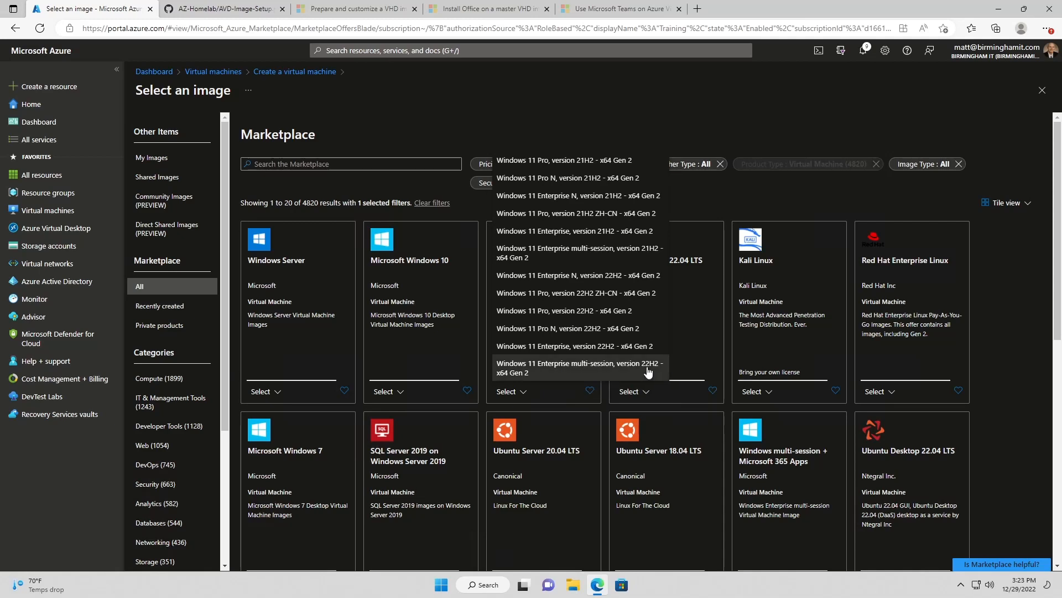
left_click(584, 371)
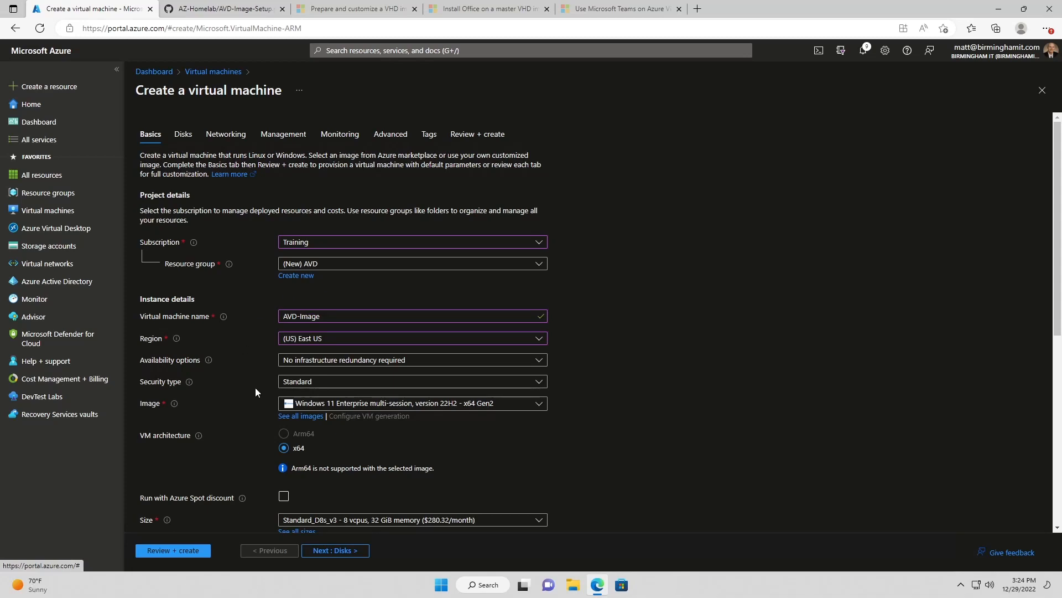
Look through the available VM sizes and select D8s_v3 from the full list.
scroll(254, 387, "down", 1)
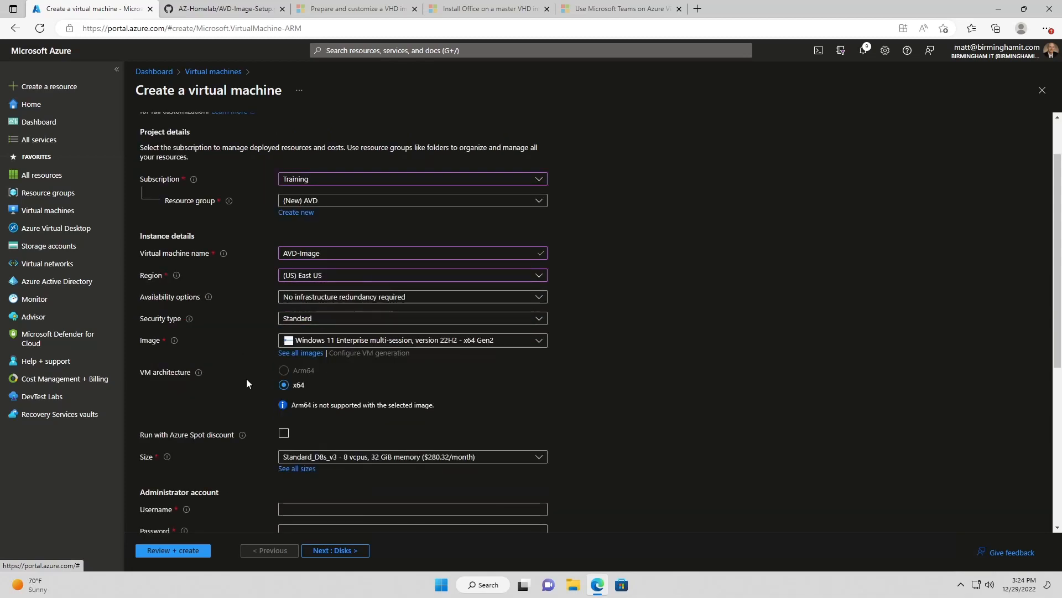
scroll(246, 384, "down", 2)
left_click(342, 335)
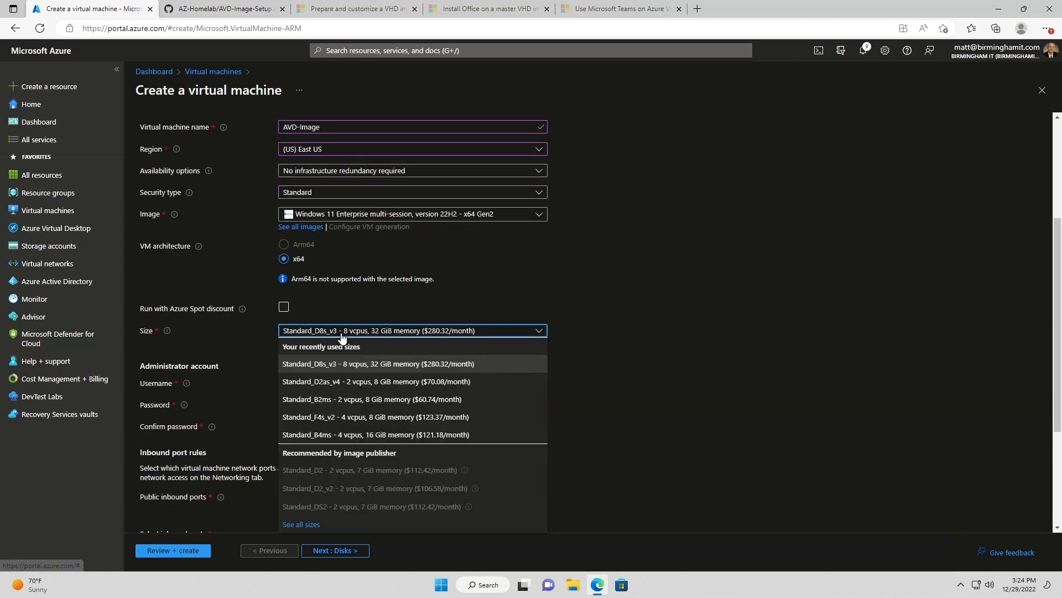
left_click(344, 335)
left_click(304, 383)
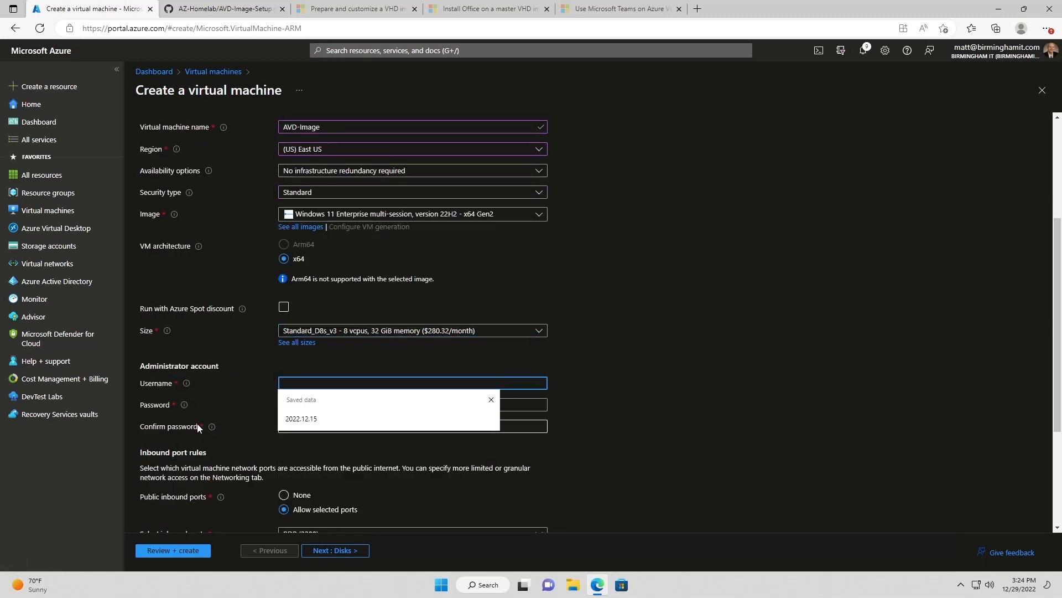
left_click(354, 332)
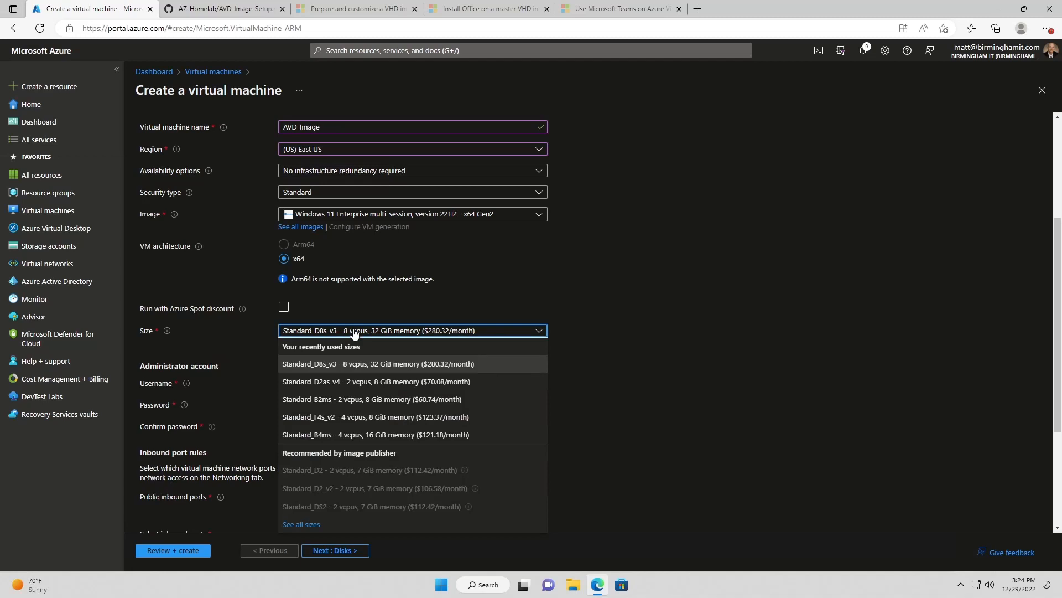
left_click(258, 371)
left_click(304, 335)
left_click(254, 344)
left_click(293, 346)
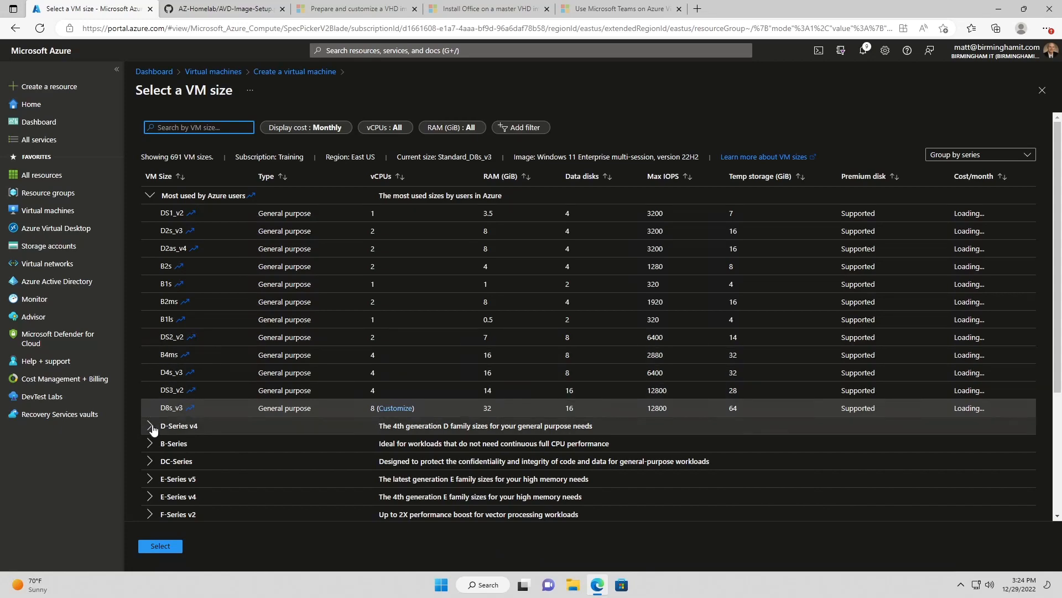
scroll(153, 430, "down", 1)
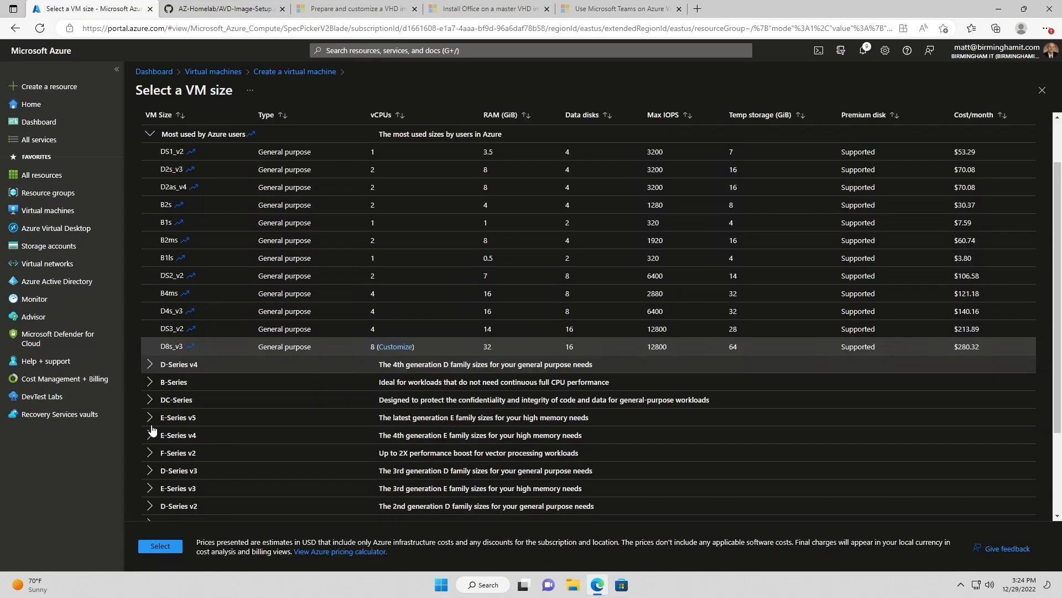
scroll(153, 430, "down", 2)
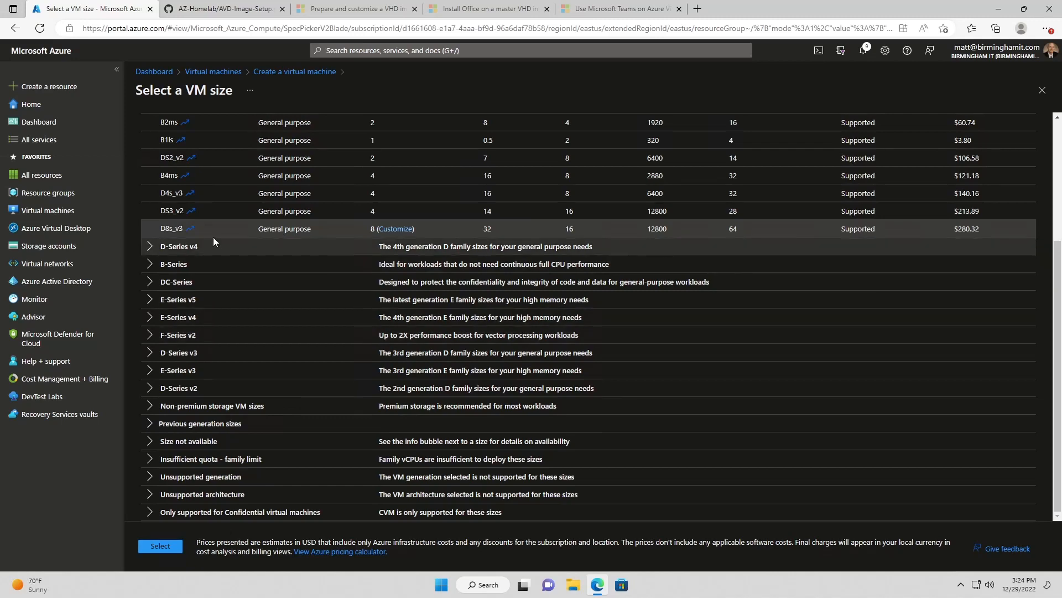
left_click(160, 547)
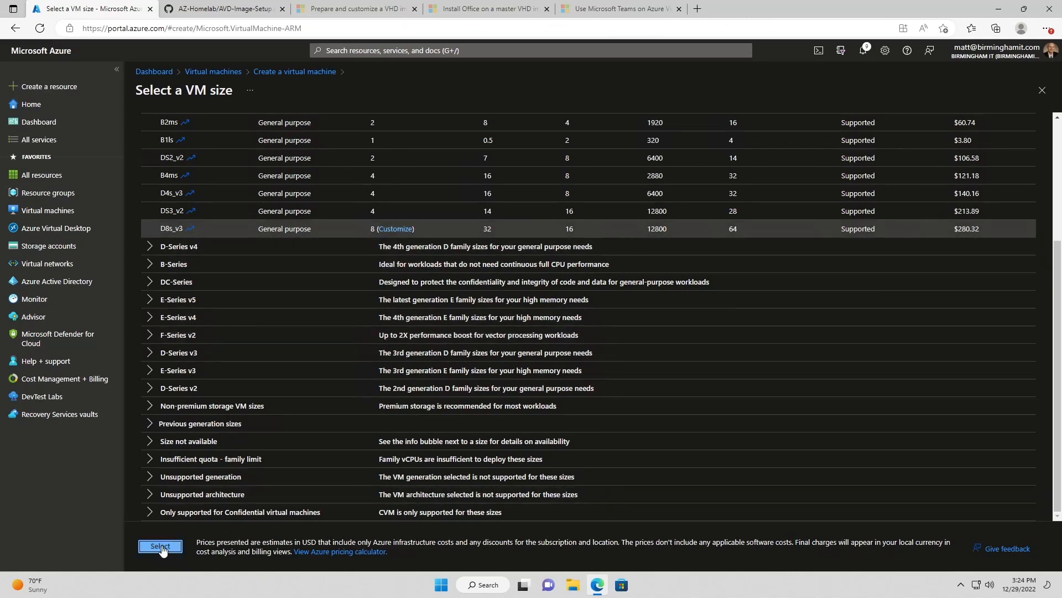
Set the administrator username to pcadmin, then enter and confirm the account password.
key("Escape")
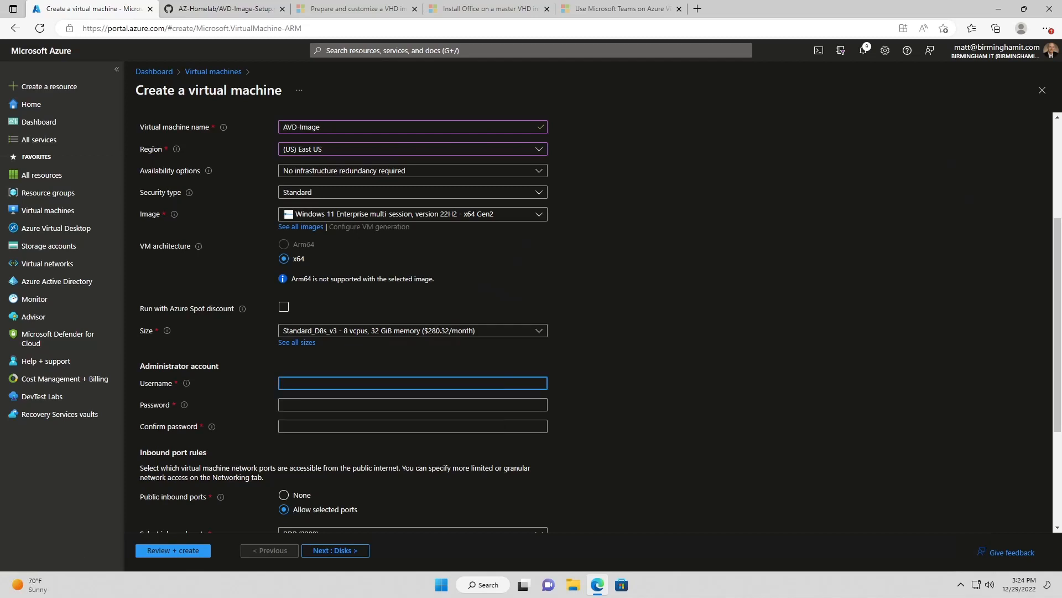
type("pcadmin")
key("Tab")
type("**")
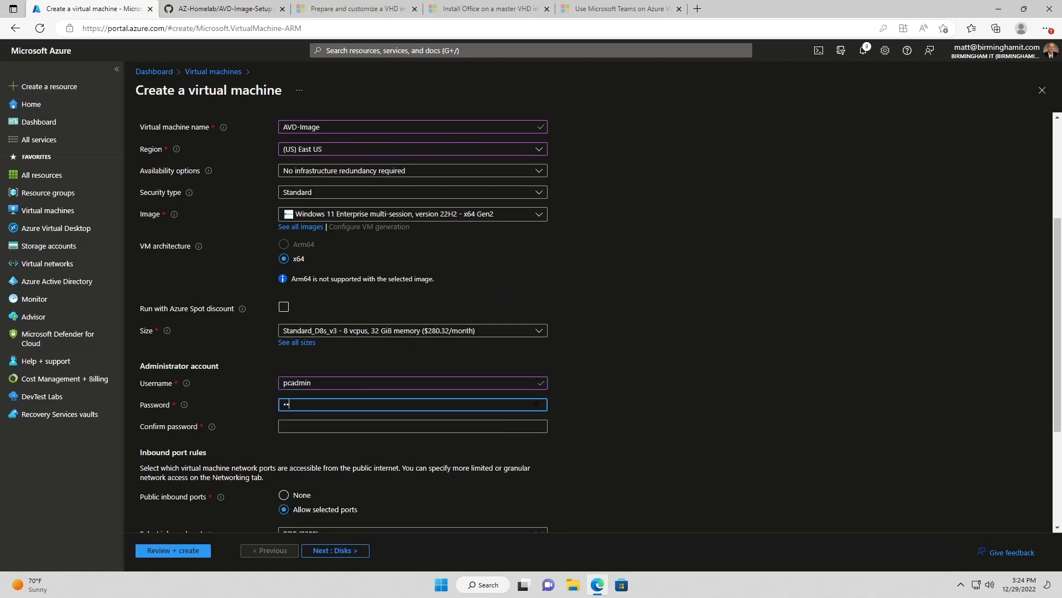
type("*************")
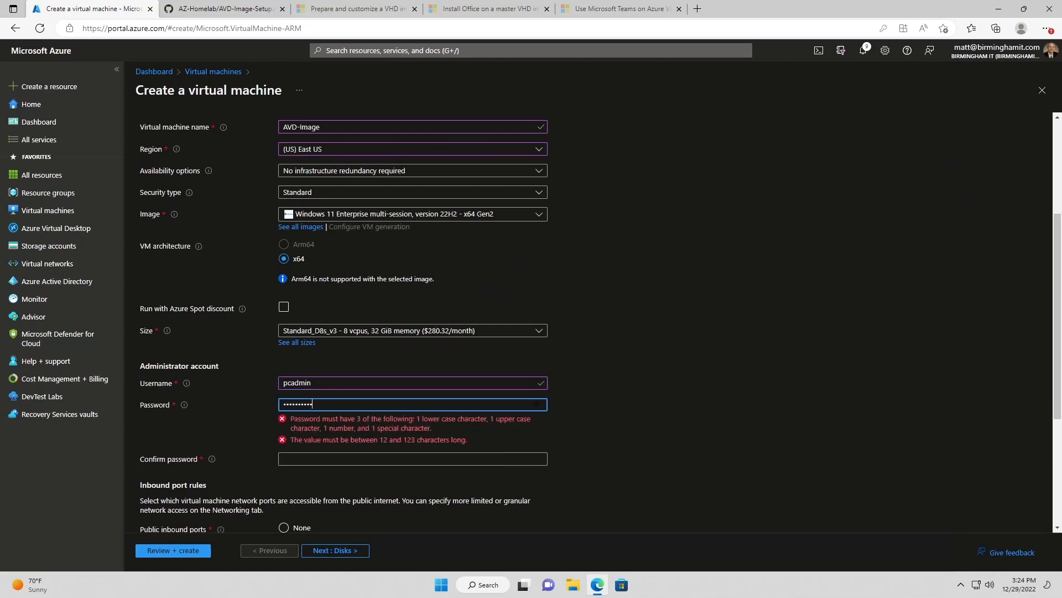
key("Tab")
type("**************")
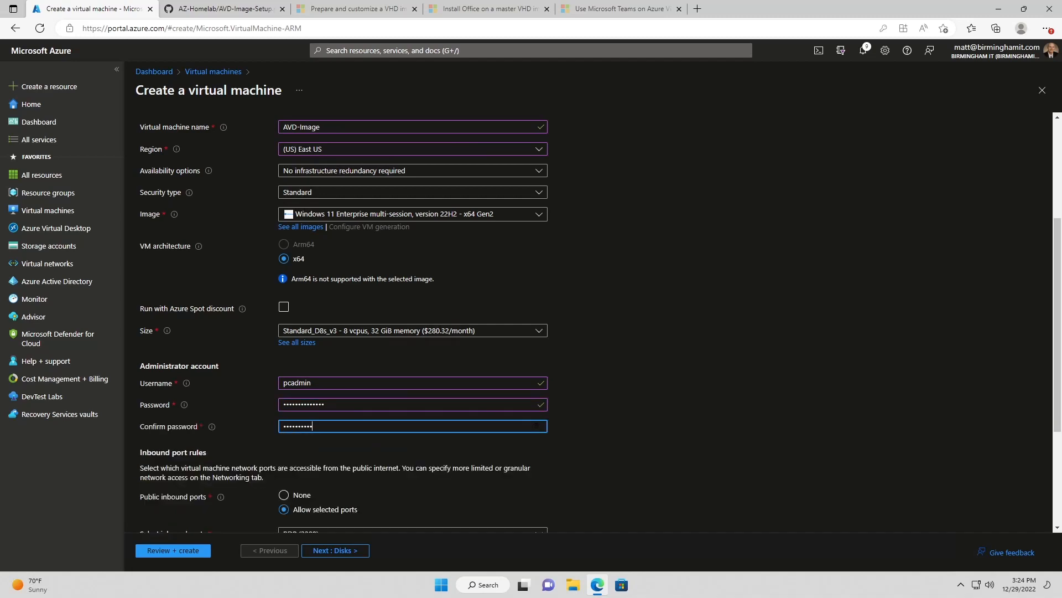
left_click(246, 427)
Confirm the eligible Windows 10/11 license with multi-tenant hosting rights and proceed past the disk settings to networking.
scroll(247, 426, "down", 2)
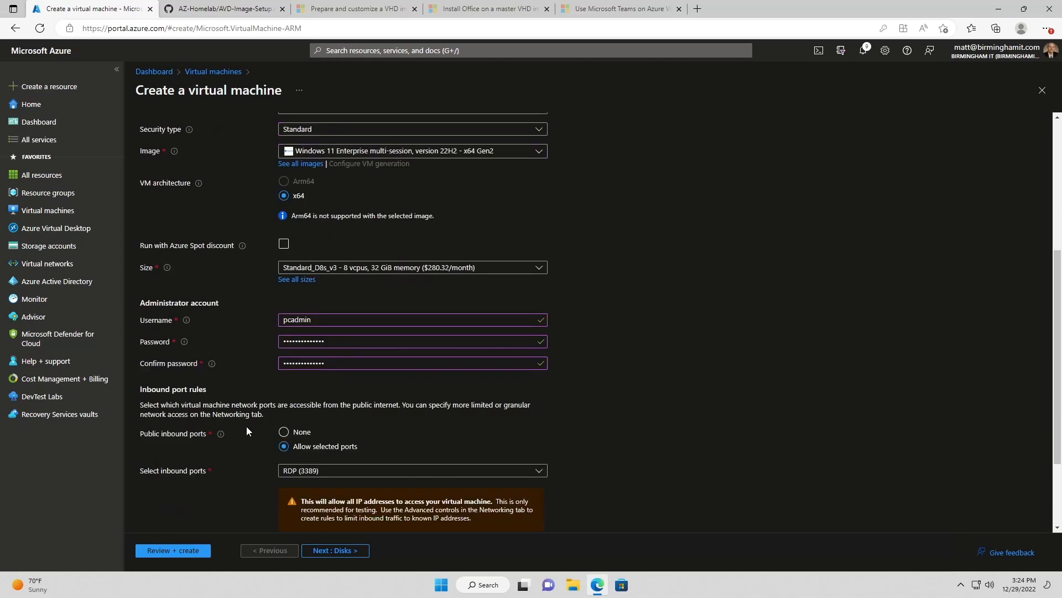
scroll(245, 410, "down", 2)
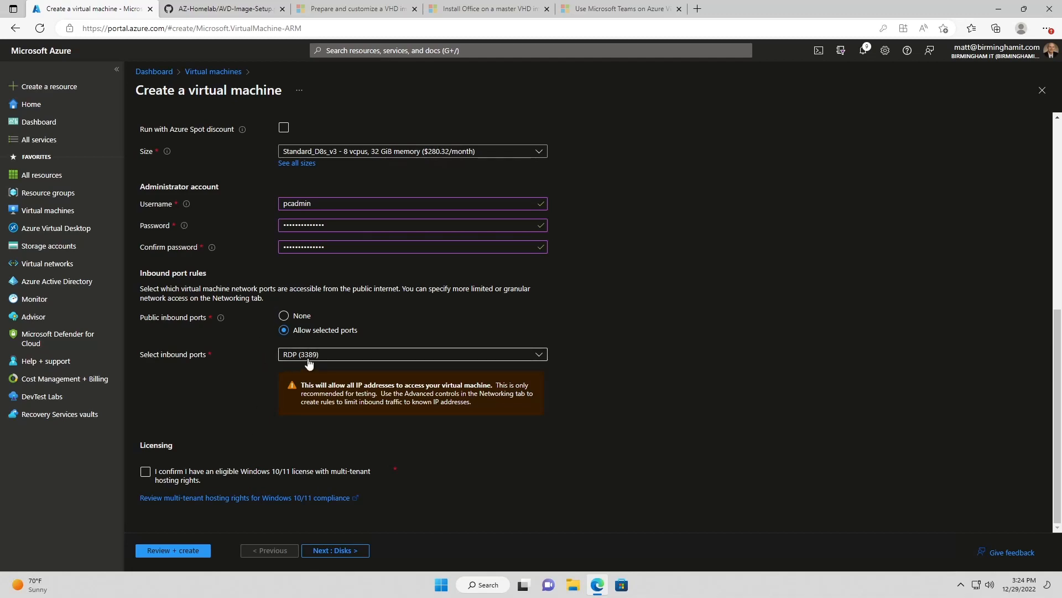
left_click(174, 478)
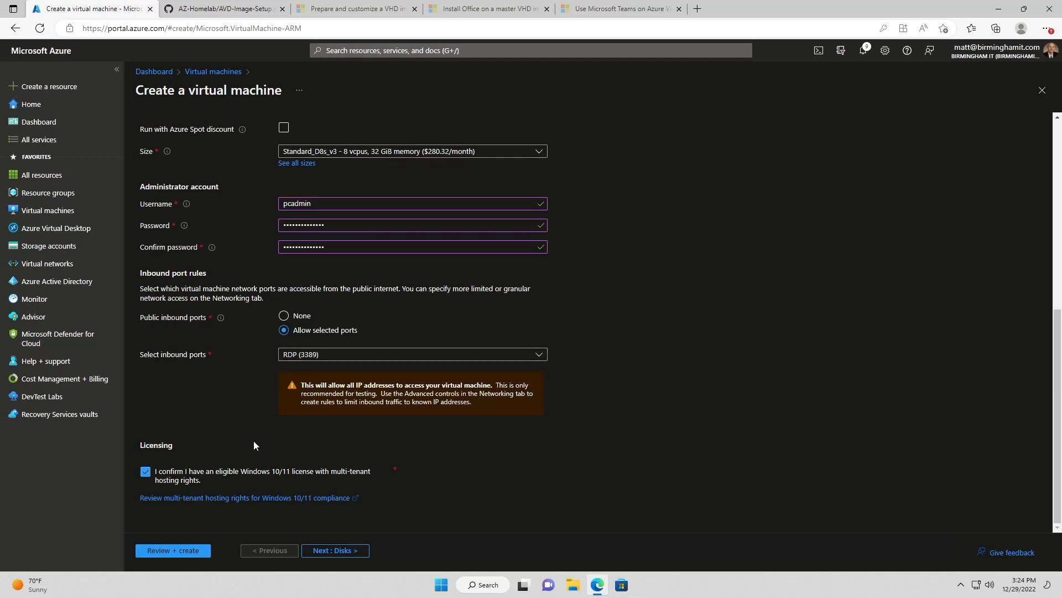
left_click(341, 554)
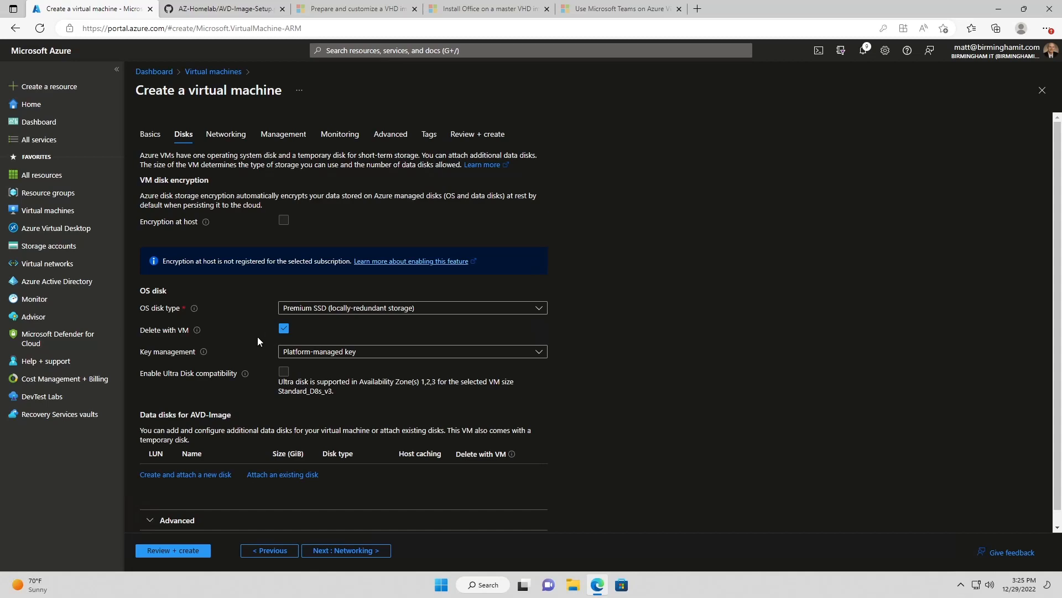
left_click(344, 555)
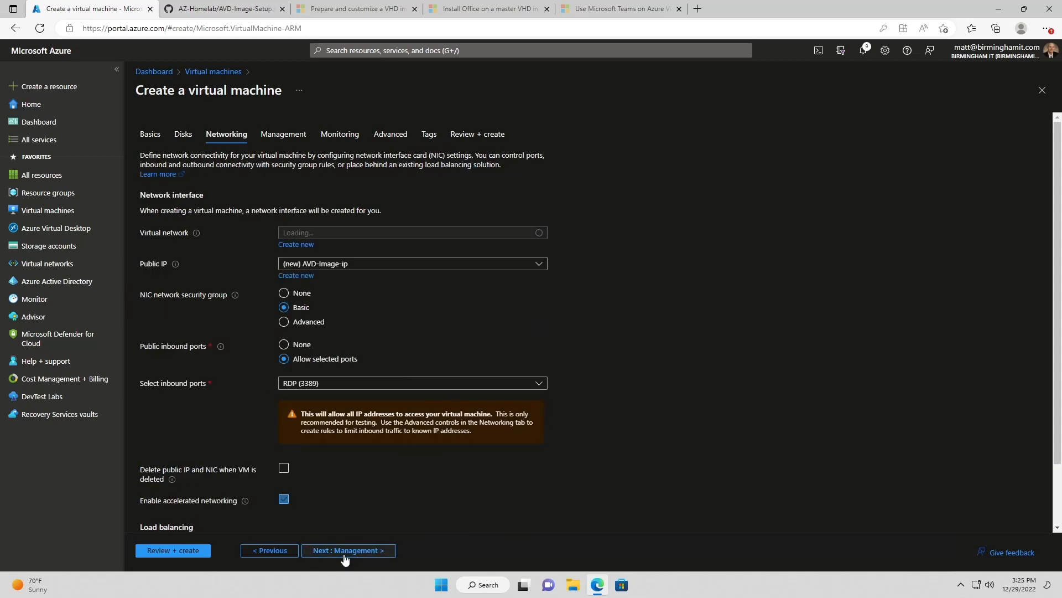
Attach the VM to CORE-VNET and enable deleting the public IP and NIC when the VM is deleted.
left_click(339, 235)
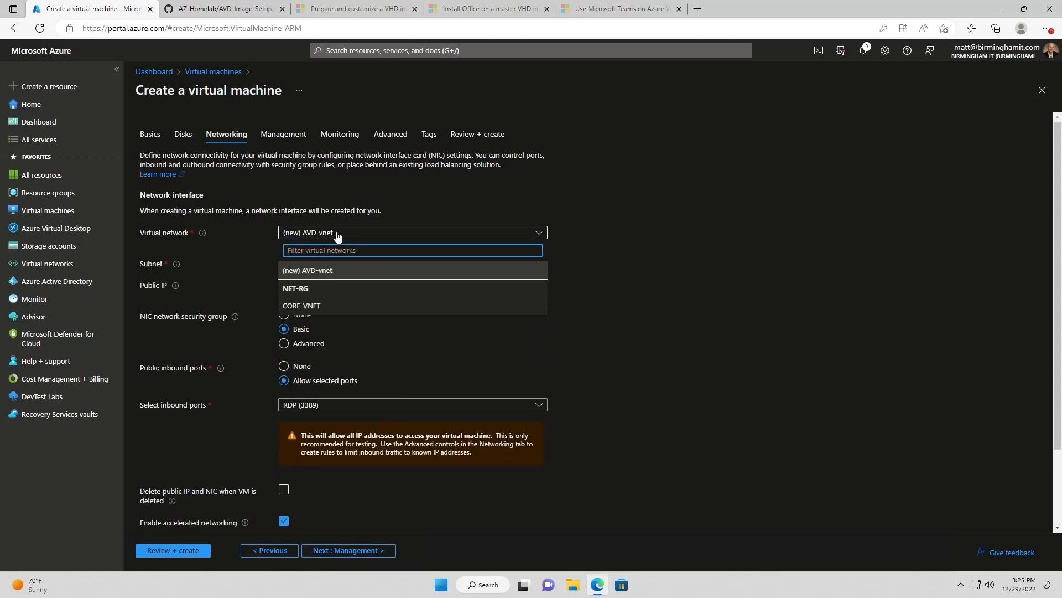
left_click(332, 308)
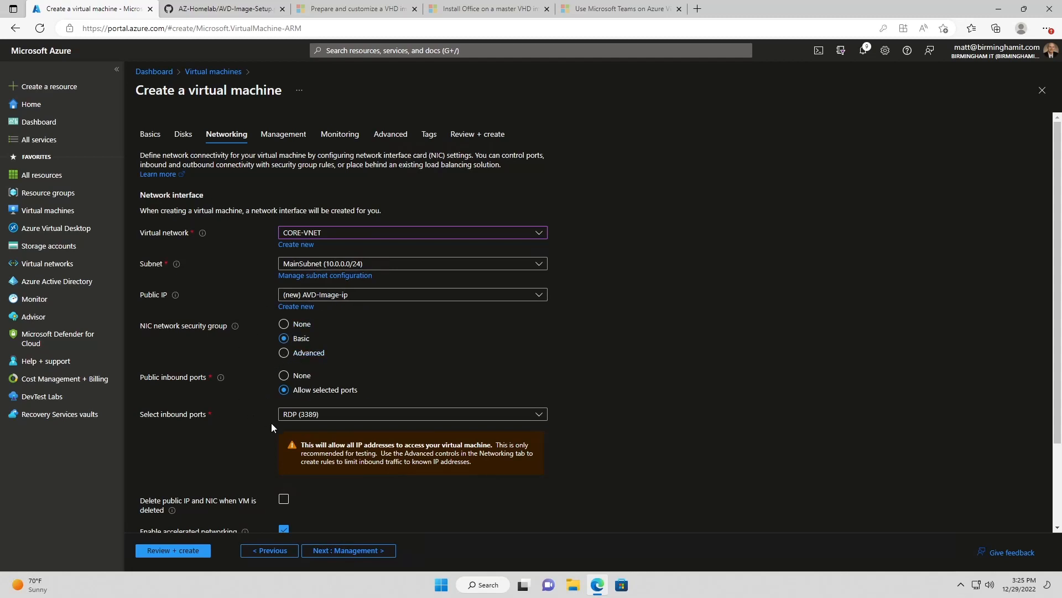
scroll(263, 448, "down", 2)
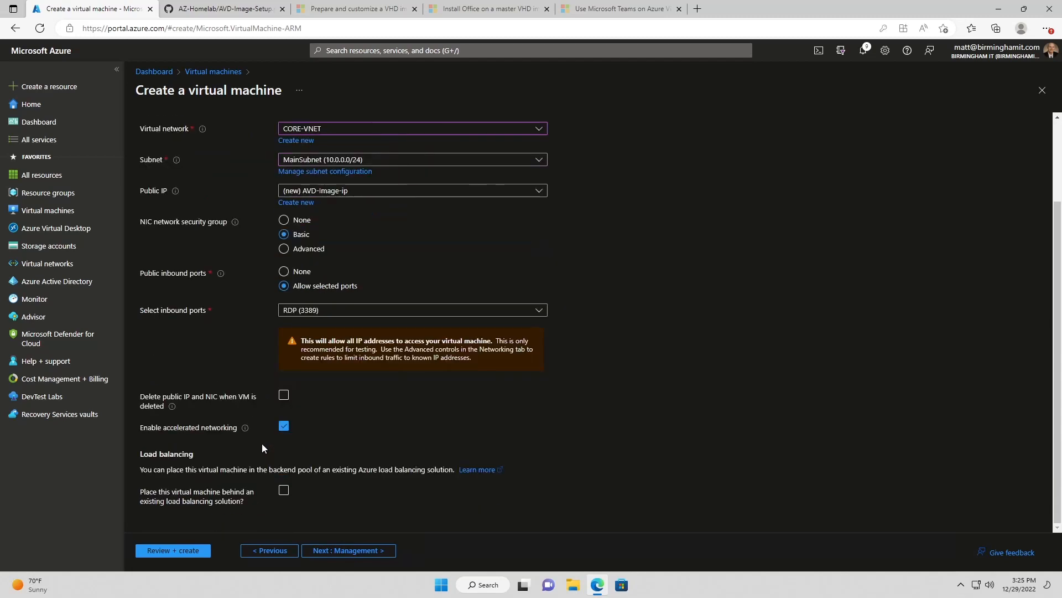
left_click(284, 394)
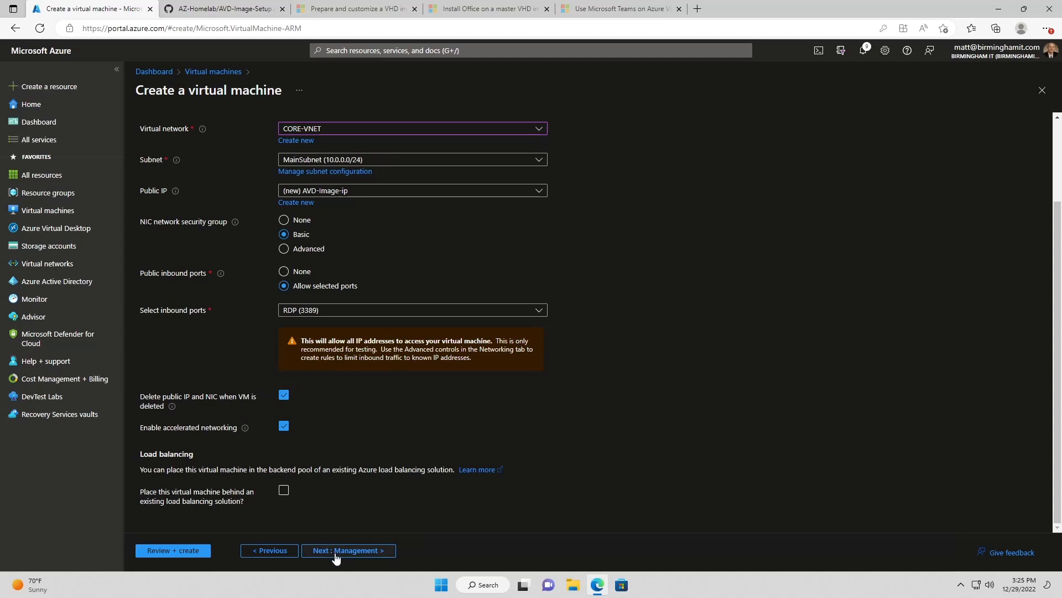
left_click(335, 551)
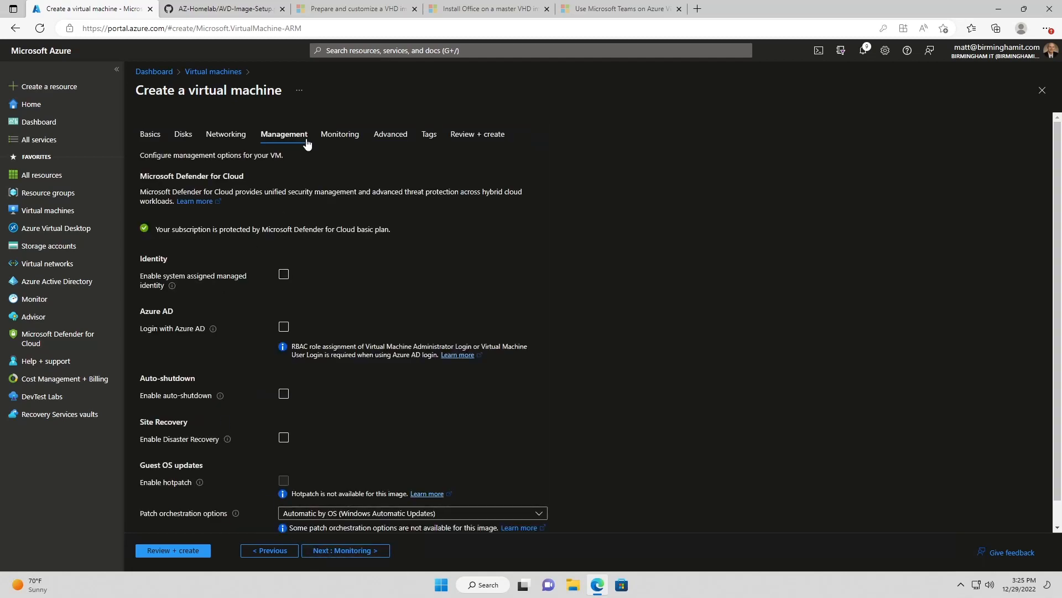
Validate and review the virtual machine's configuration summary, then create the VM.
left_click(187, 550)
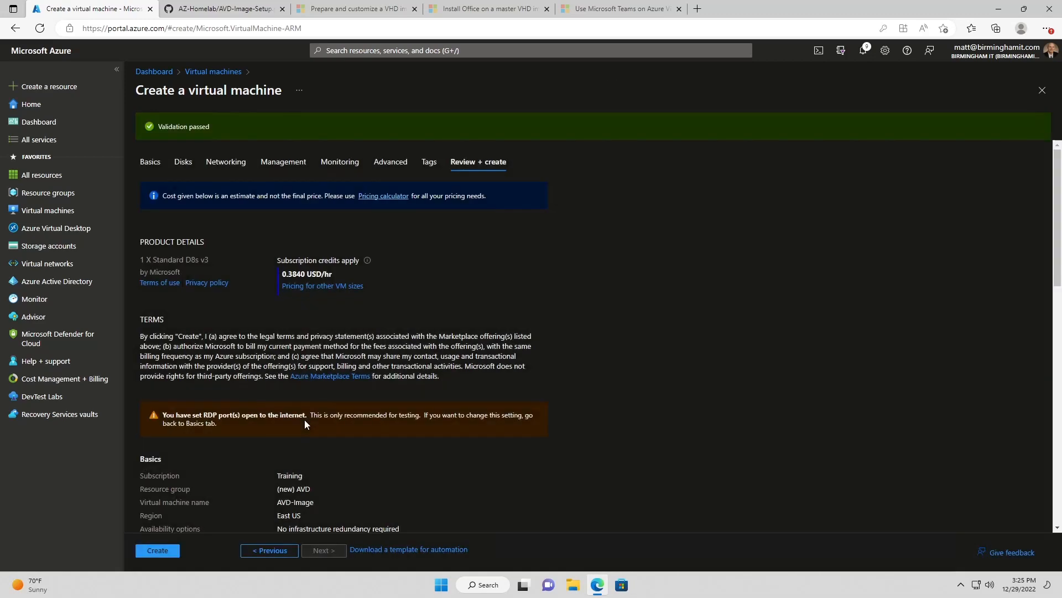
scroll(305, 419, "down", 3)
scroll(249, 388, "down", 2)
scroll(268, 359, "down", 7)
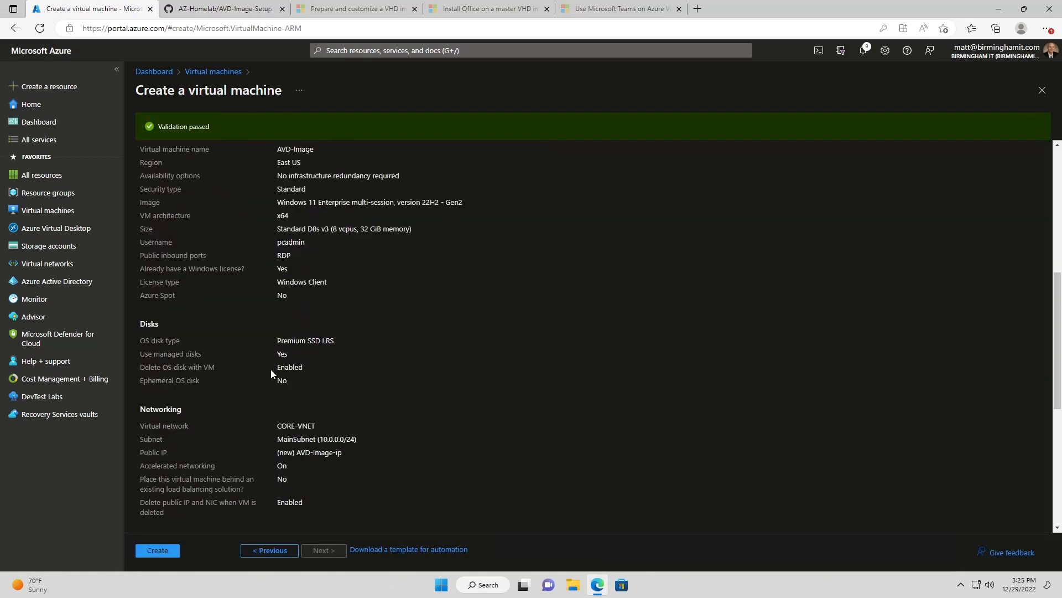
left_click(163, 551)
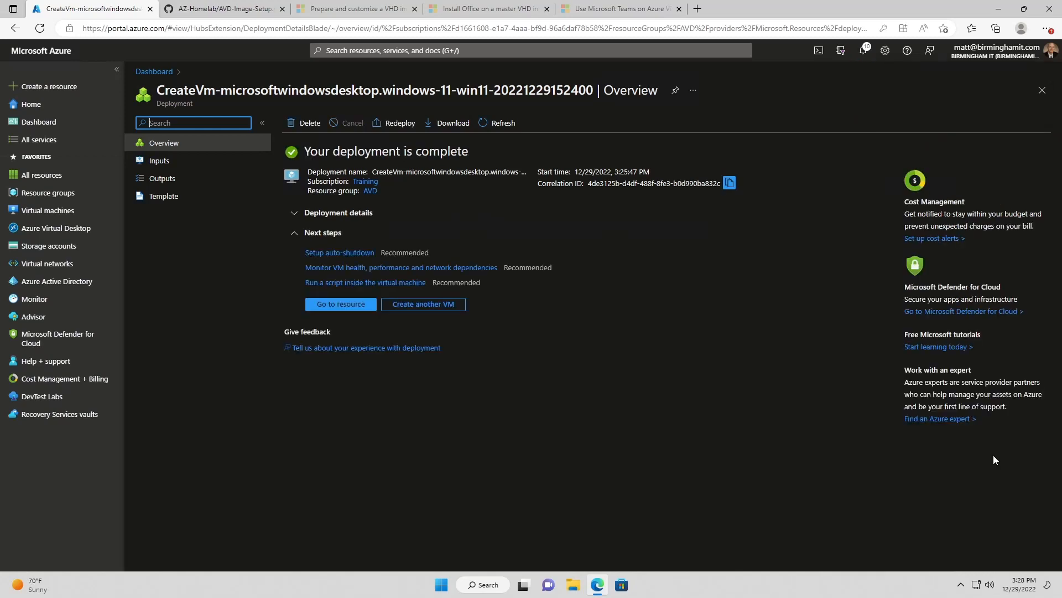
Open the deployed AVD-Image virtual machine and copy its public IP address.
left_click(550, 480)
left_click(341, 304)
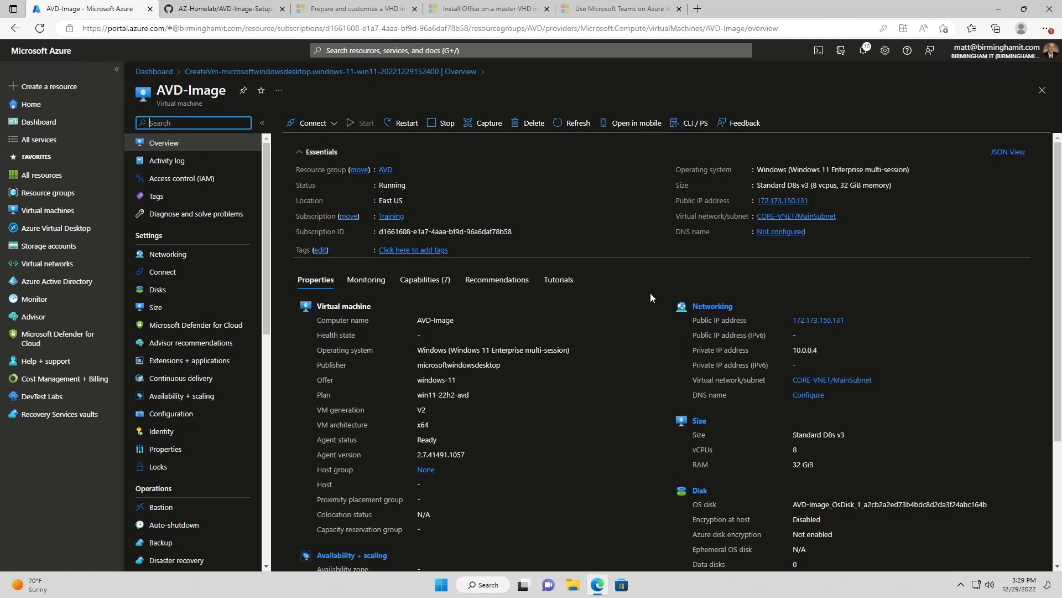
left_click(851, 323)
left_click(815, 201)
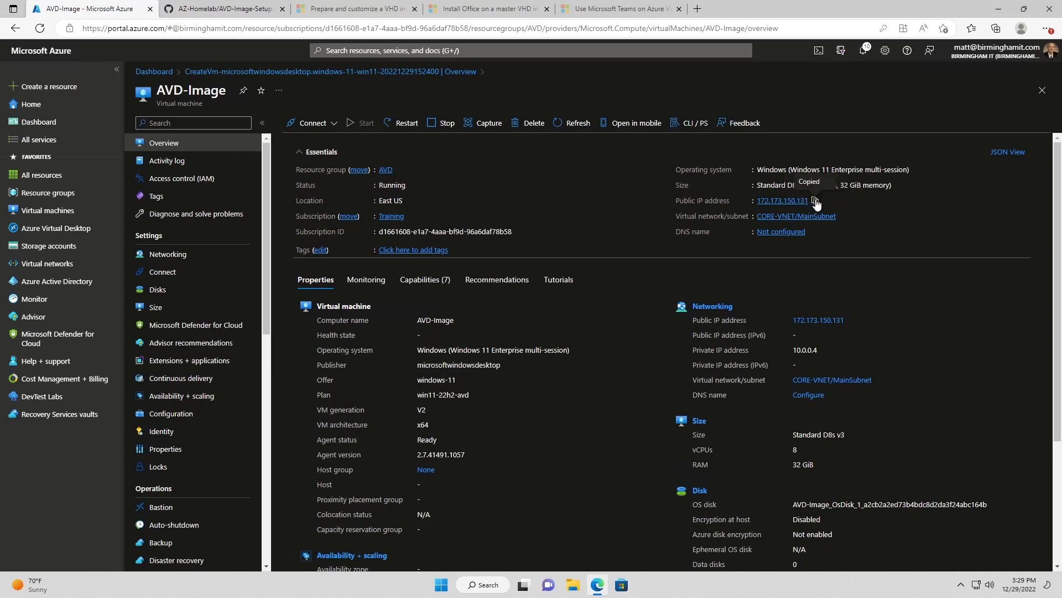
Launch Remote Desktop Connection by running mstsc.
key("super+r")
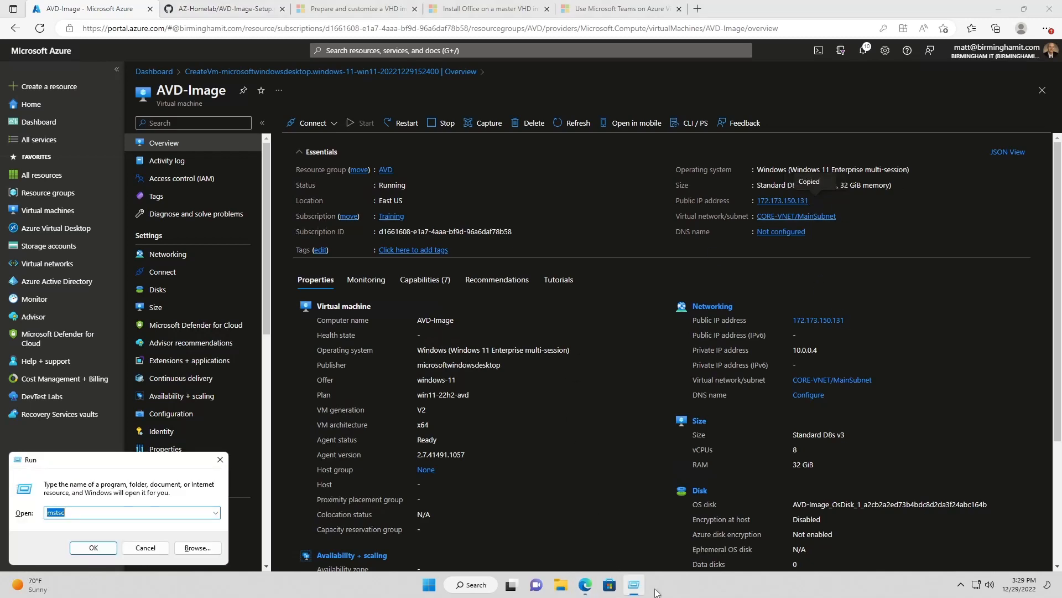
type("mstsc")
key("Return")
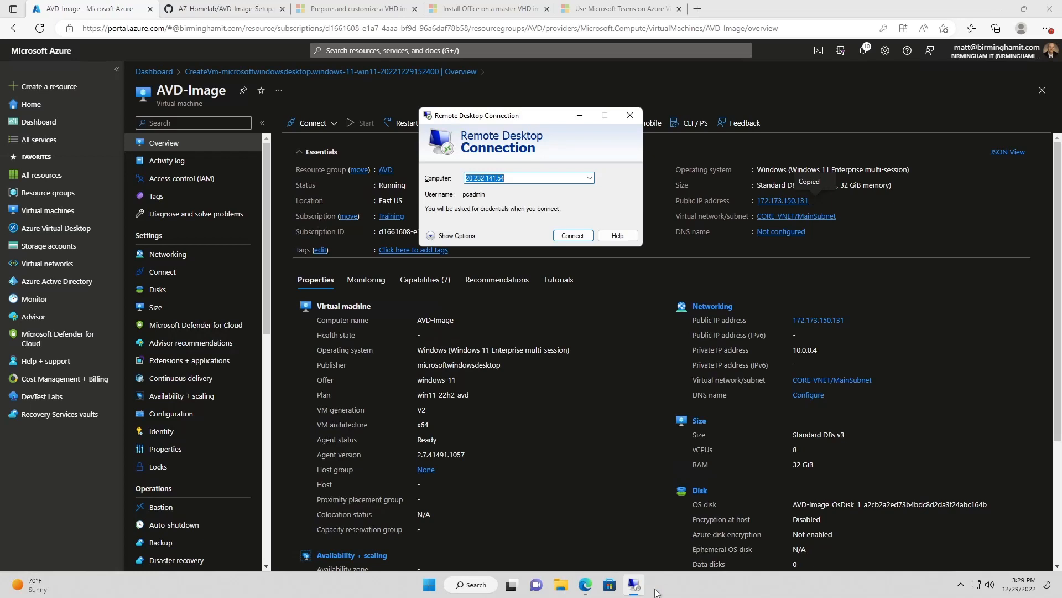
Connect to 172.173.150.131 as pcadmin with the account password, and accept the certificate warning.
key("ctrl+v")
key("Return")
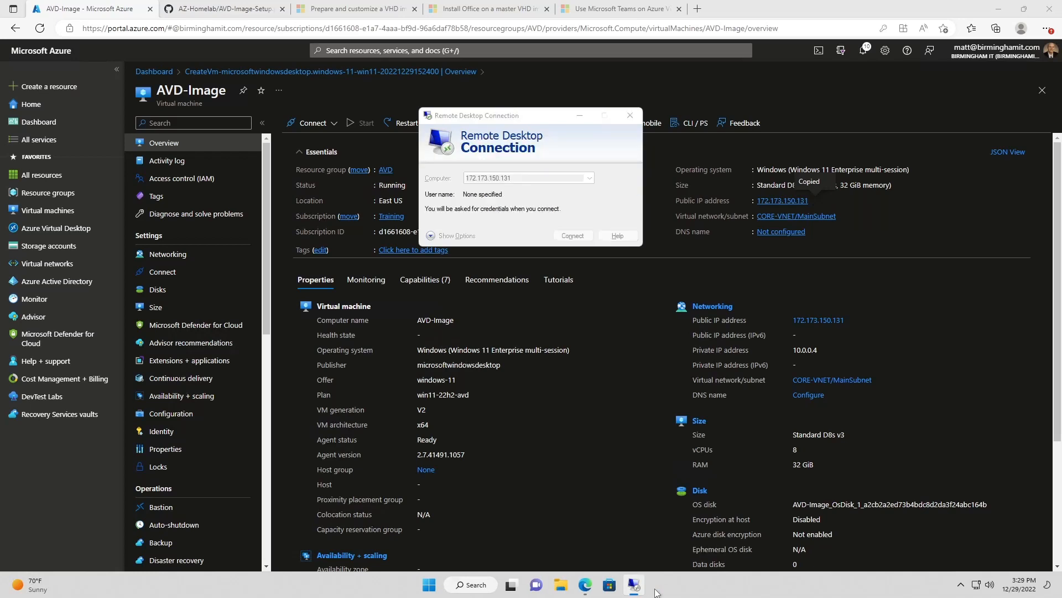
type("pcadmin")
key("Tab")
type("••••••••••••")
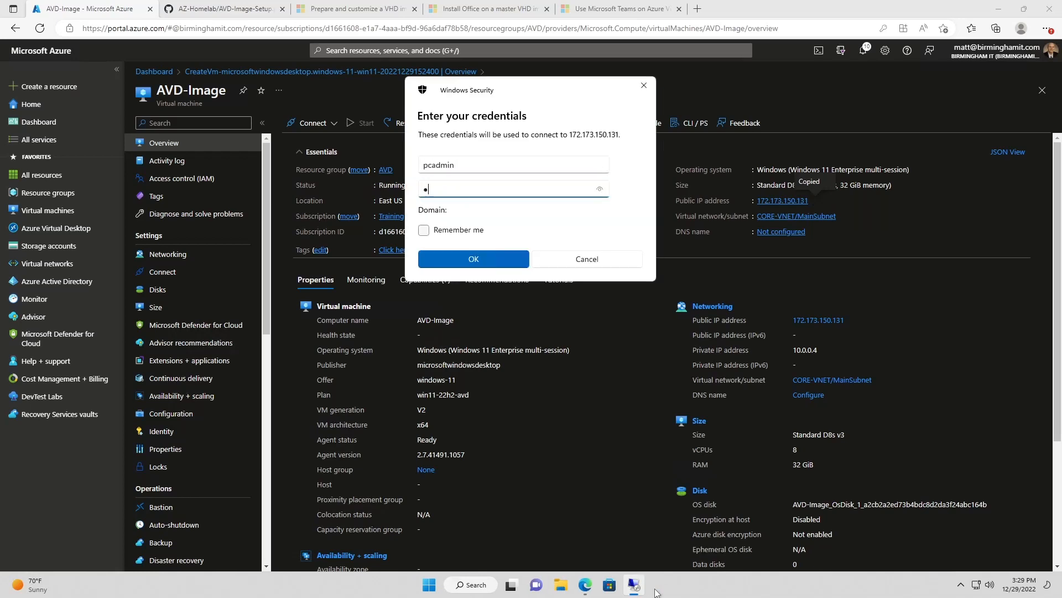
type("••")
left_click(501, 259)
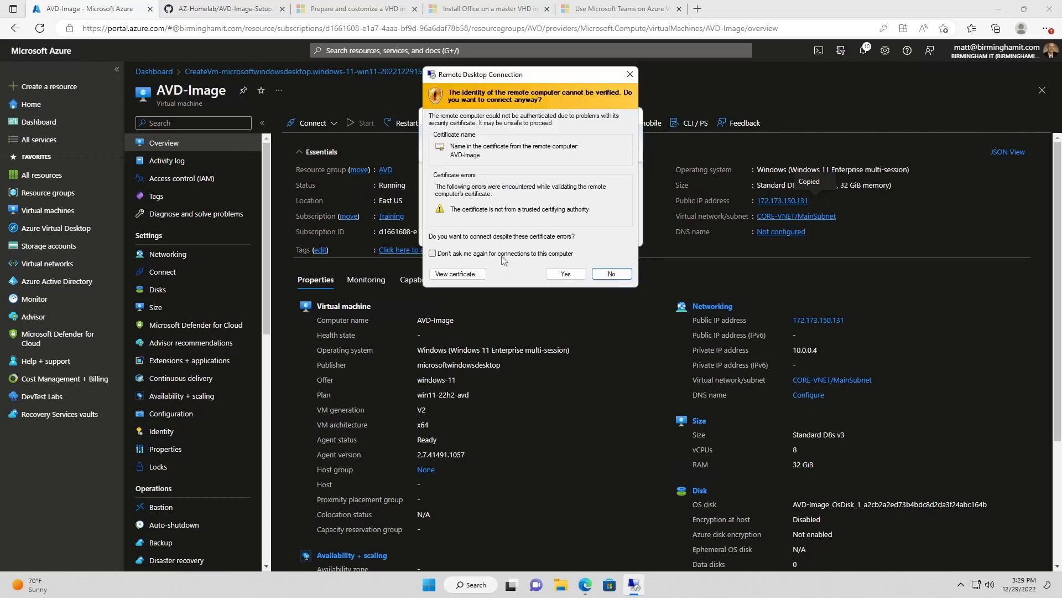
left_click(565, 273)
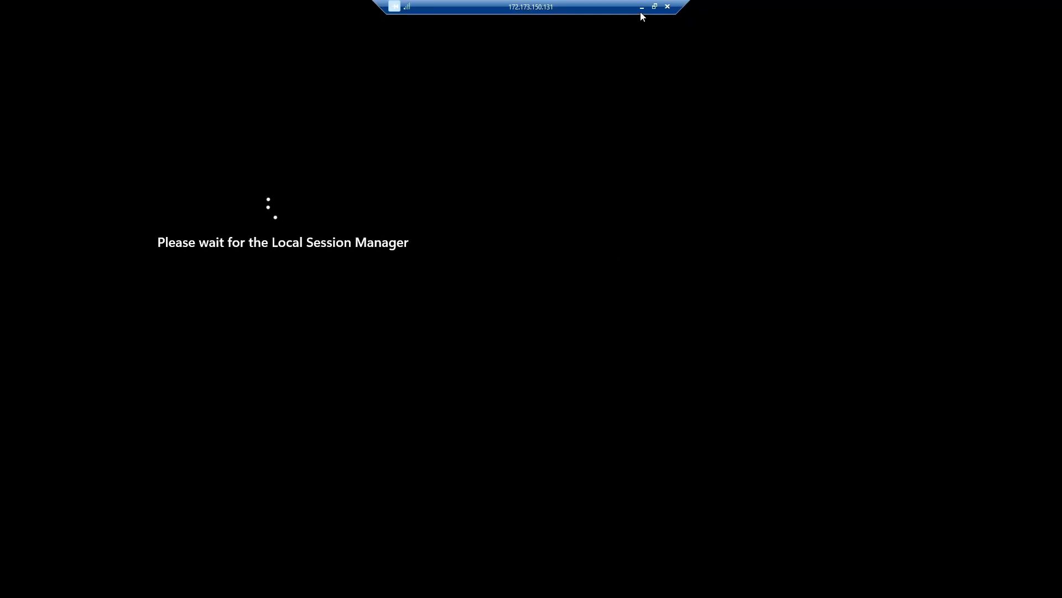
Minimize the remote session and review the VM creation, local image and fixed disk sections of the VHD image preparation article.
left_click(640, 7)
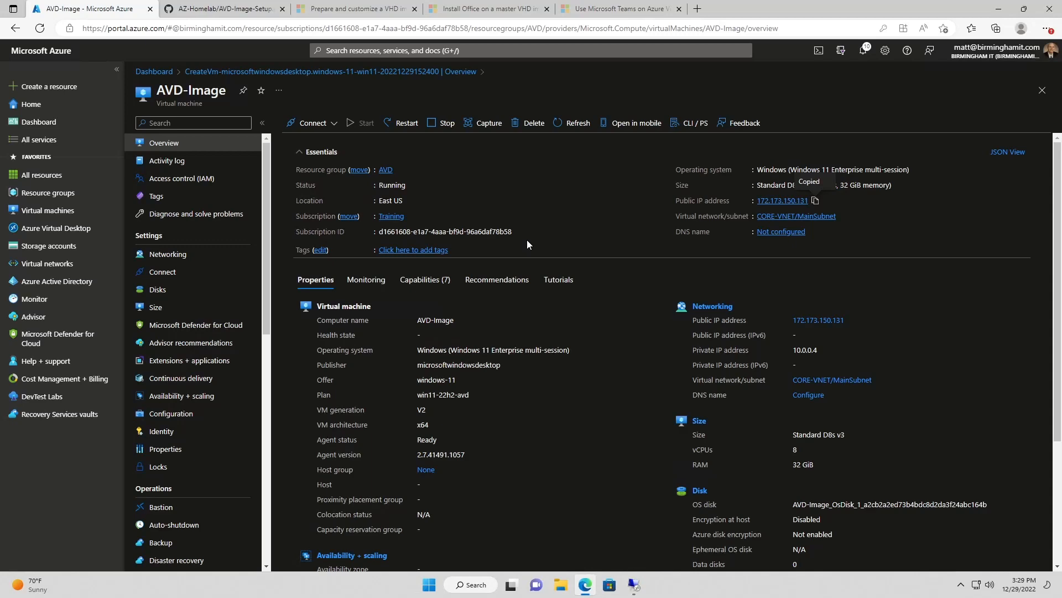
left_click(355, 10)
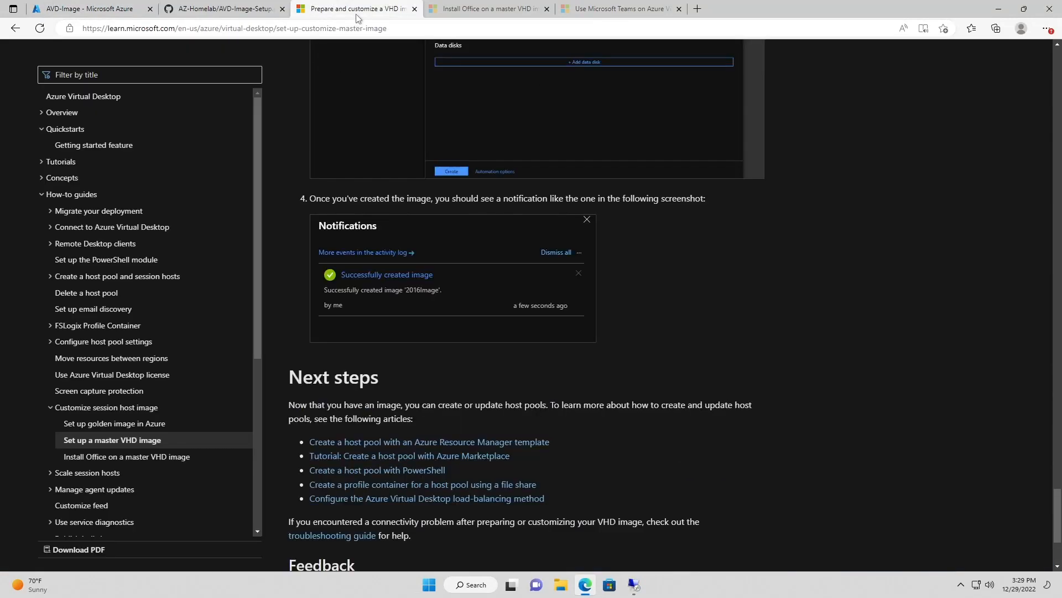
scroll(719, 334, "up", 20)
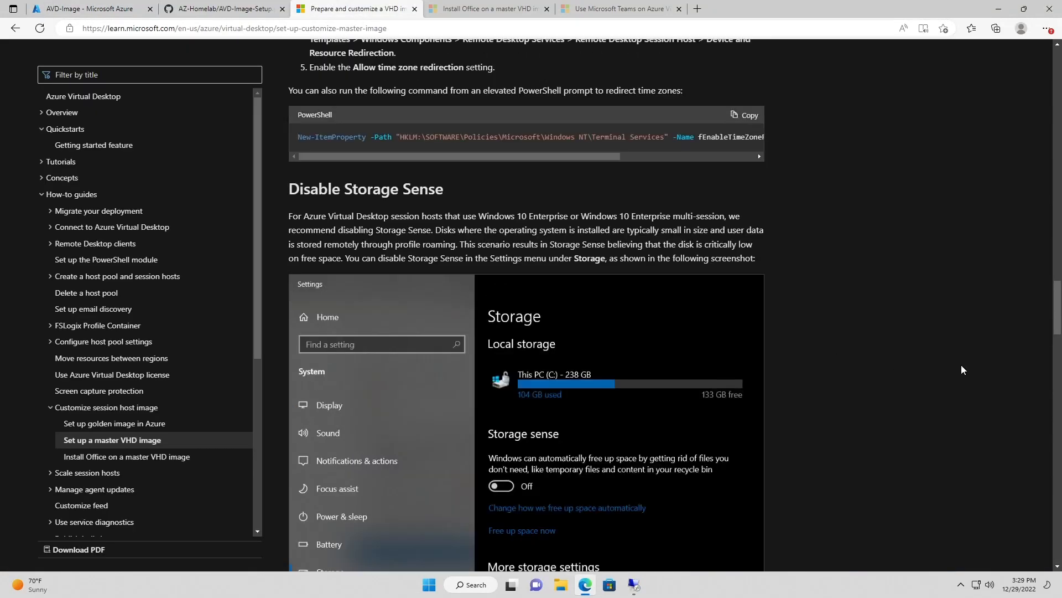
scroll(1051, 327, "up", 15)
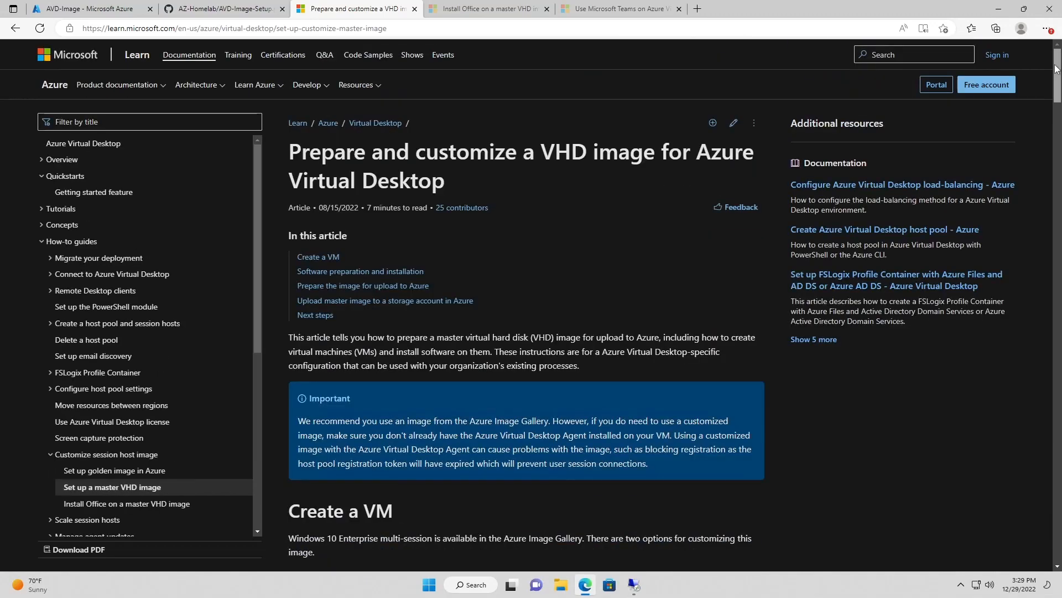
scroll(567, 397, "down", 3)
scroll(526, 304, "down", 2)
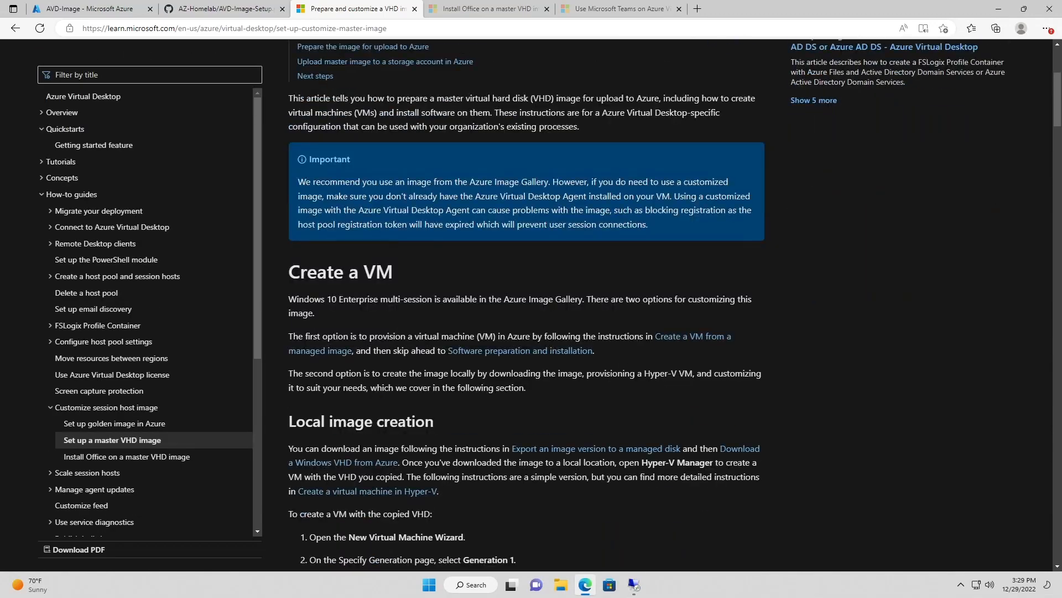
scroll(639, 356, "down", 4)
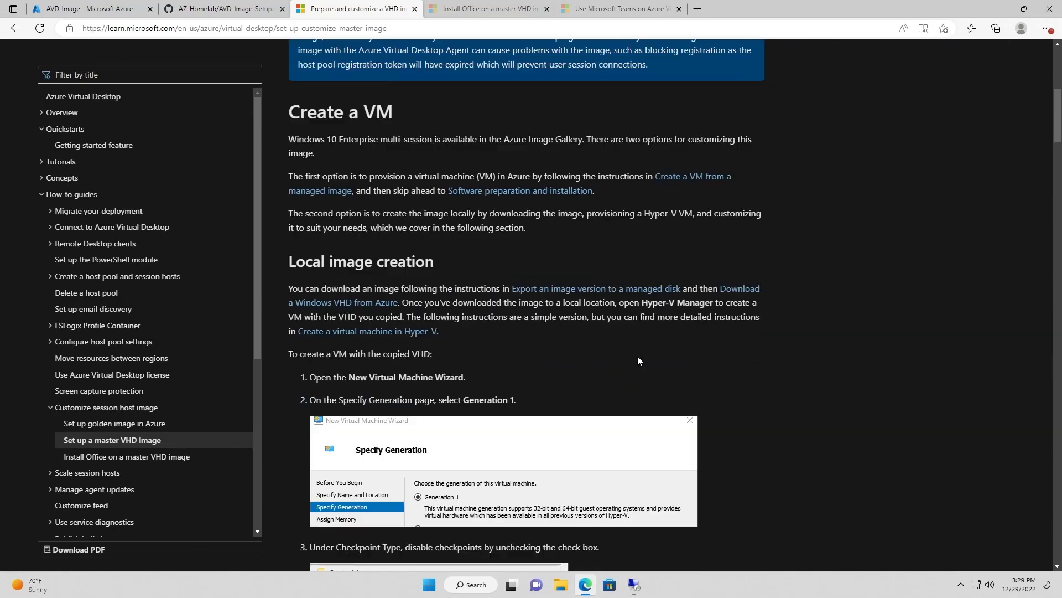
scroll(637, 350, "down", 8)
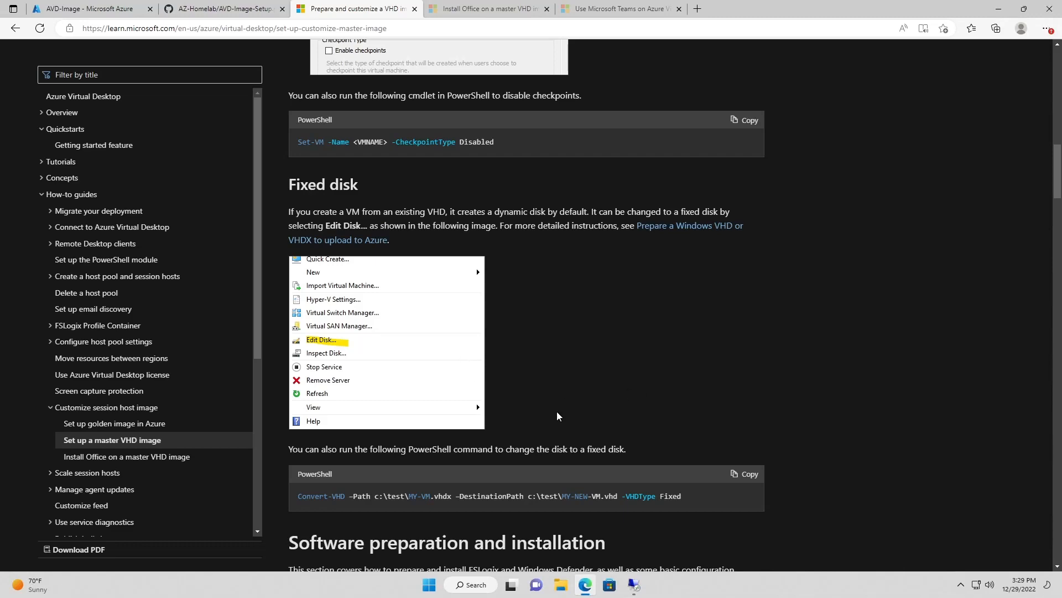
Review the article's software preparation guidance on Windows Defender, automatic updates, Start layout, time zone redirection and Storage Sense.
scroll(525, 403, "down", 4)
scroll(532, 370, "down", 8)
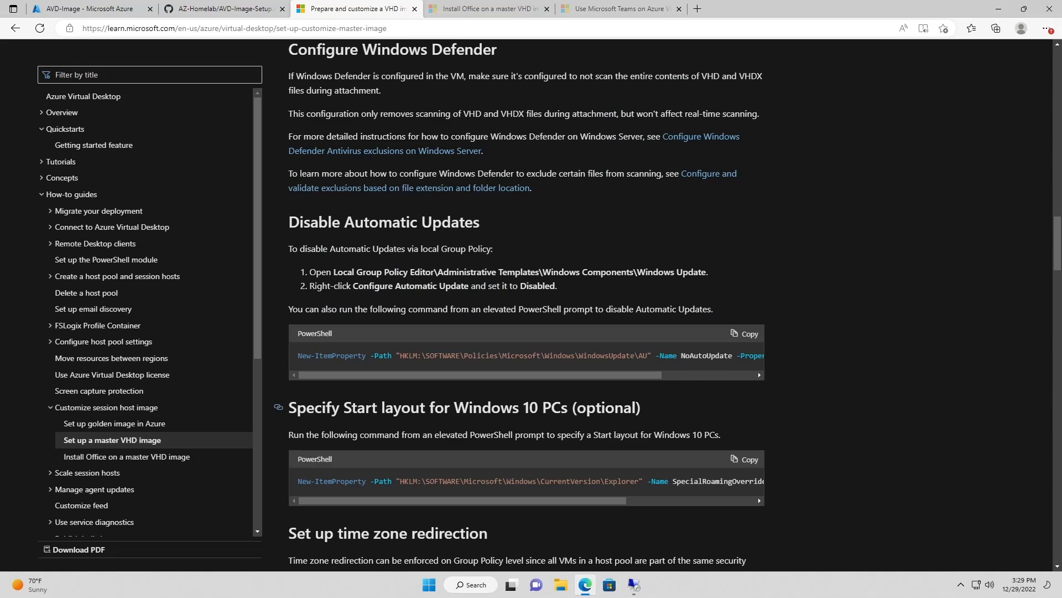
scroll(278, 406, "down", 1)
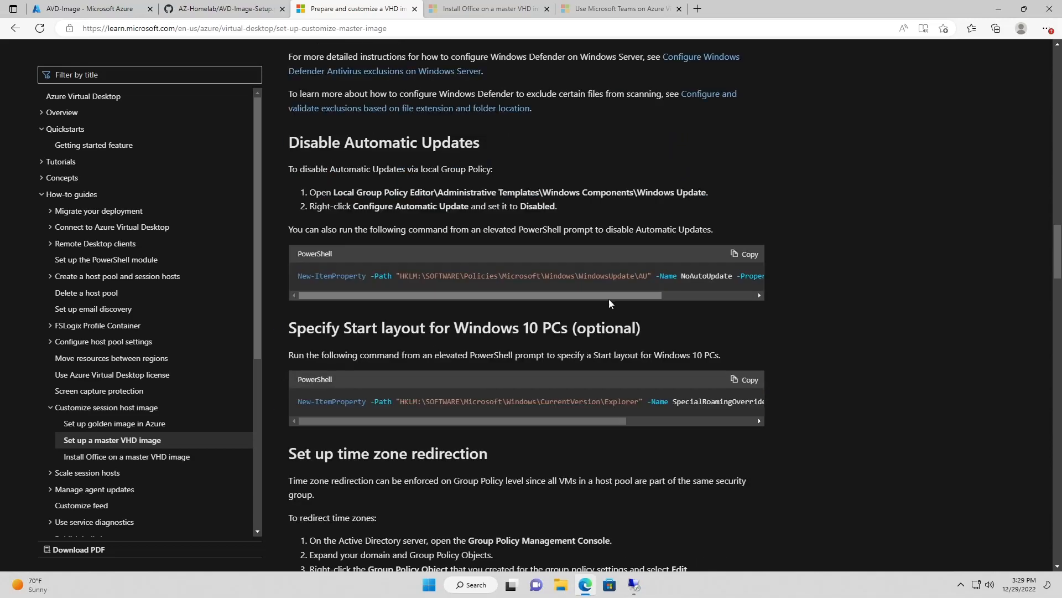
scroll(609, 299, "down", 3)
scroll(518, 383, "down", 3)
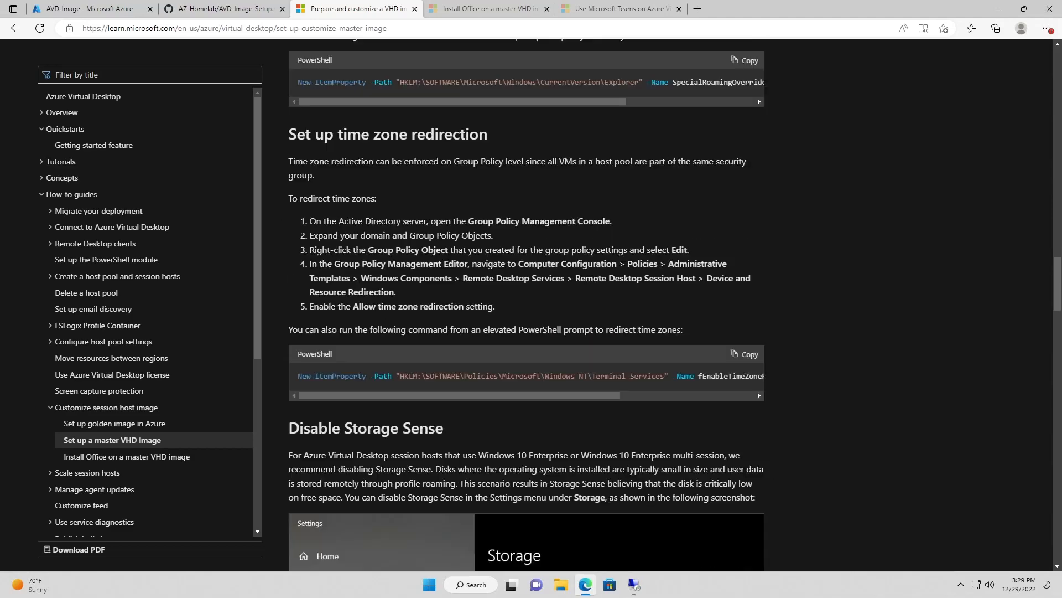
scroll(514, 409, "down", 6)
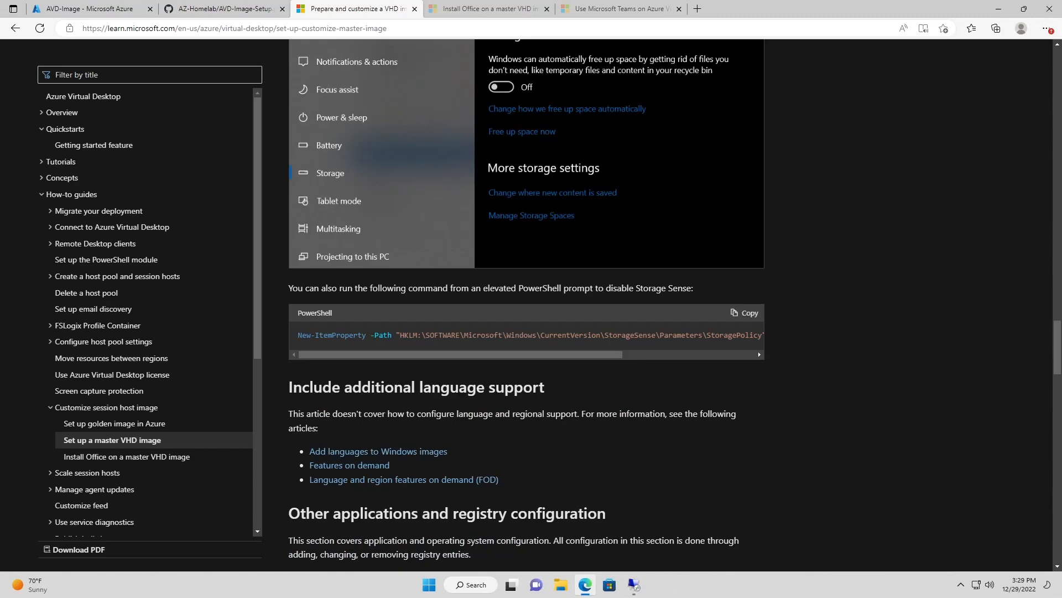
Examine the article's language support, registry configuration, image preparation and master image upload sections through to its end.
scroll(531, 414, "down", 3)
scroll(530, 414, "down", 1)
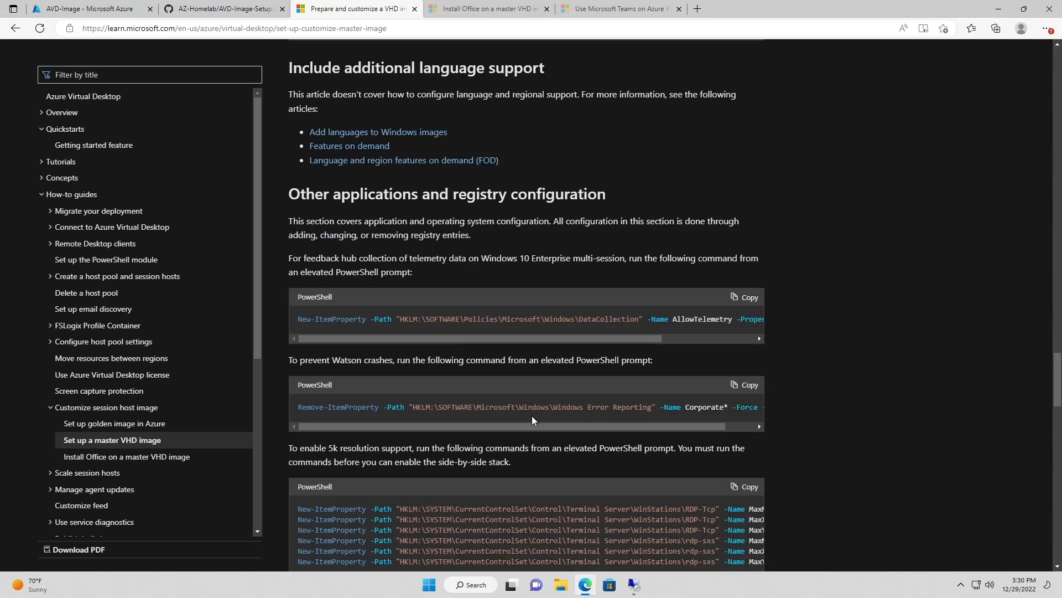
scroll(532, 418, "down", 1)
scroll(532, 419, "down", 1)
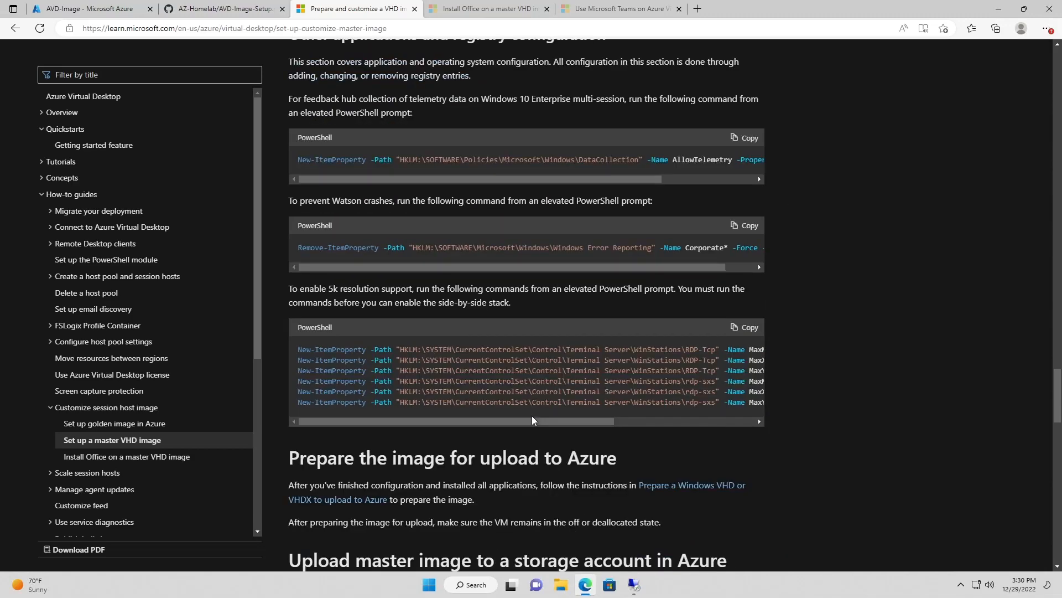
scroll(530, 427, "down", 2)
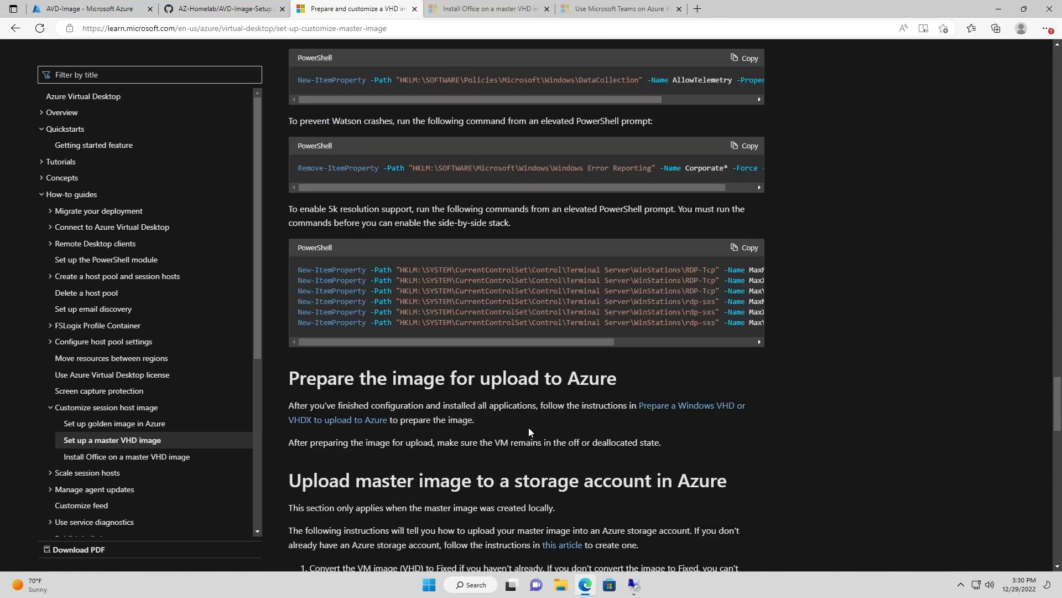
scroll(530, 427, "down", 1)
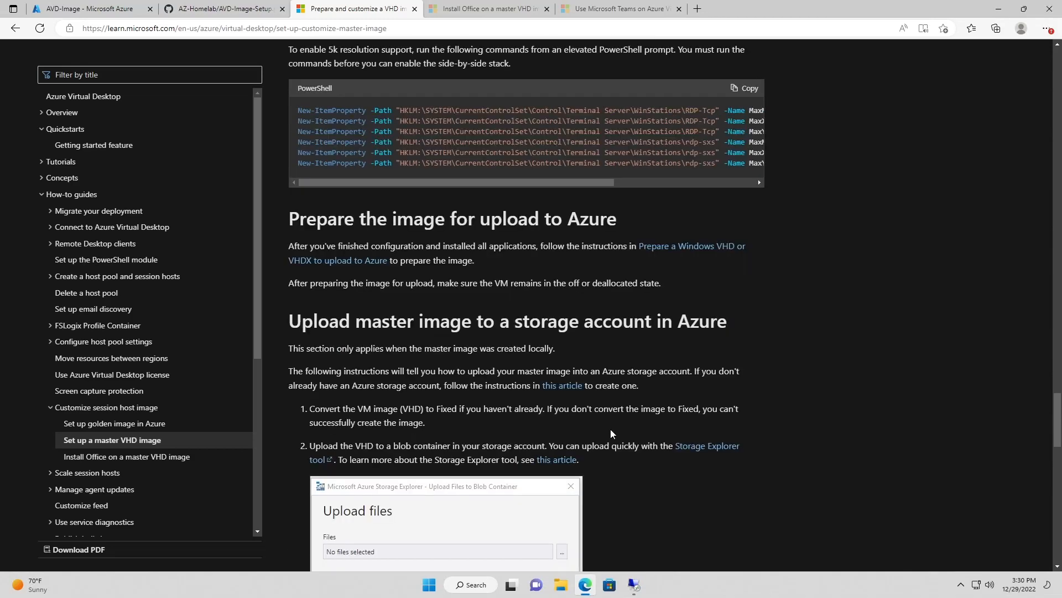
scroll(611, 433, "down", 12)
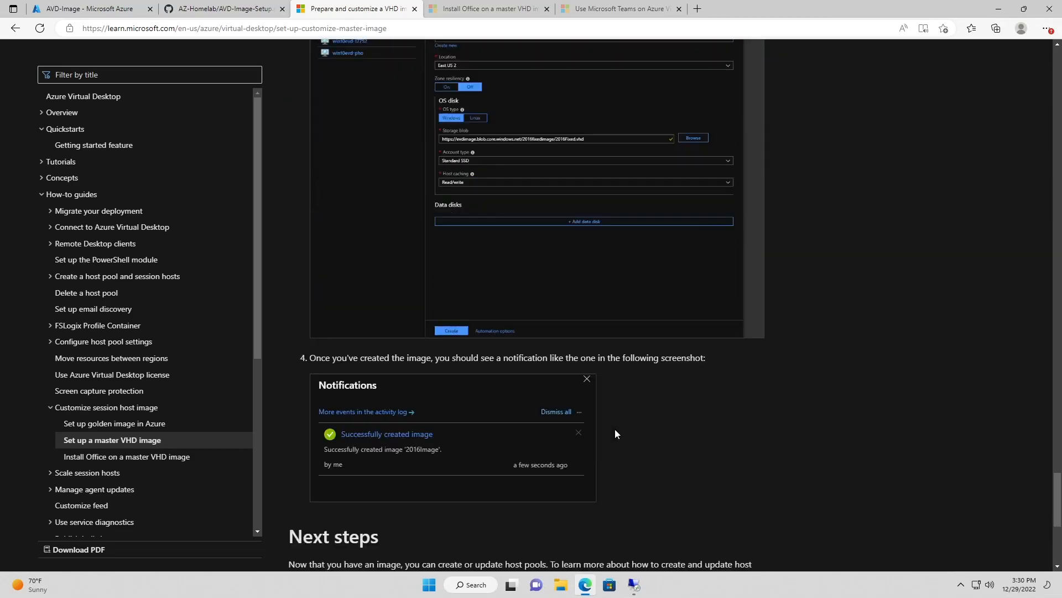
scroll(616, 434, "down", 4)
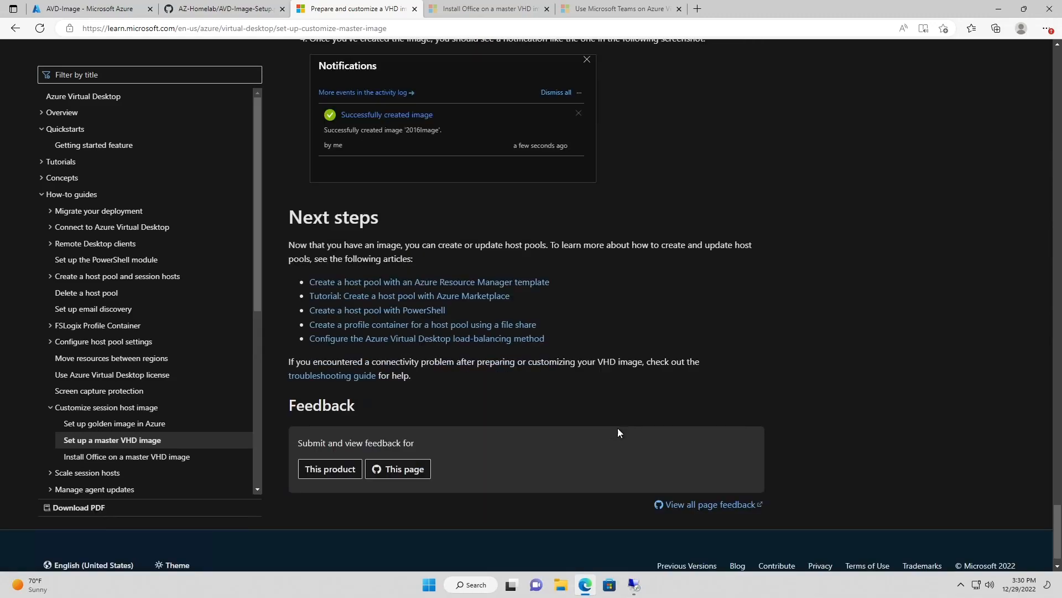
Switch to the article on installing Office on a master VHD image and review shared computer activation and the sample configuration.xml.
left_click(486, 9)
scroll(742, 351, "up", 6)
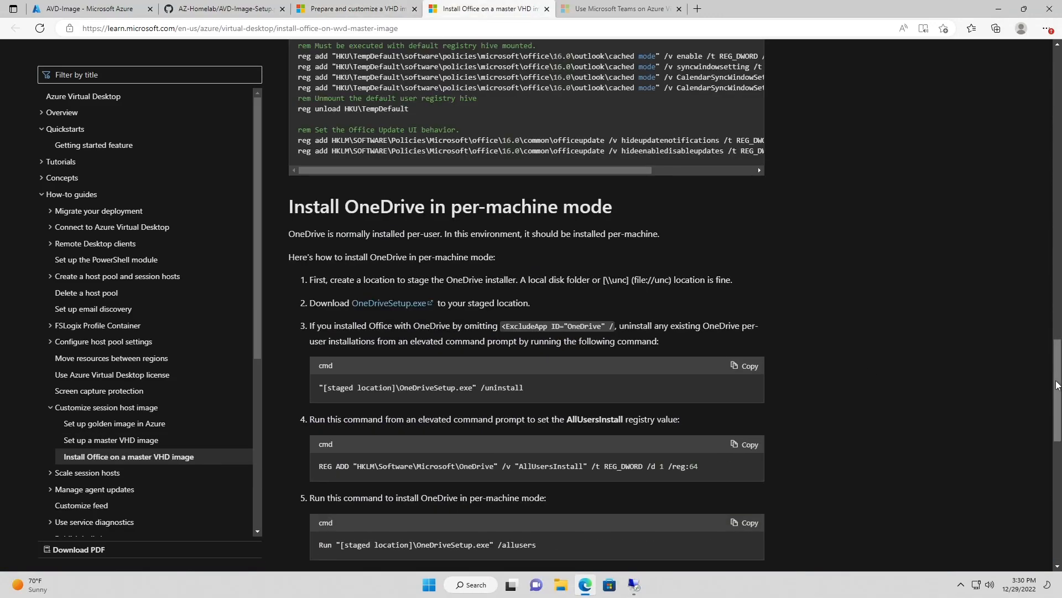
scroll(603, 393, "up", 15)
scroll(603, 393, "down", 2)
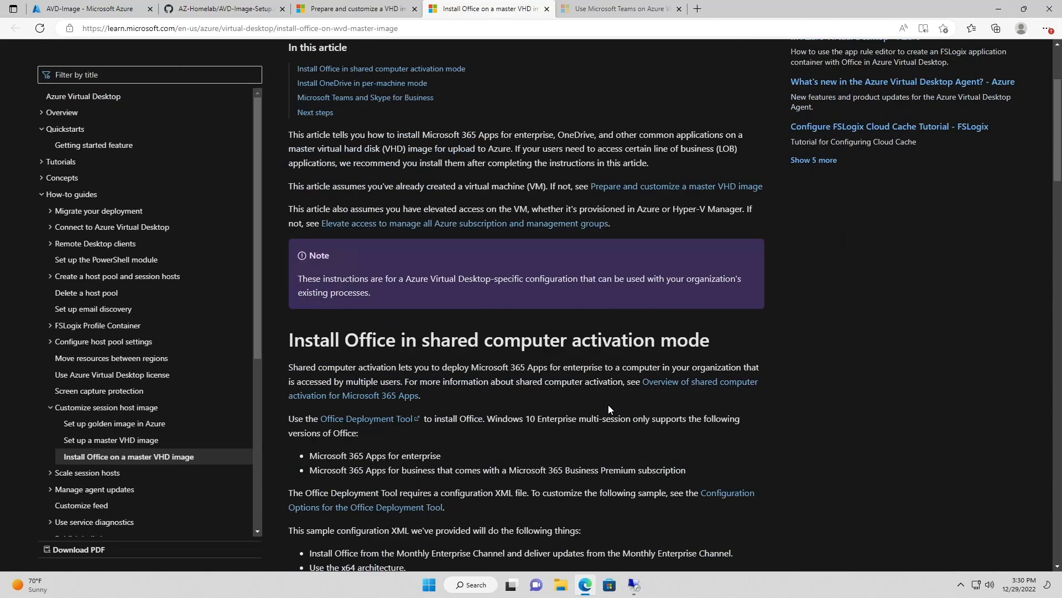
scroll(524, 429, "down", 1)
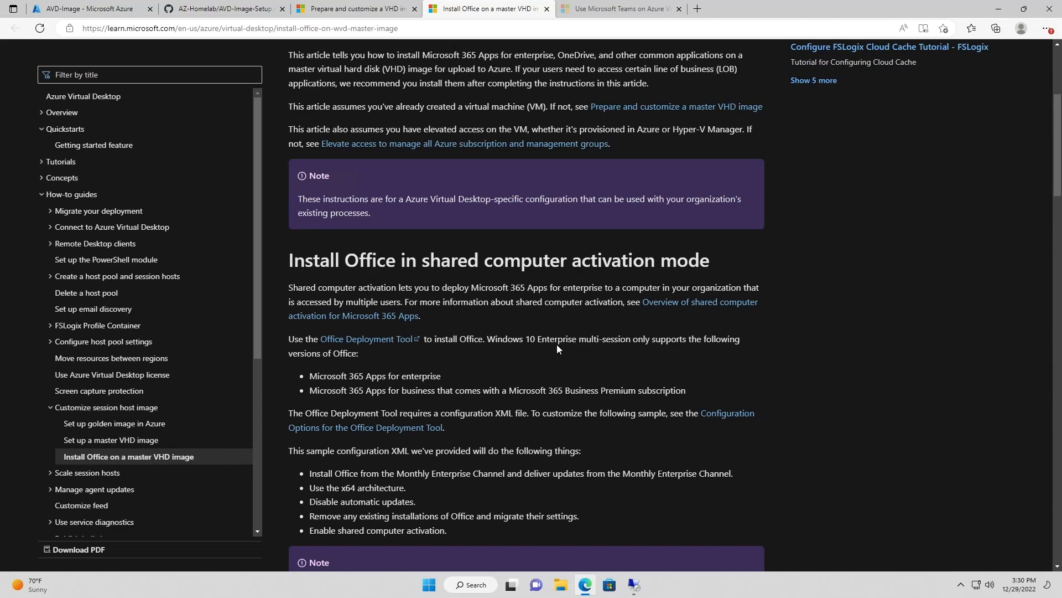
scroll(556, 345, "down", 5)
scroll(475, 347, "down", 2)
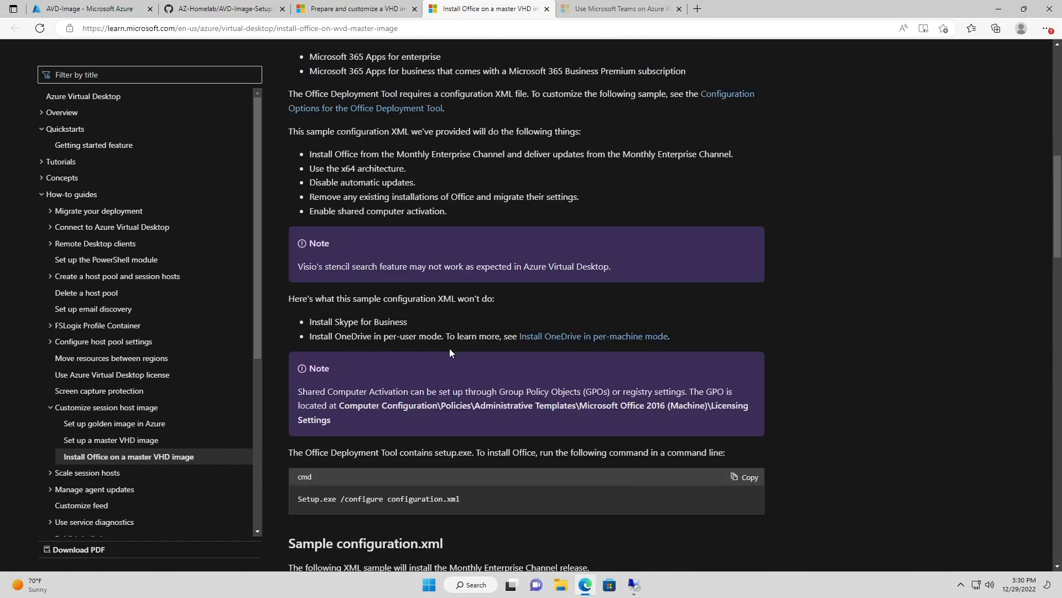
scroll(417, 352, "down", 7)
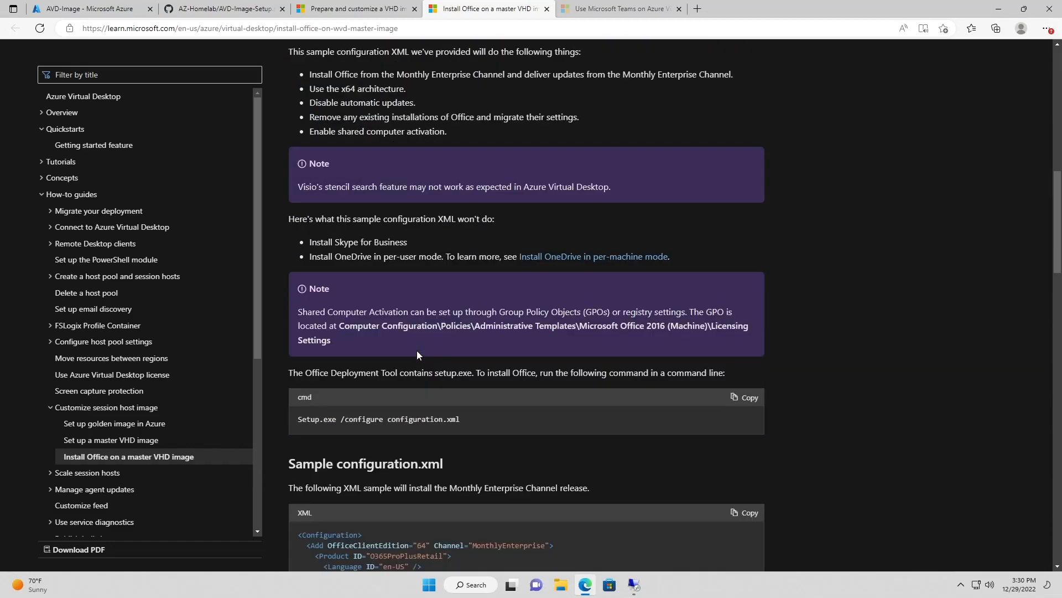
Examine the per-machine OneDrive installation commands, including the full KFMSilentOptIn command, and the Microsoft Teams section.
scroll(416, 350, "down", 9)
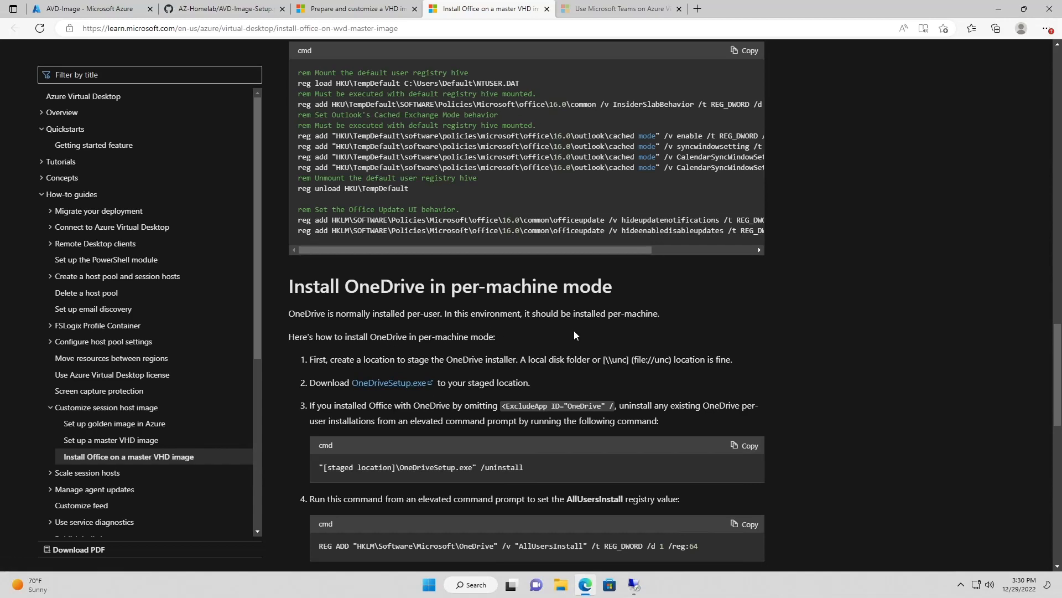
scroll(575, 335, "down", 4)
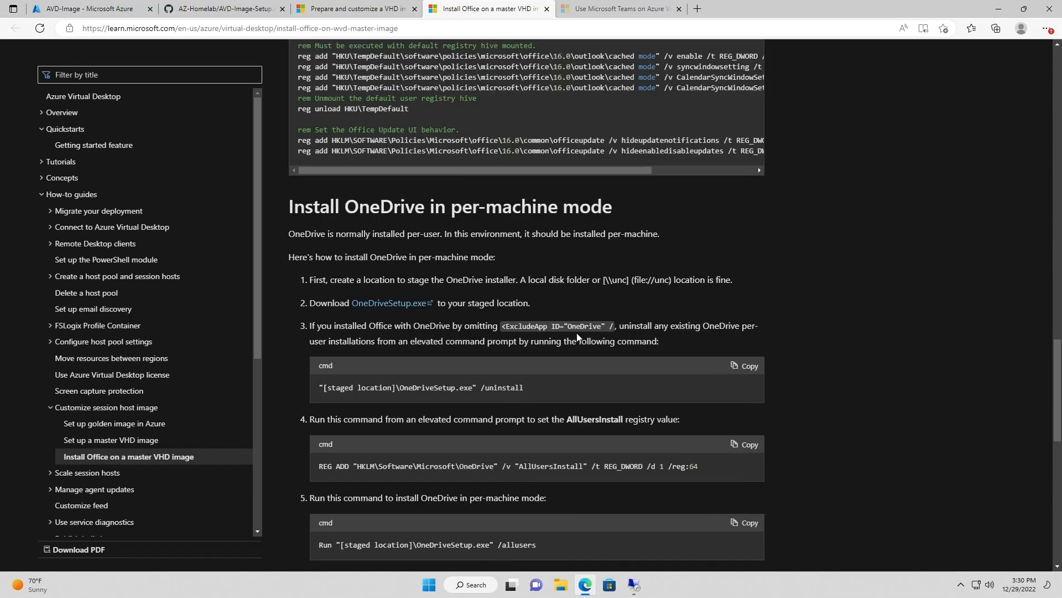
scroll(576, 338, "down", 1)
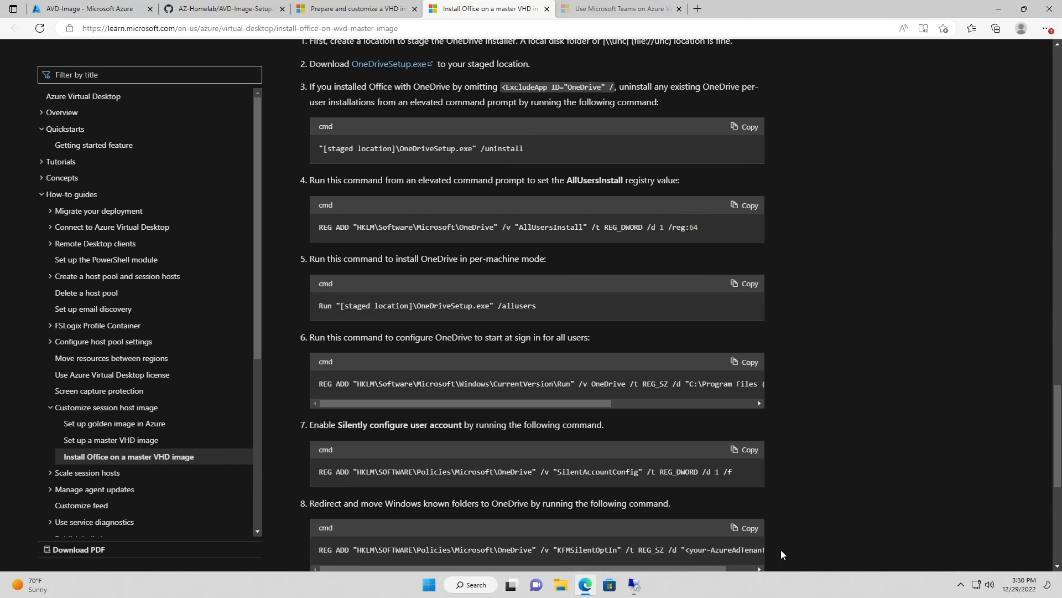
scroll(781, 554, "down", 1)
left_click_drag(674, 490, 720, 483)
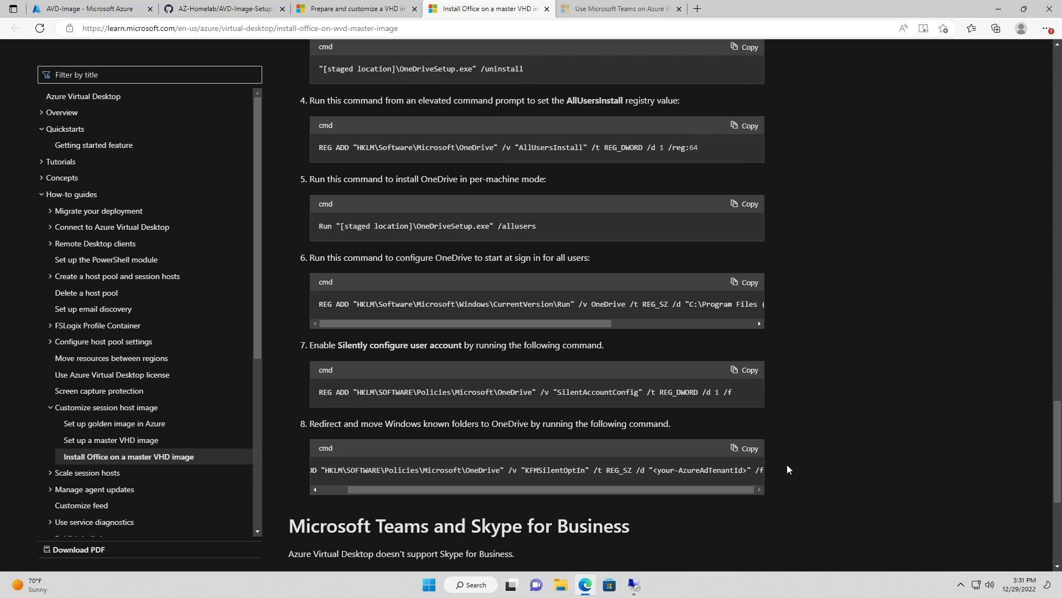
scroll(788, 469, "down", 1)
scroll(789, 465, "down", 2)
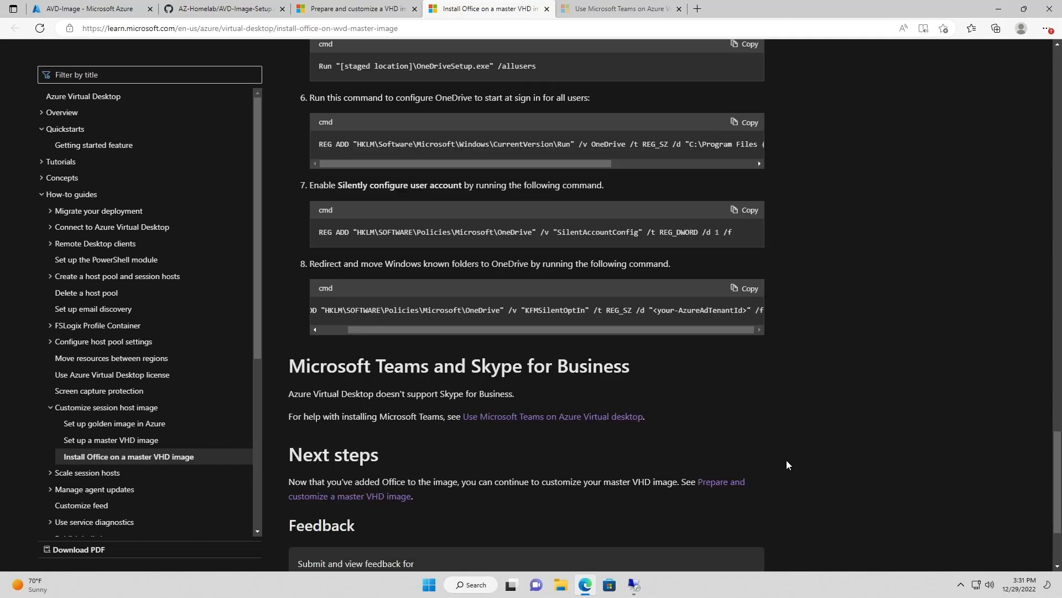
scroll(778, 369, "up", 2)
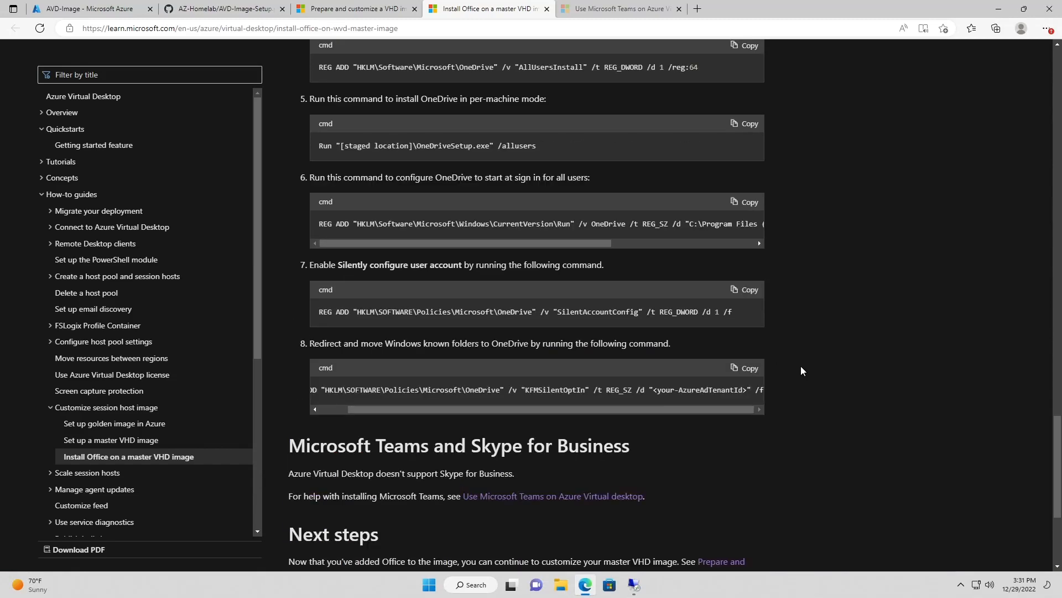
Switch to the article on using Microsoft Teams on Azure Virtual Desktop and review the prerequisites, image preparation, WebRTC Redirector and per-machine installation sections.
key("ctrl+Tab")
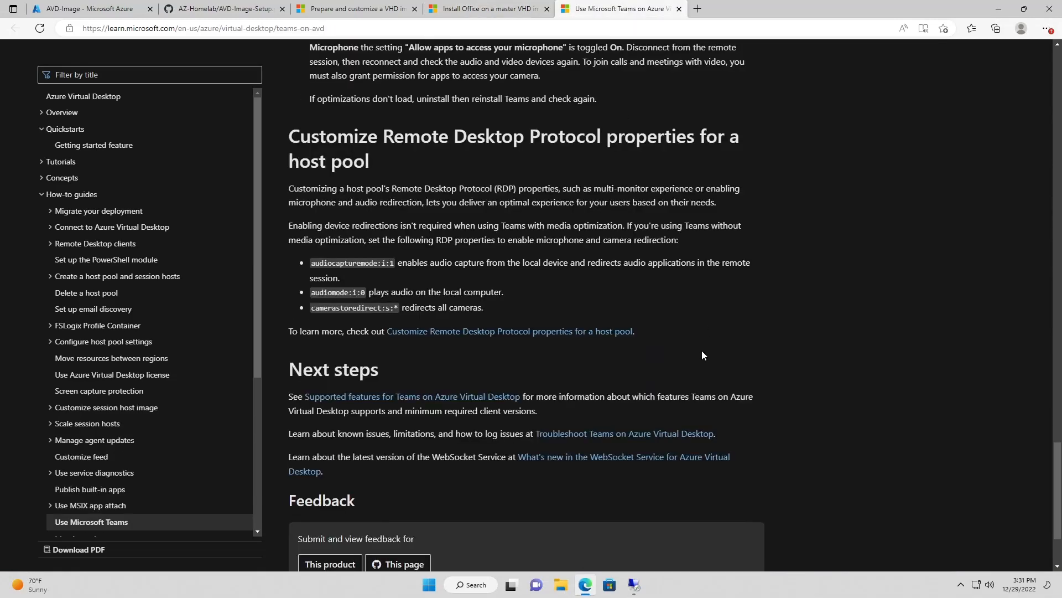
scroll(702, 355, "up", 20)
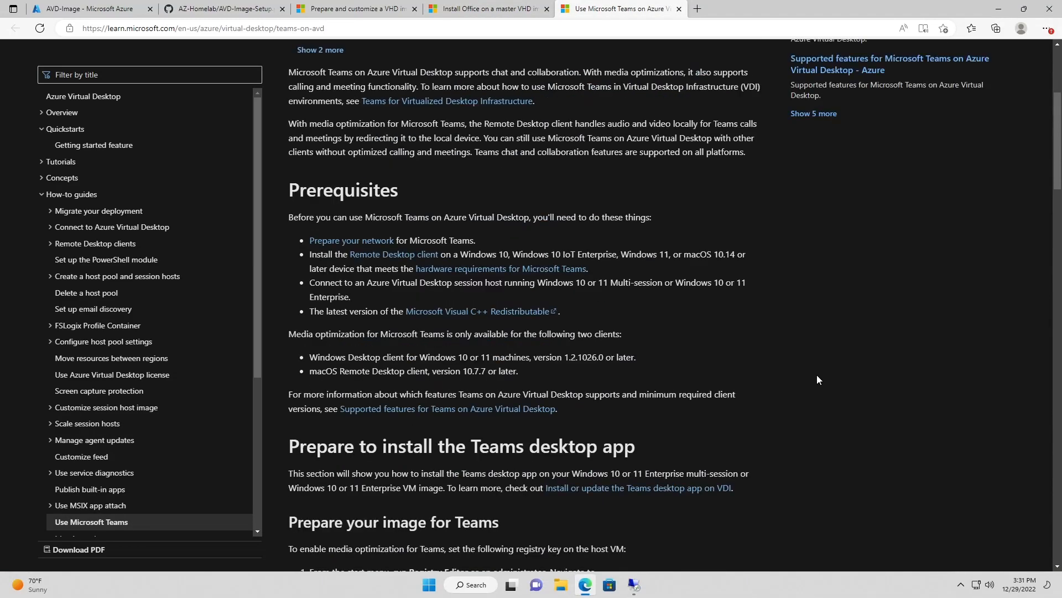
scroll(817, 374, "up", 3)
scroll(747, 374, "down", 7)
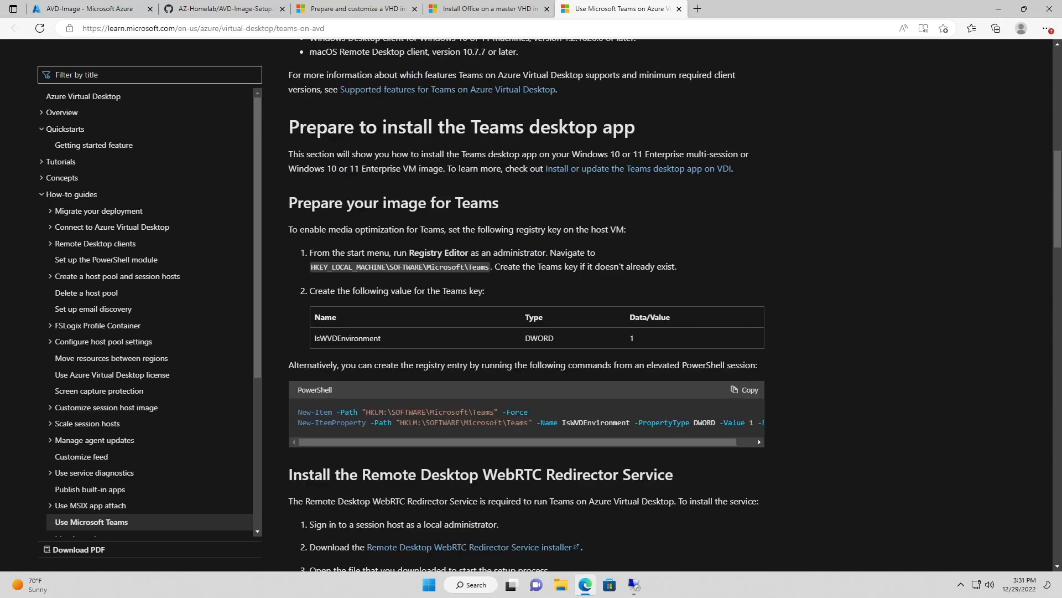
scroll(822, 431, "down", 5)
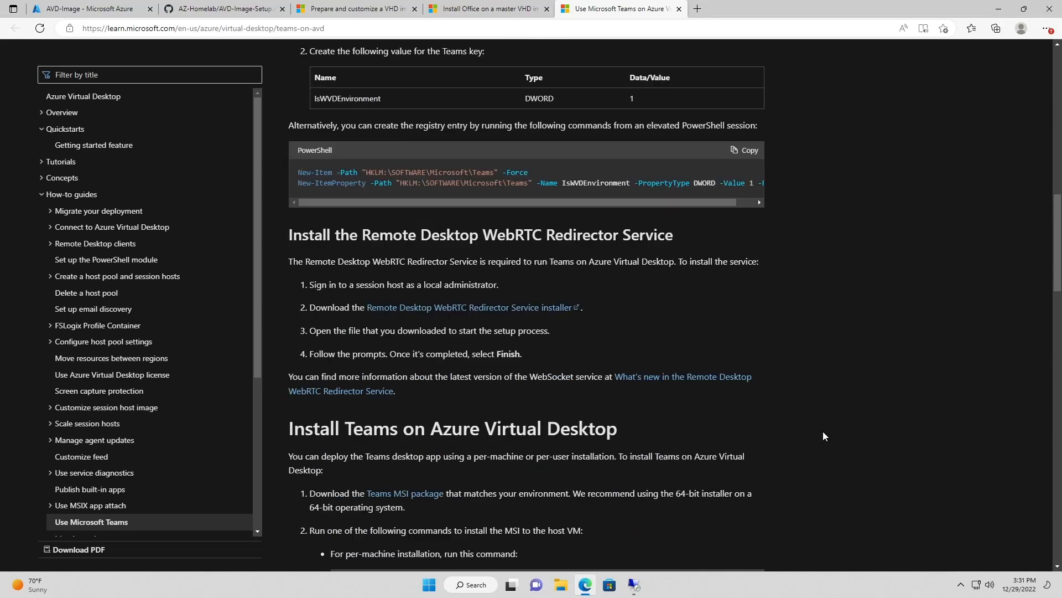
scroll(343, 361, "down", 2)
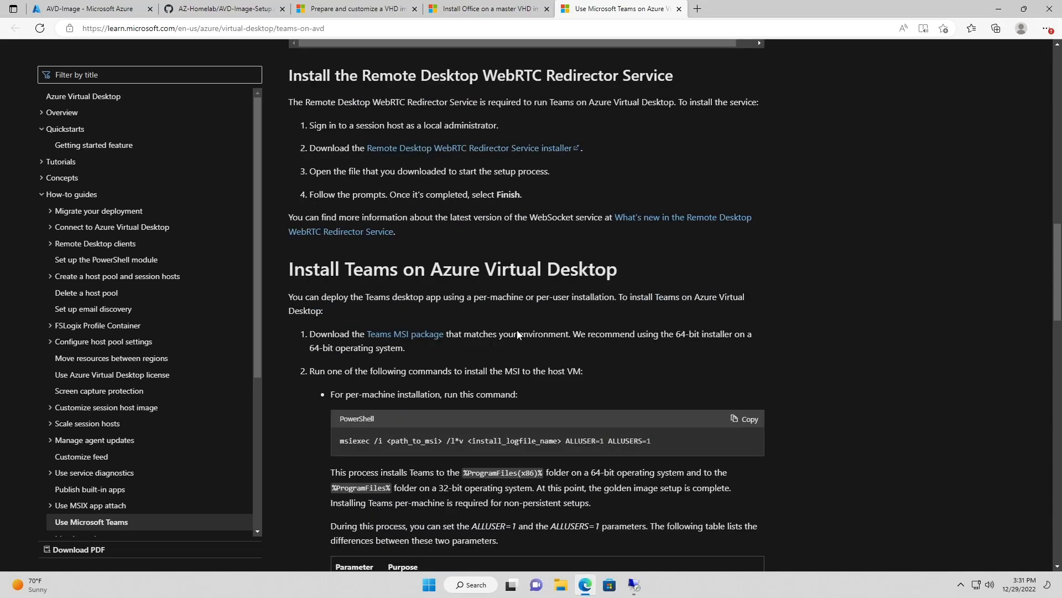
scroll(343, 361, "down", 1)
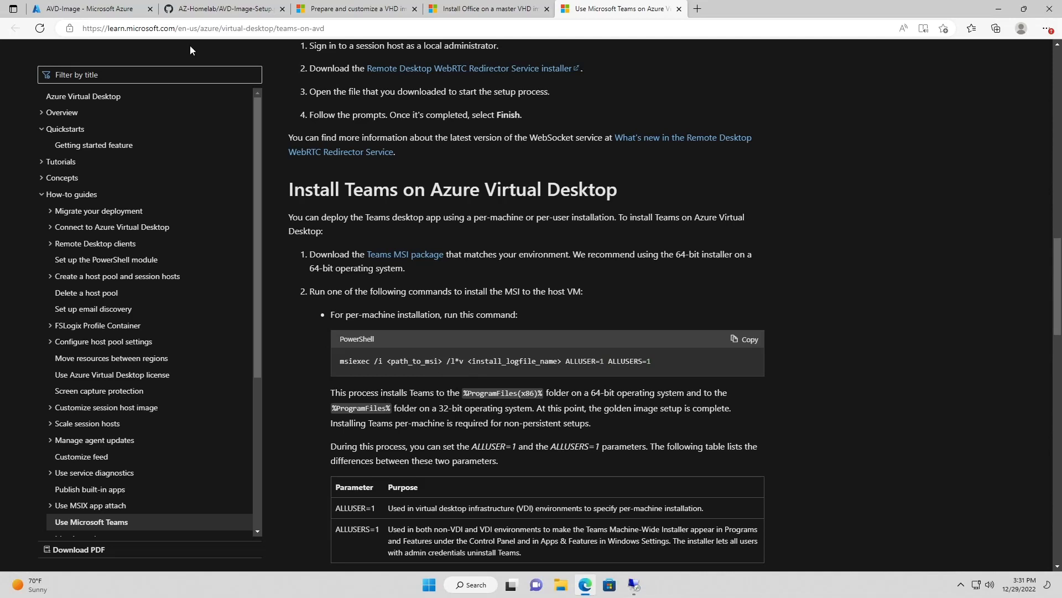
Switch to AVD-Image-Setup.ps1 on GitHub and examine its download, Office, FSLogix, registry, OneDrive and Teams commands through to line 92.
left_click(244, 12)
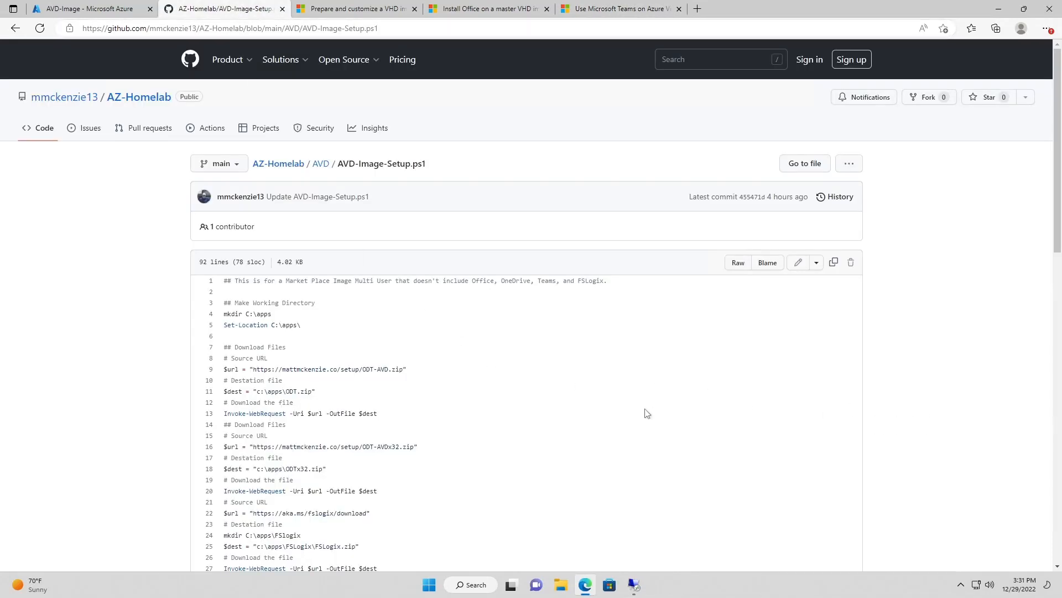
scroll(468, 415, "down", 1)
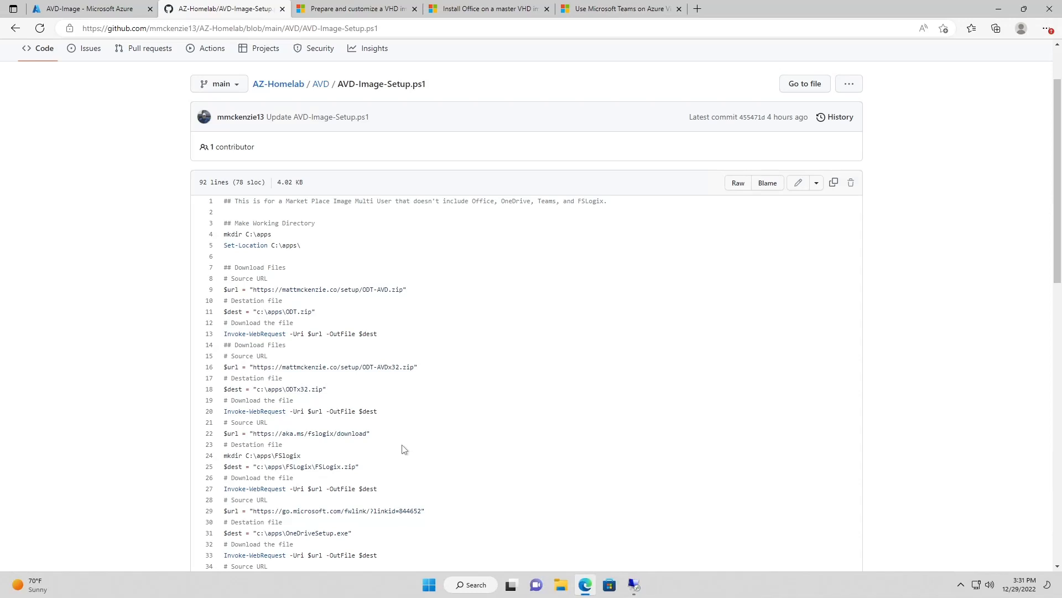
scroll(404, 450, "down", 1)
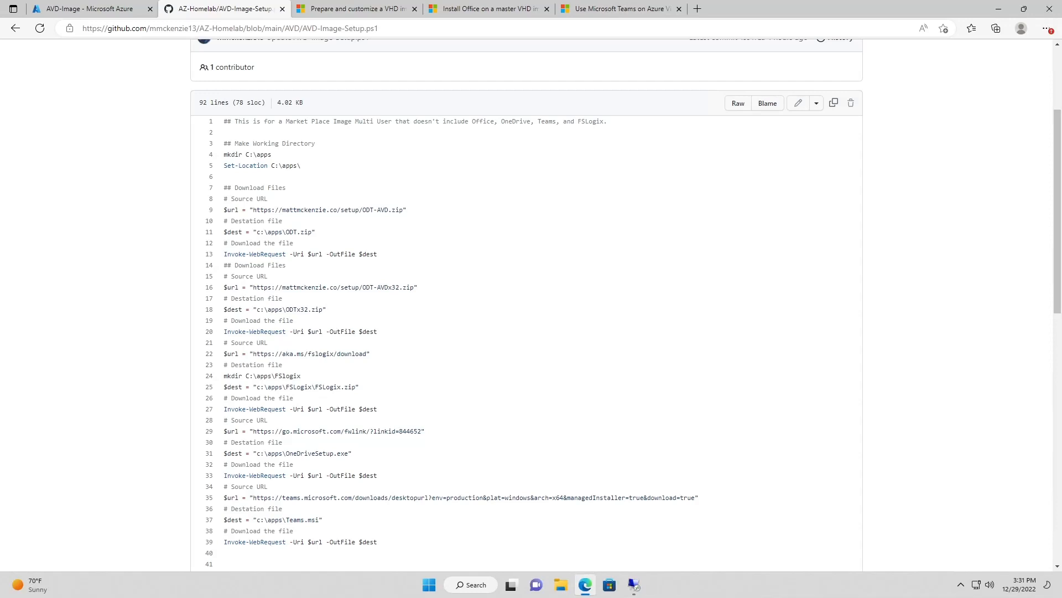
scroll(418, 478, "down", 6)
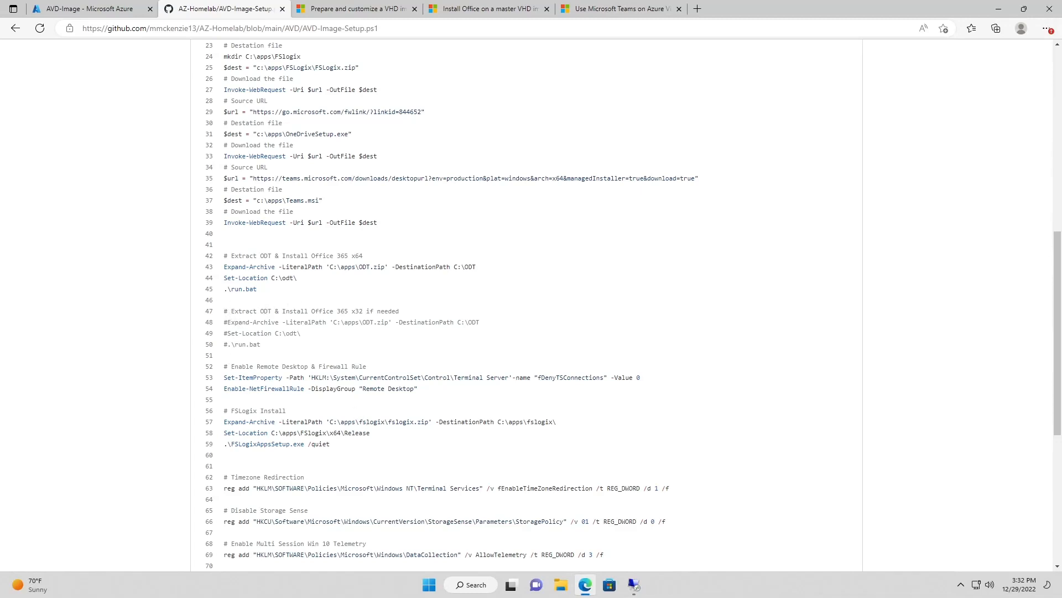
scroll(334, 419, "down", 2)
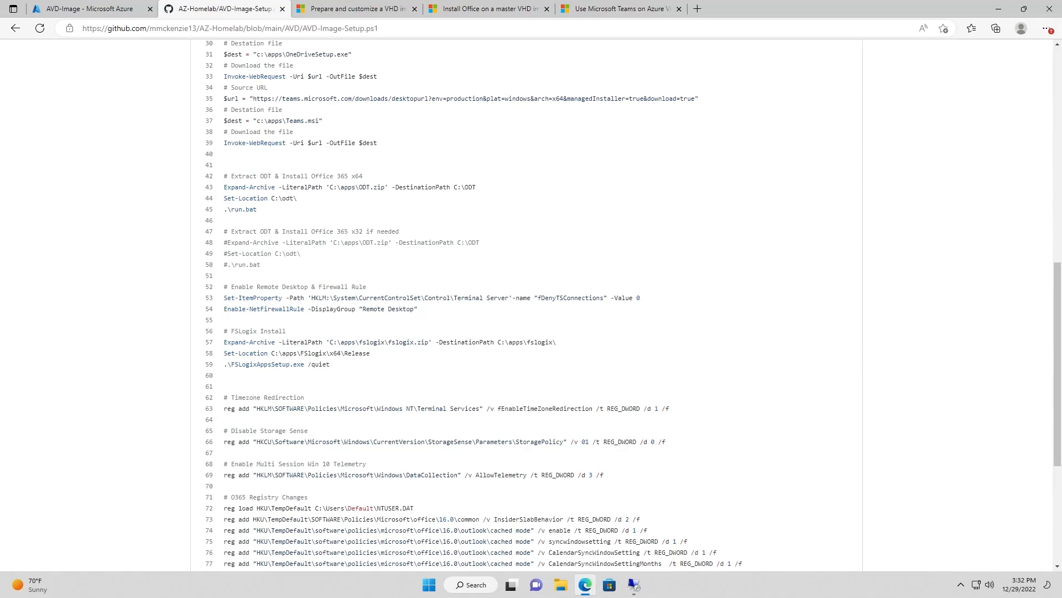
scroll(313, 393, "down", 2)
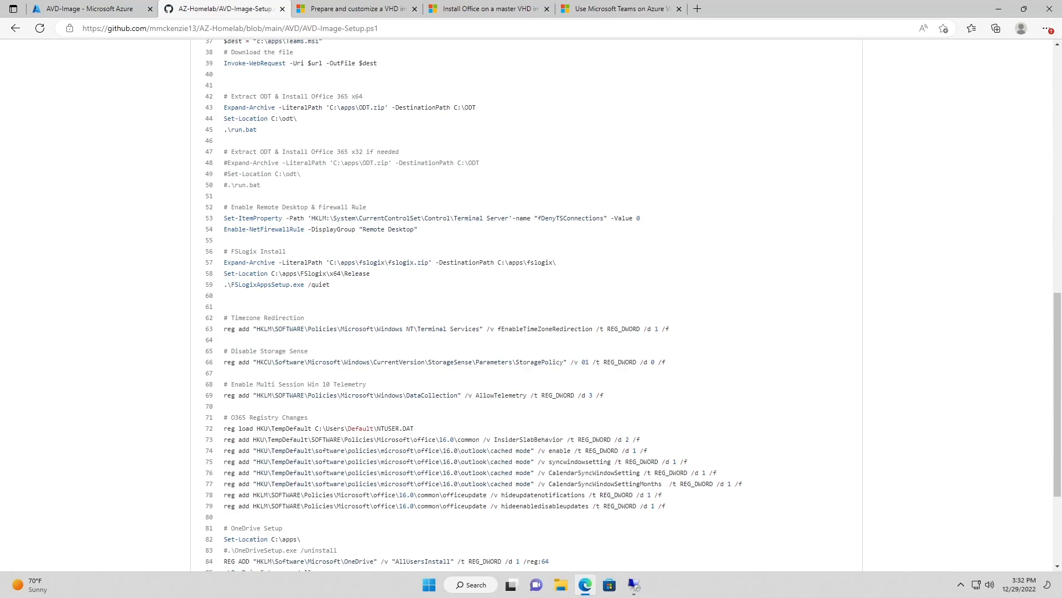
scroll(347, 369, "down", 2)
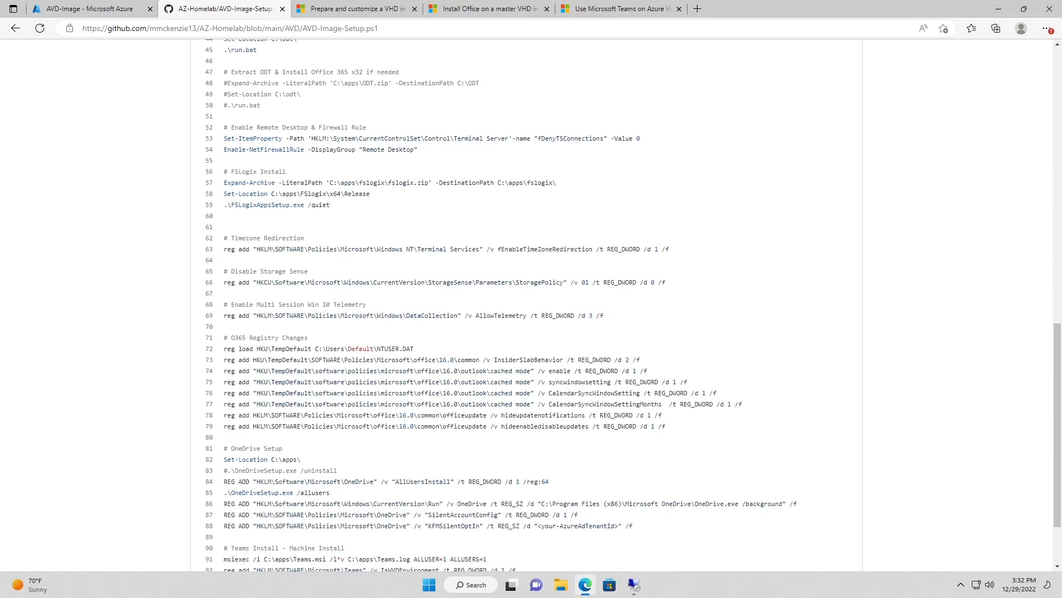
scroll(303, 376, "down", 2)
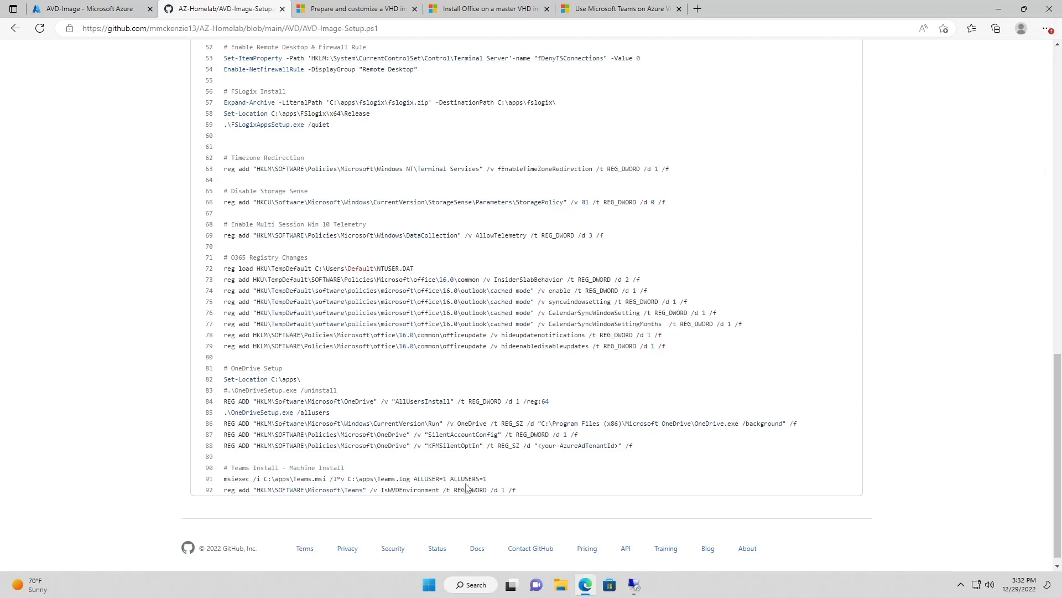
Open the raw version of AVD-Image-Setup.ps1 and copy the entire script.
left_click_drag(515, 490, 234, 182)
scroll(592, 210, "up", 3)
scroll(597, 215, "up", 5)
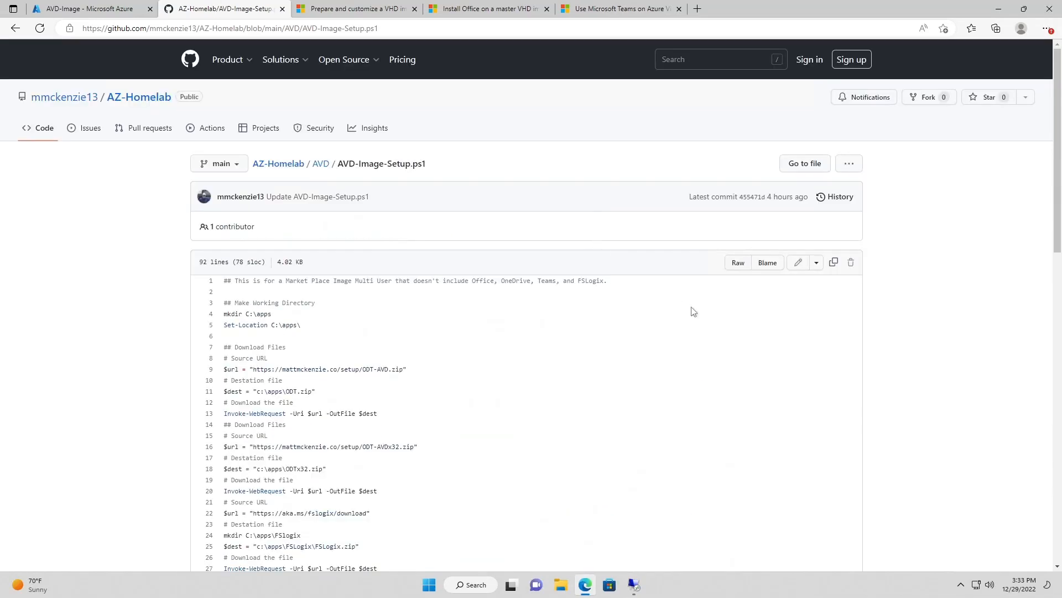
left_click(733, 265)
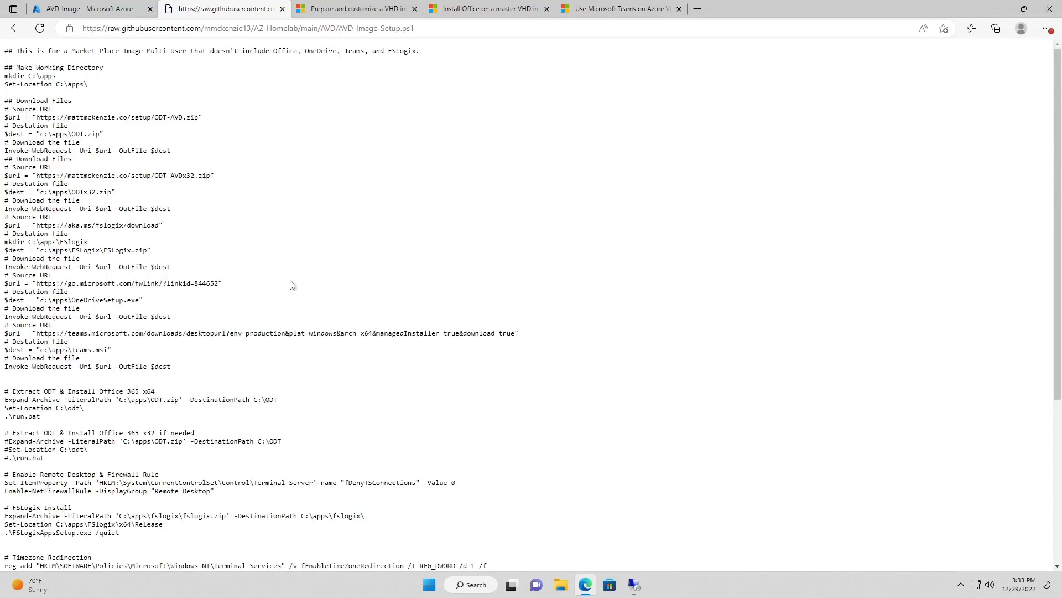
key("ctrl+a")
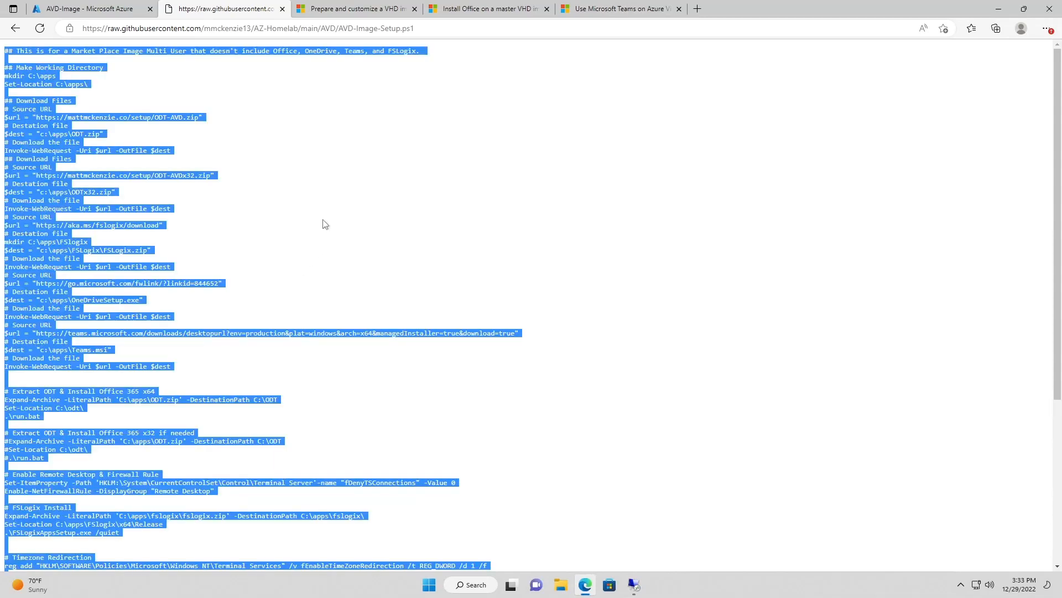
Switch to the VM's remote session, open Control Panel with small icons and check the installed programs in Programs and Features.
left_click(634, 588)
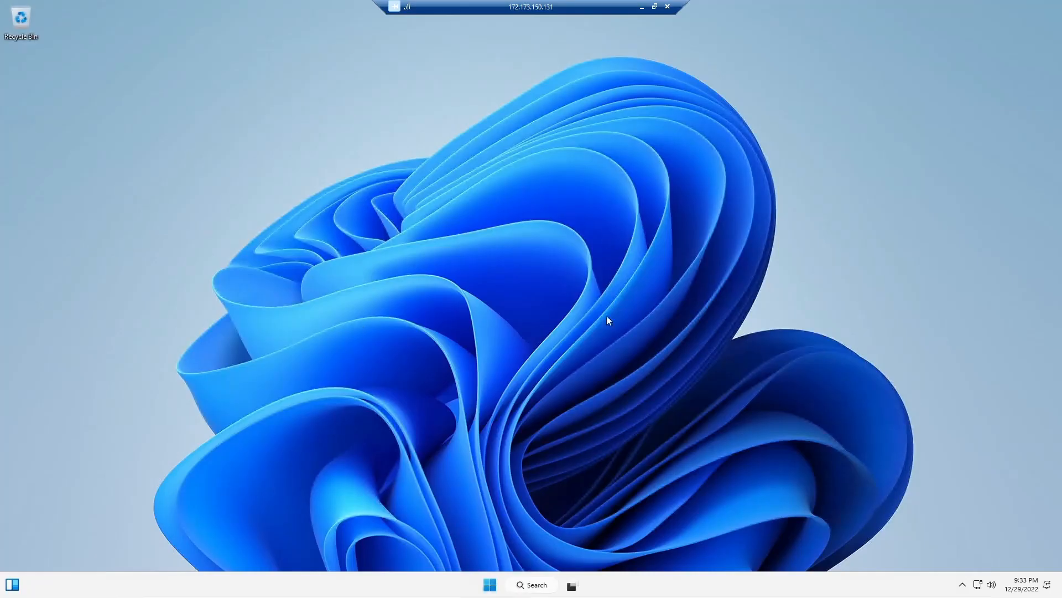
right_click(488, 590)
left_click(451, 526)
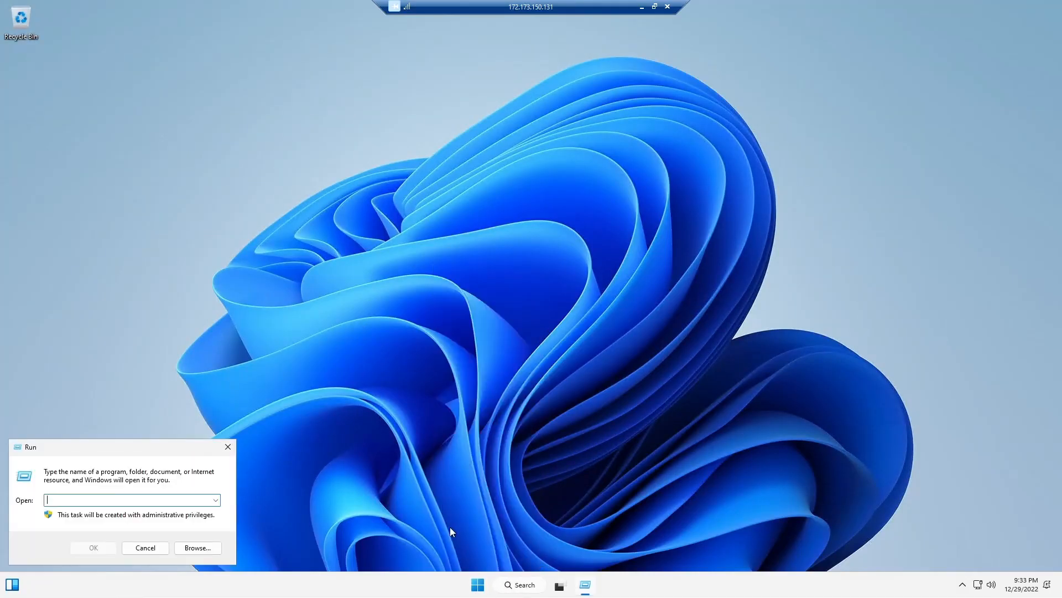
type("control")
key("Return")
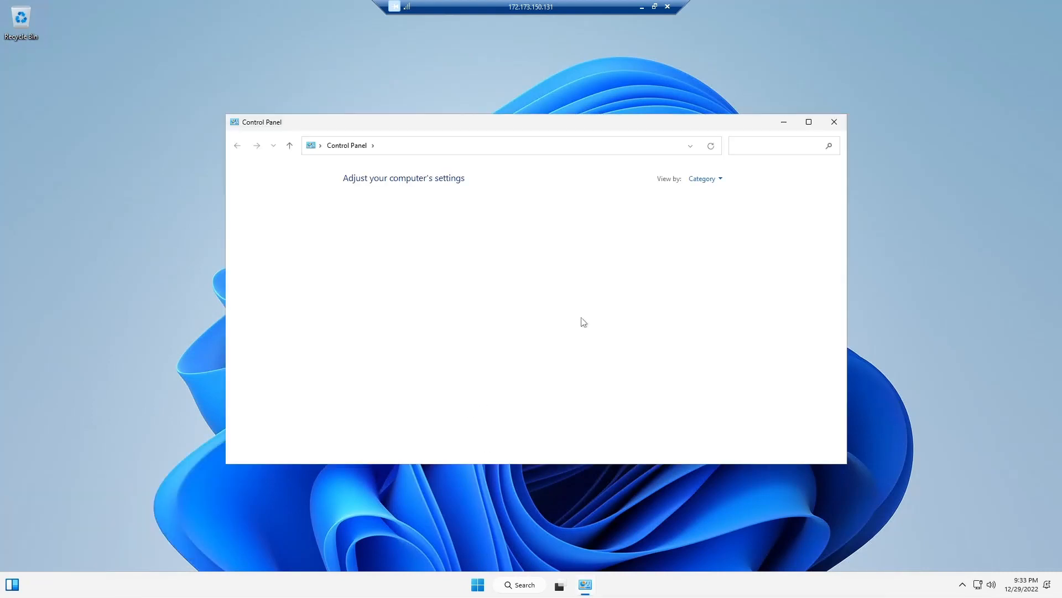
left_click(715, 179)
left_click(720, 222)
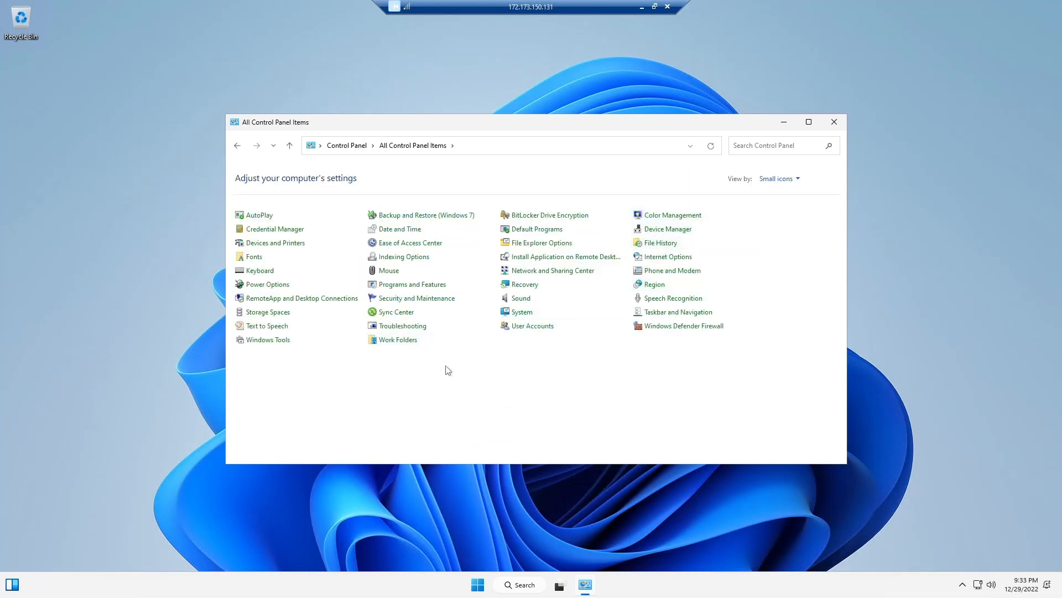
left_click(429, 285)
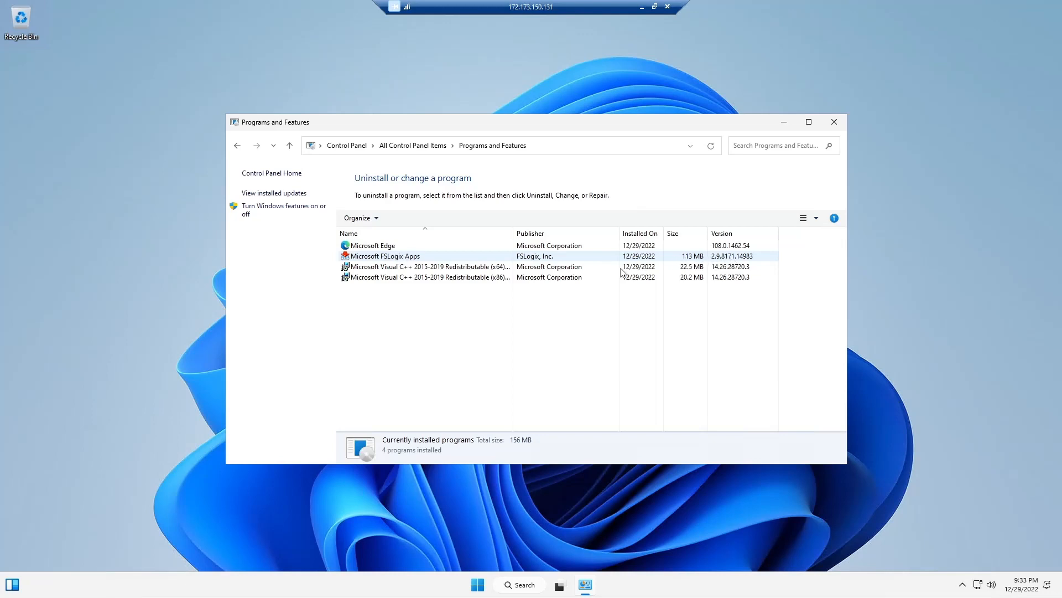
Open an administrator terminal on the VM and paste the copied image setup script to run it in PowerShell.
right_click(478, 585)
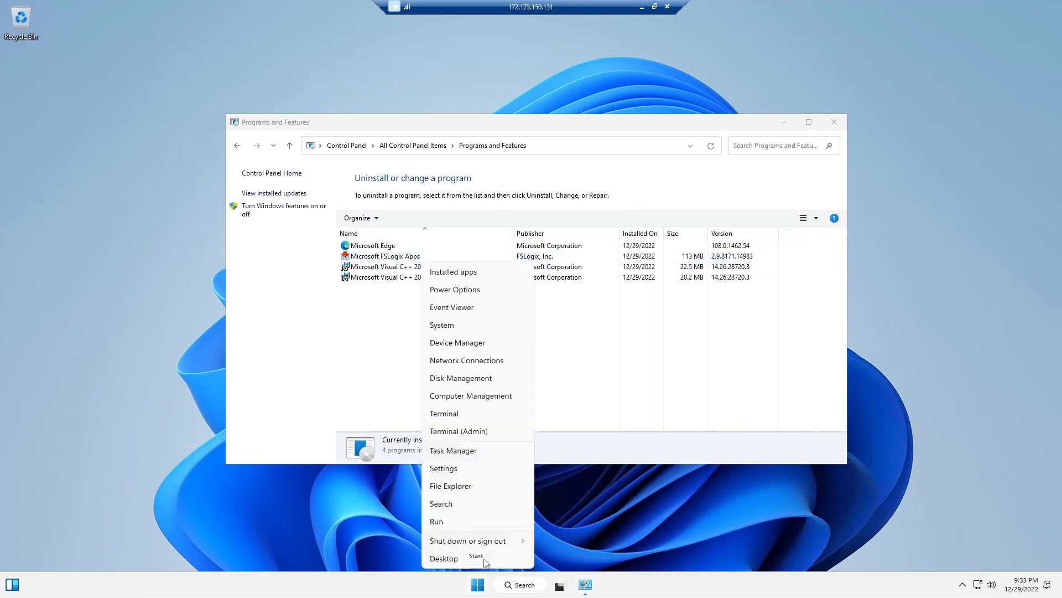
left_click(479, 432)
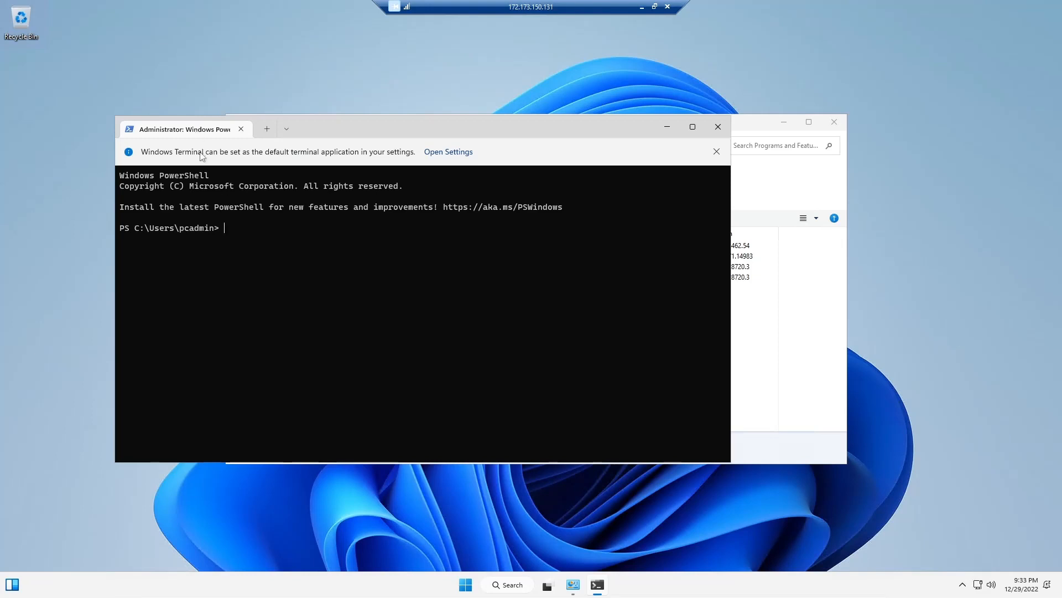
right_click(256, 244)
left_click(343, 371)
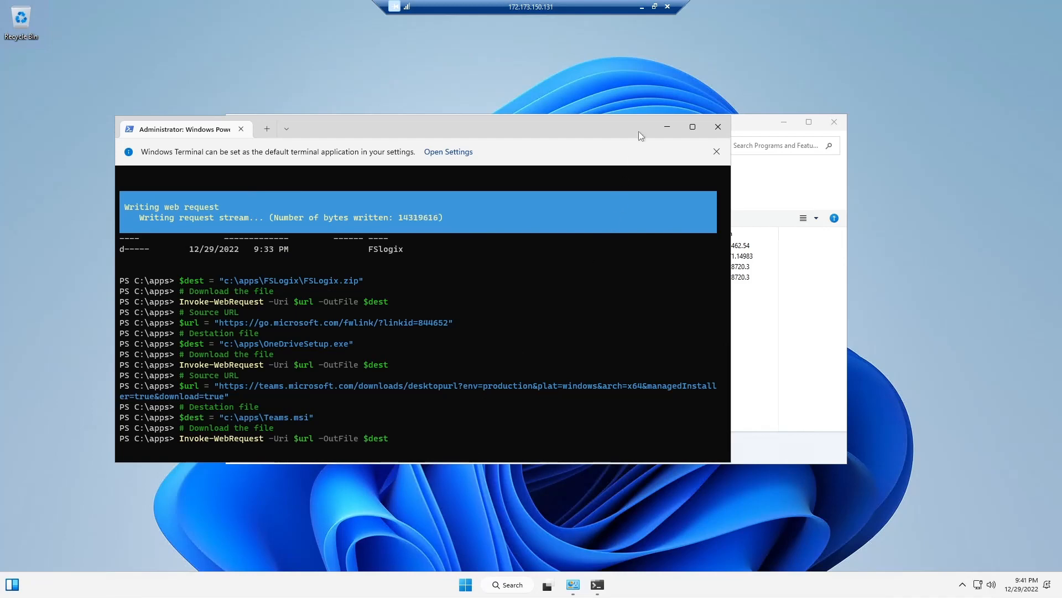
Switch back to the raw script and examine the <your-AzureAdTenantId> placeholder in the OneDrive KFMSilentOptIn registry command.
left_click(642, 6)
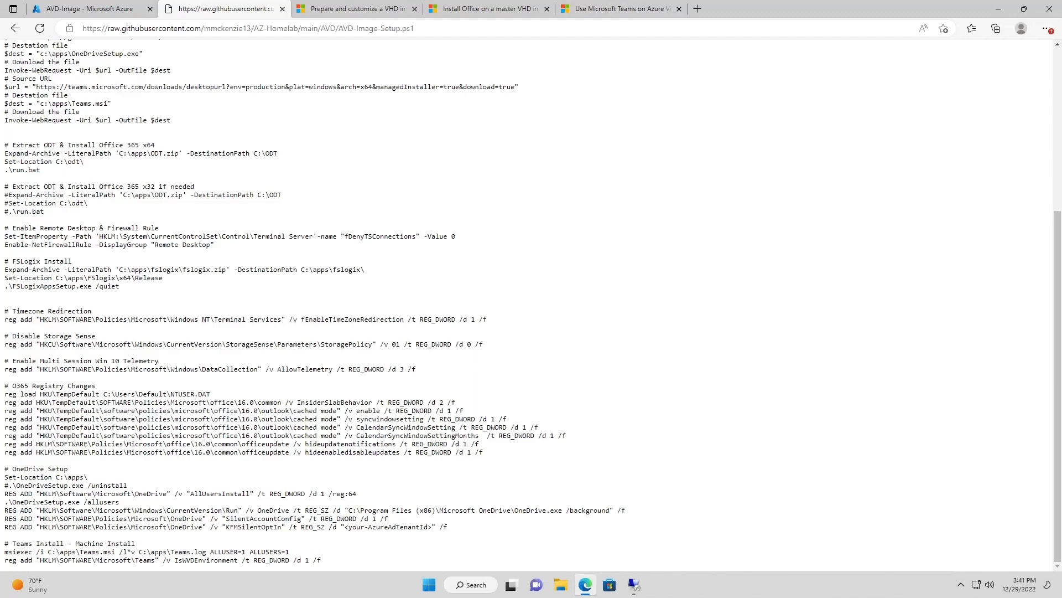
left_click_drag(344, 526, 428, 526)
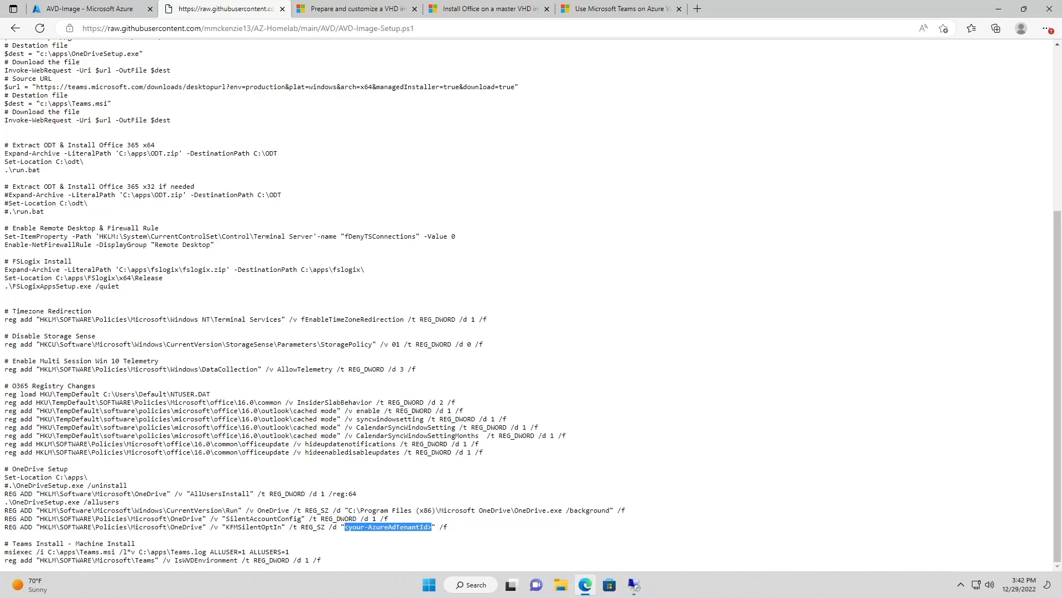
left_click(354, 536)
left_click_drag(347, 526, 432, 530)
left_click(437, 540)
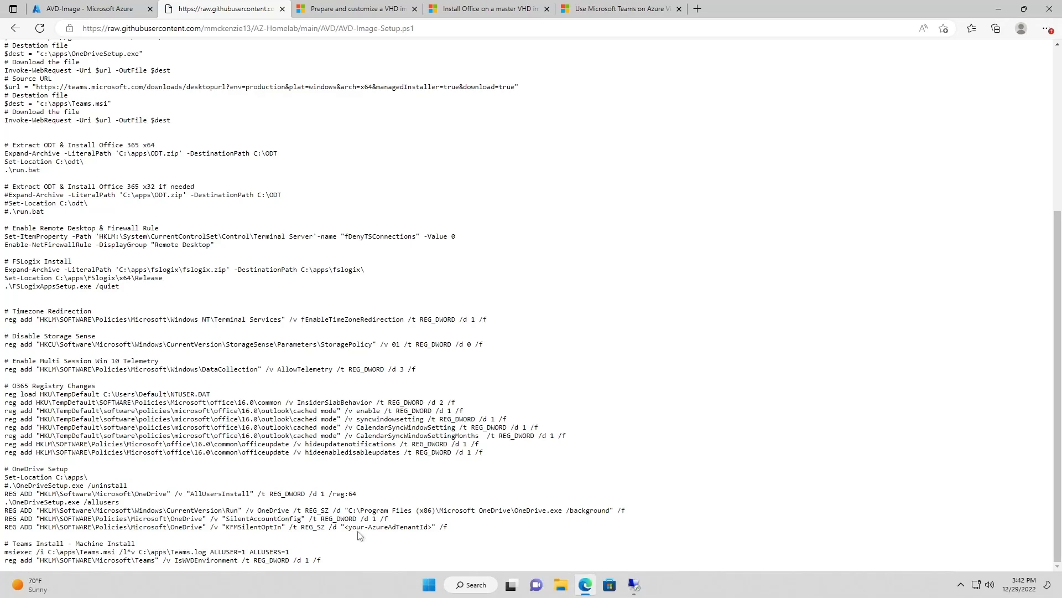
left_click_drag(344, 526, 433, 527)
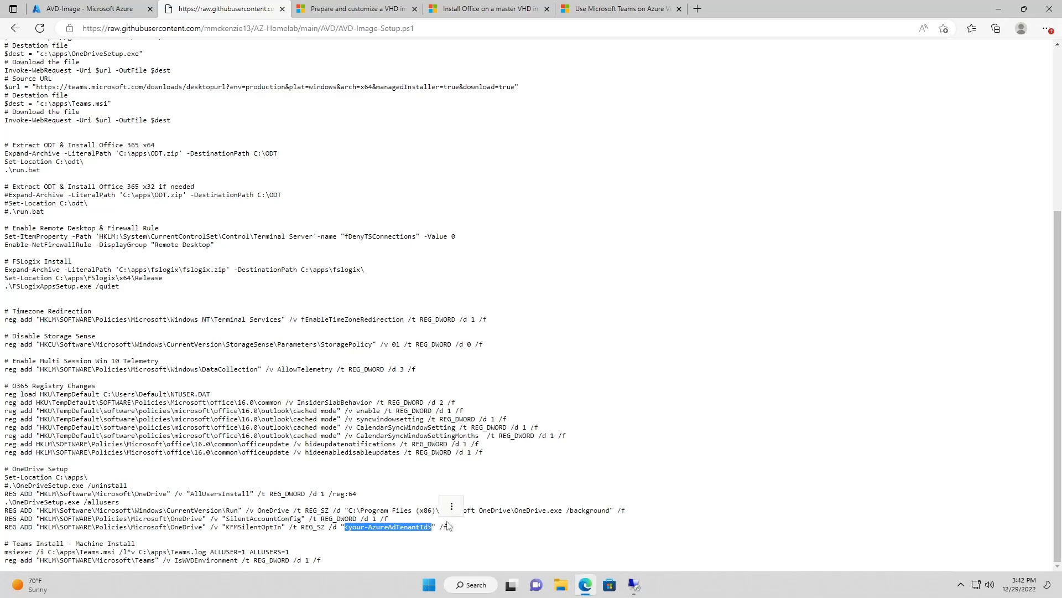
left_click(455, 524)
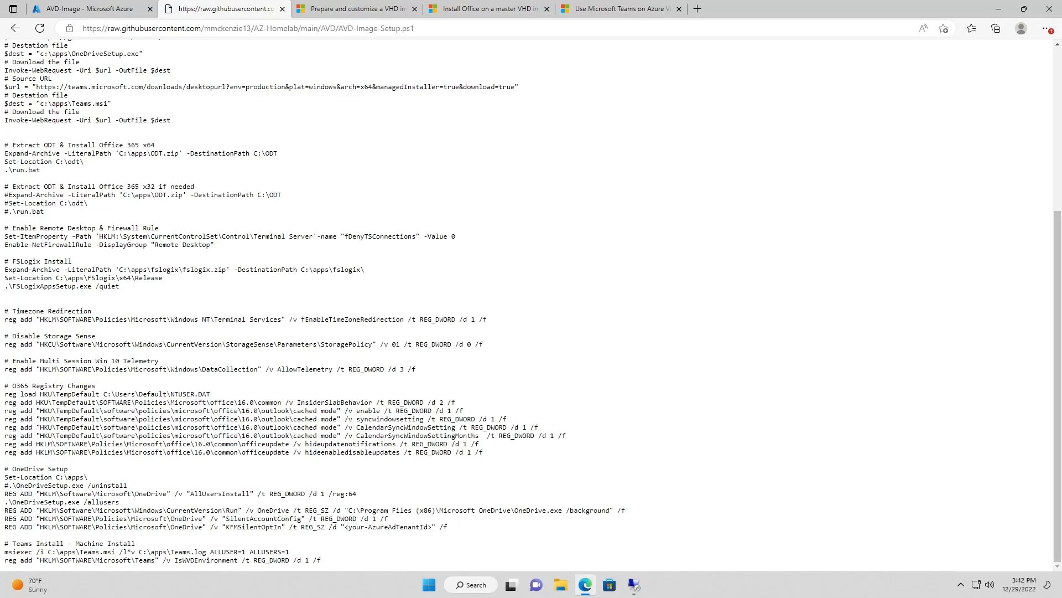
Return to the VM's remote session and review the installed programs list and the Start menu's apps.
left_click(634, 585)
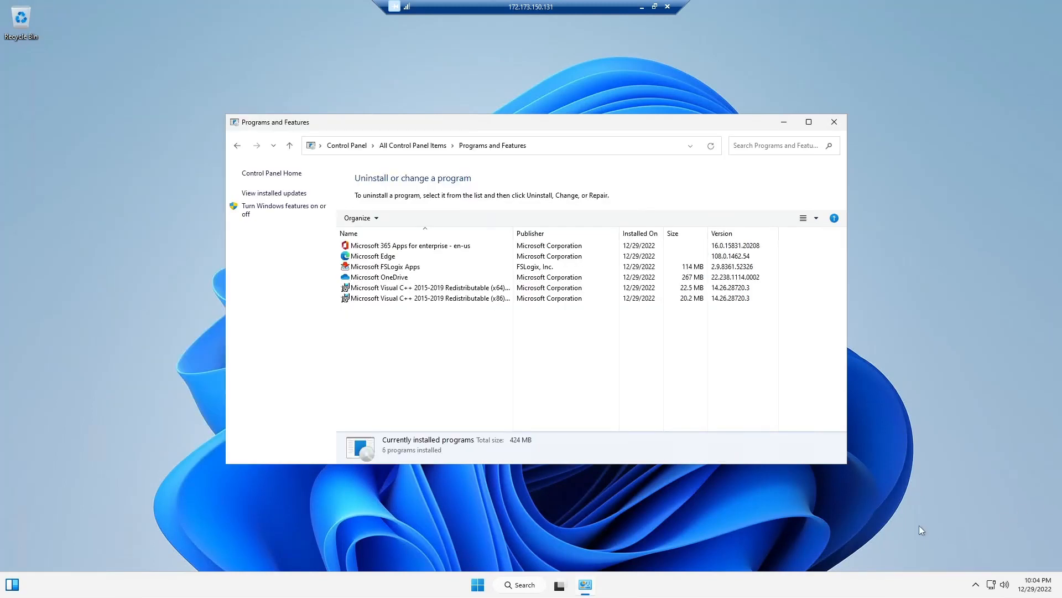
left_click(838, 516)
left_click(476, 587)
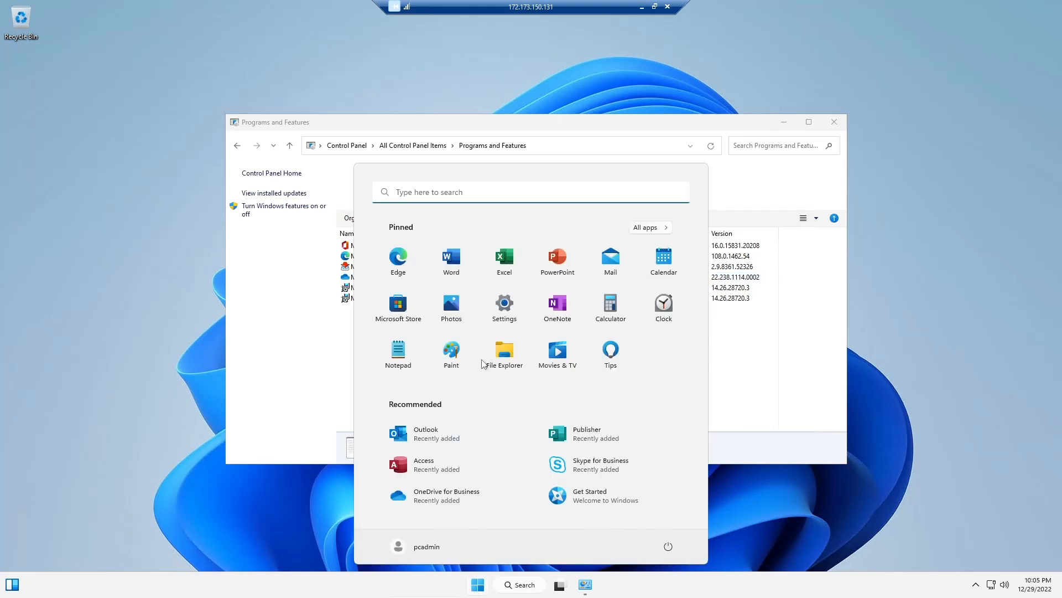
Launch Microsoft Edge on the VM and complete its first-run setup without signing in or syncing data.
left_click(396, 259)
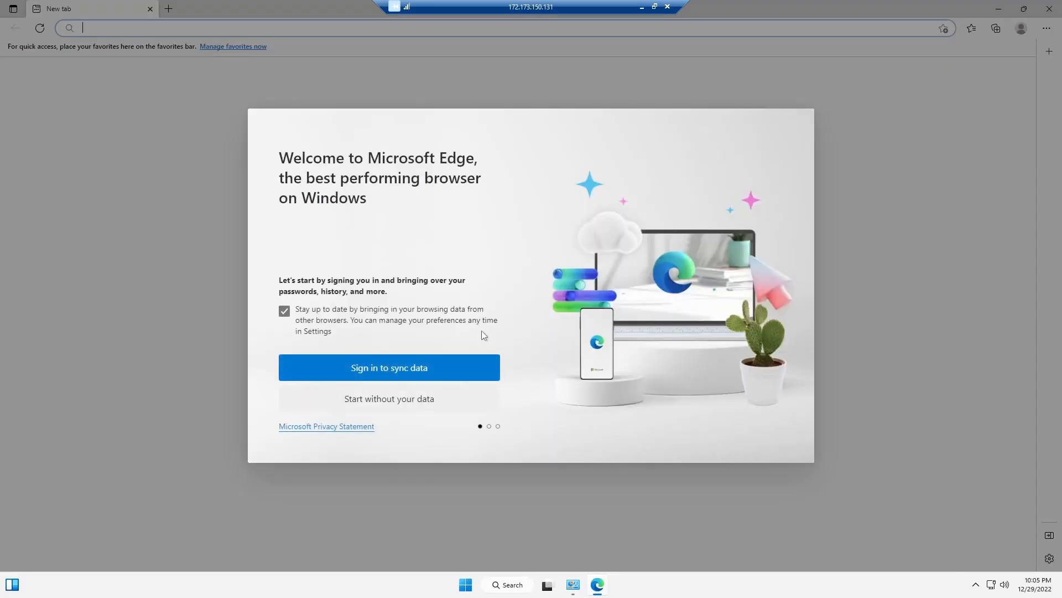
left_click(431, 404)
left_click(432, 406)
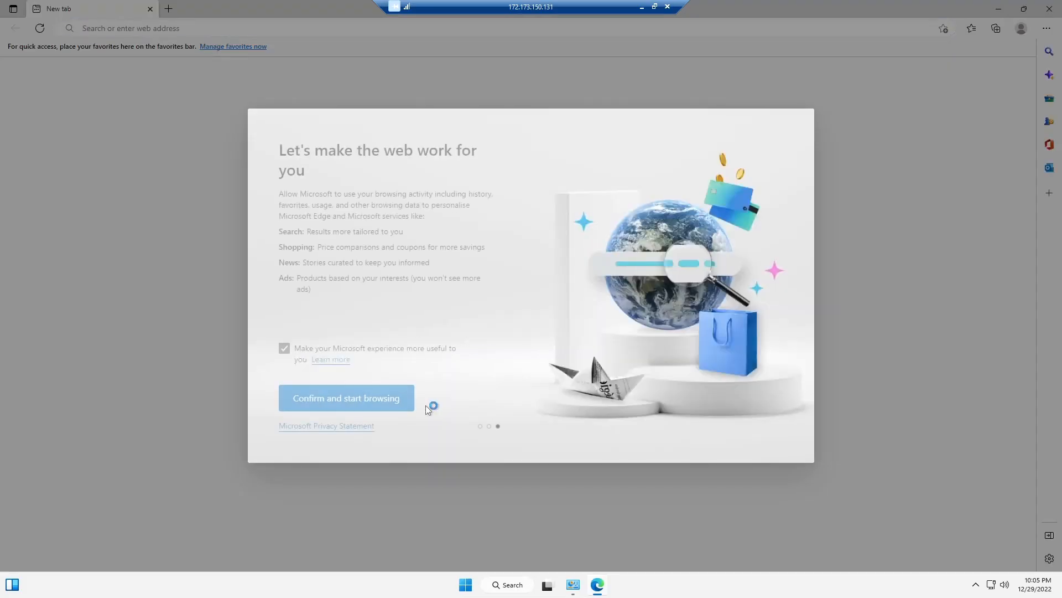
left_click(397, 411)
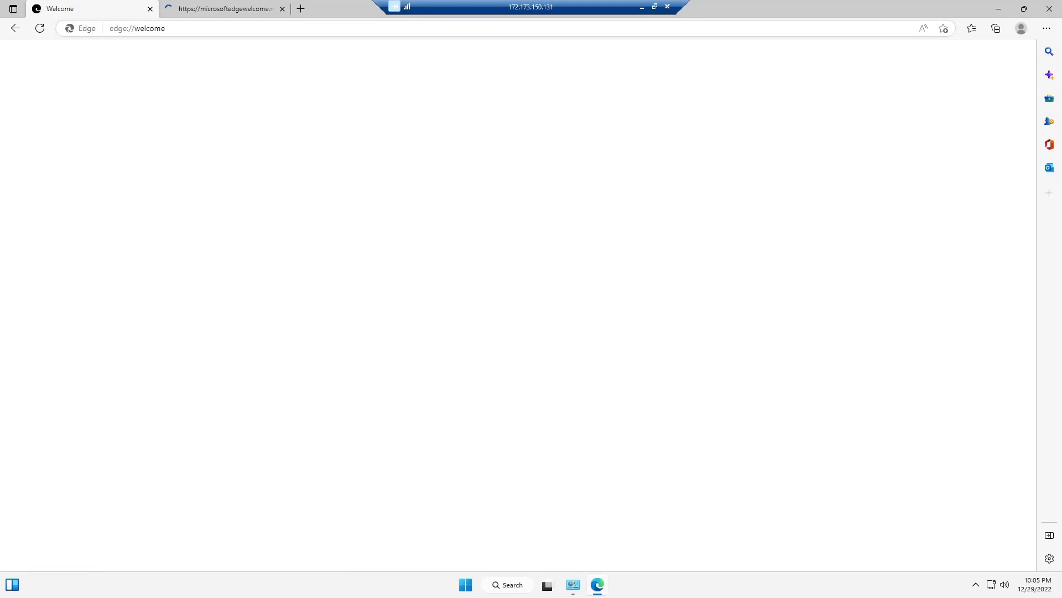
Go to google.com, search for "google chrome" and open the Chrome download page.
type("google.com")
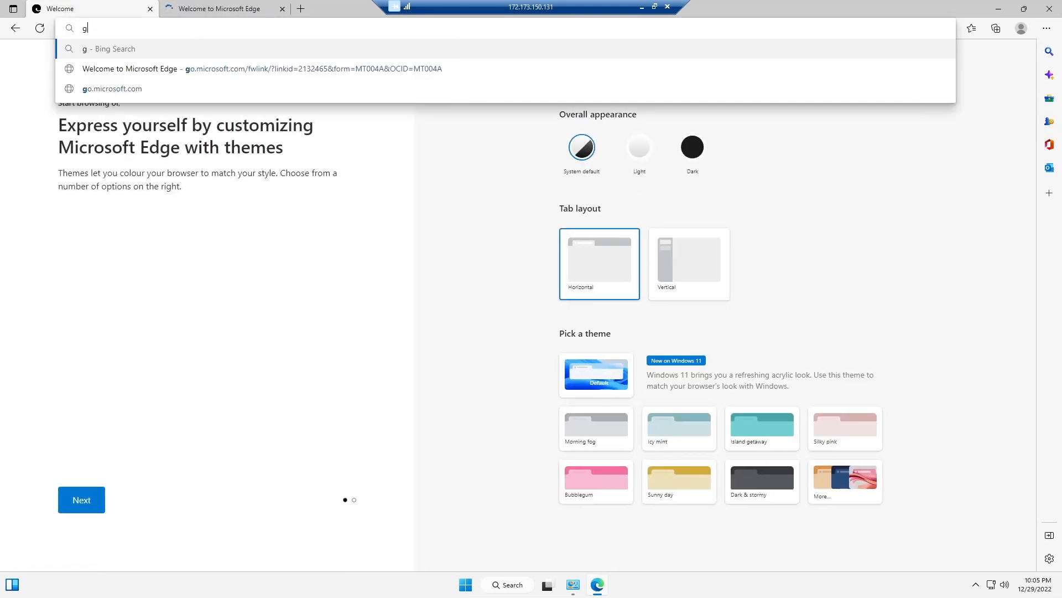
key("Return")
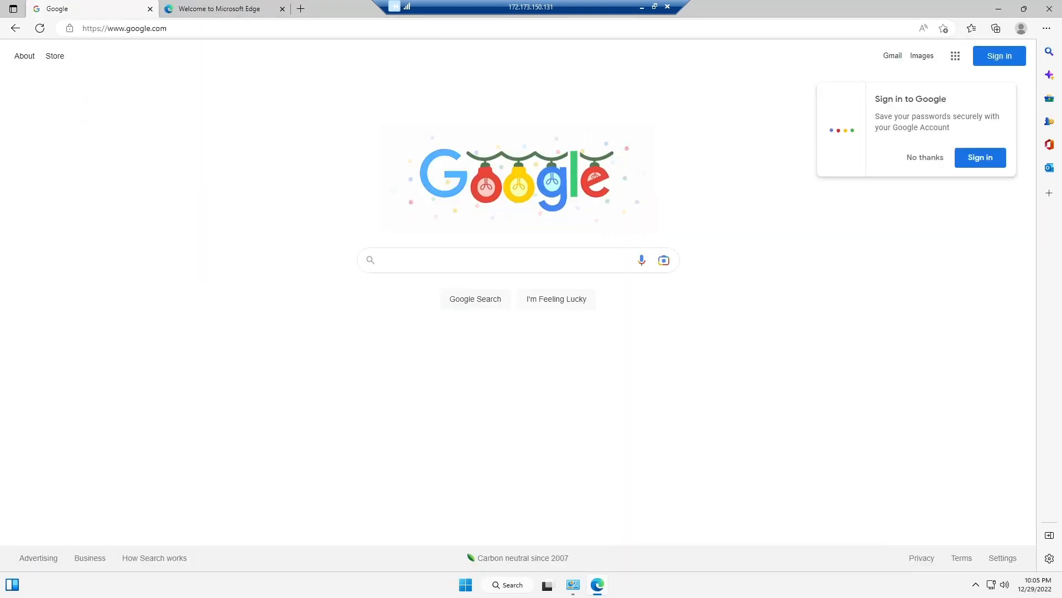
type("google chrome")
key("Return")
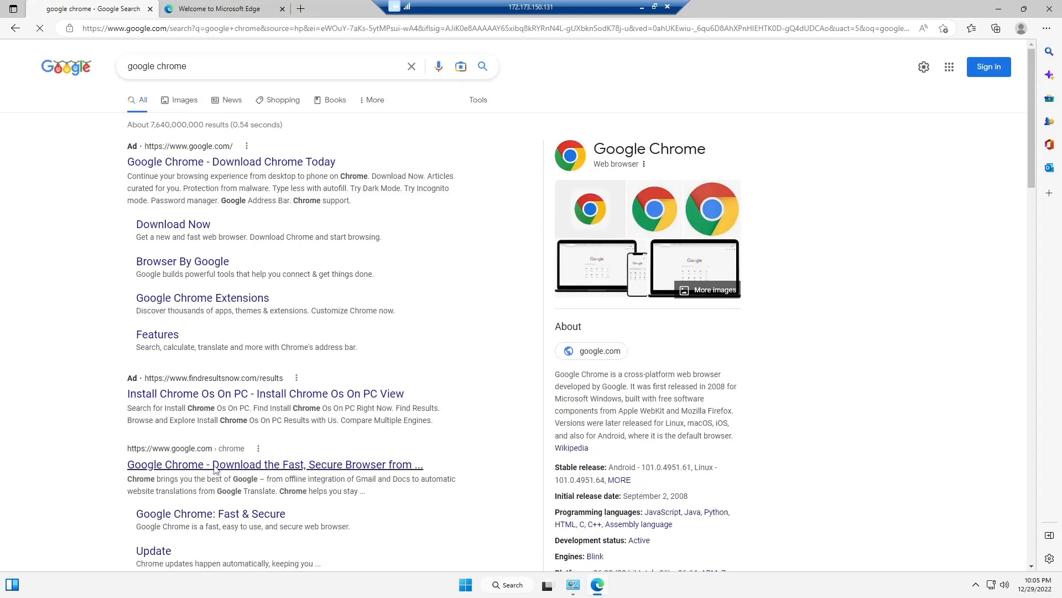
left_click(216, 467)
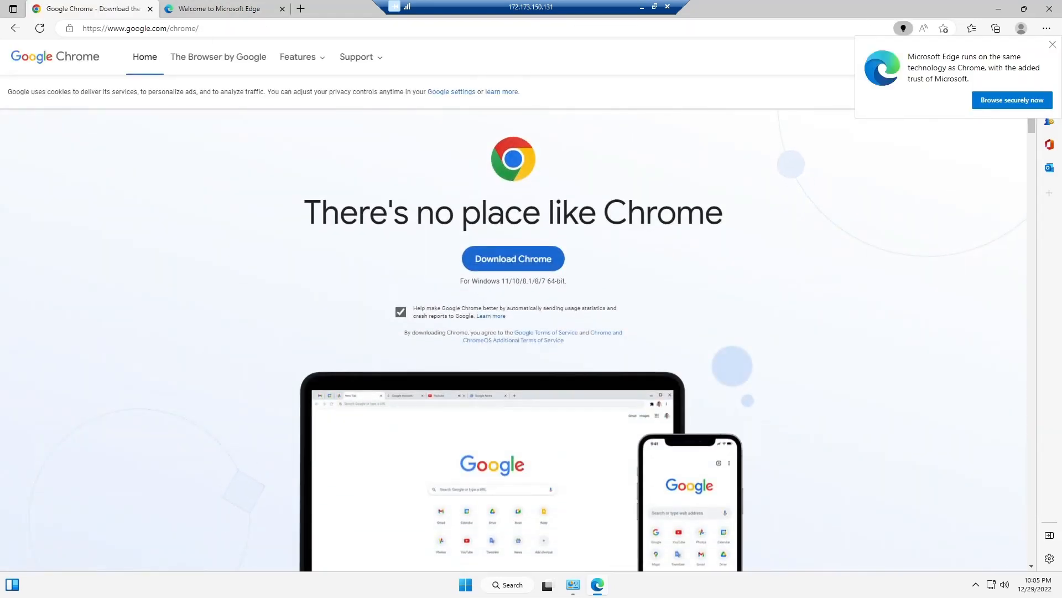
Download Chrome with usage statistics and crash reporting turned off, and run the downloaded ChromeSetup.exe.
left_click(422, 316)
left_click(500, 262)
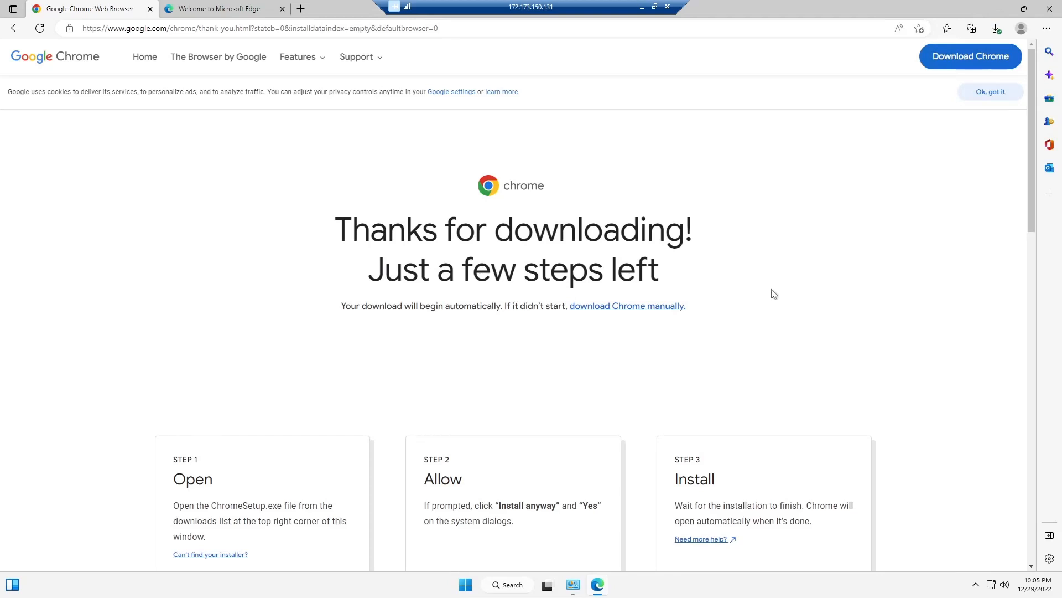
left_click(996, 29)
left_click(850, 80)
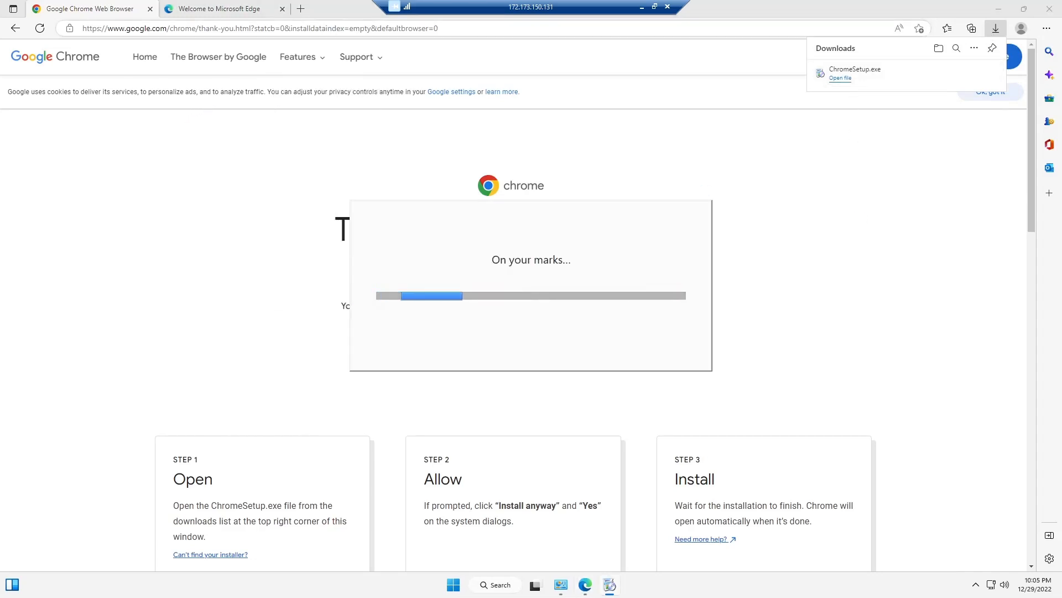
Search the web for "notepad++" and download the 64-bit x64 installer of Notepad++ v8.4.8 from its official site.
left_click(329, 28)
type("notepad++")
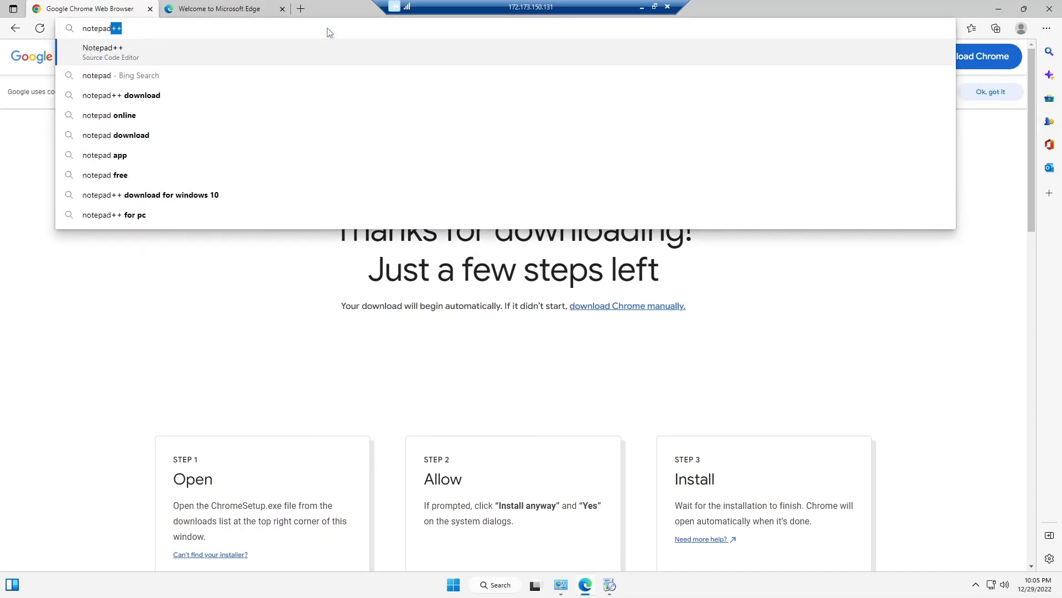
key("Return")
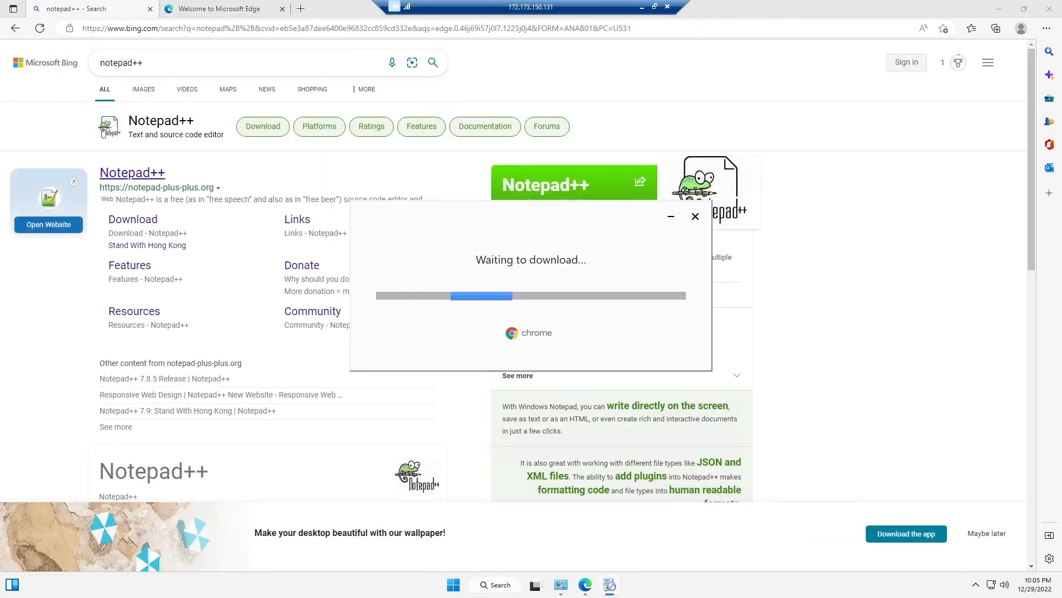
left_click(151, 176)
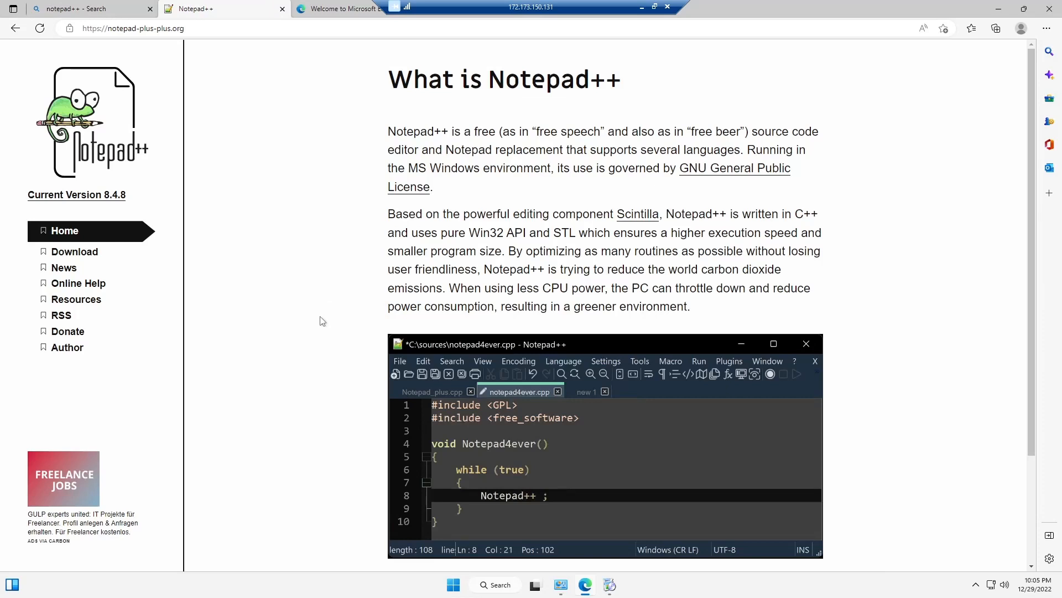
left_click(92, 257)
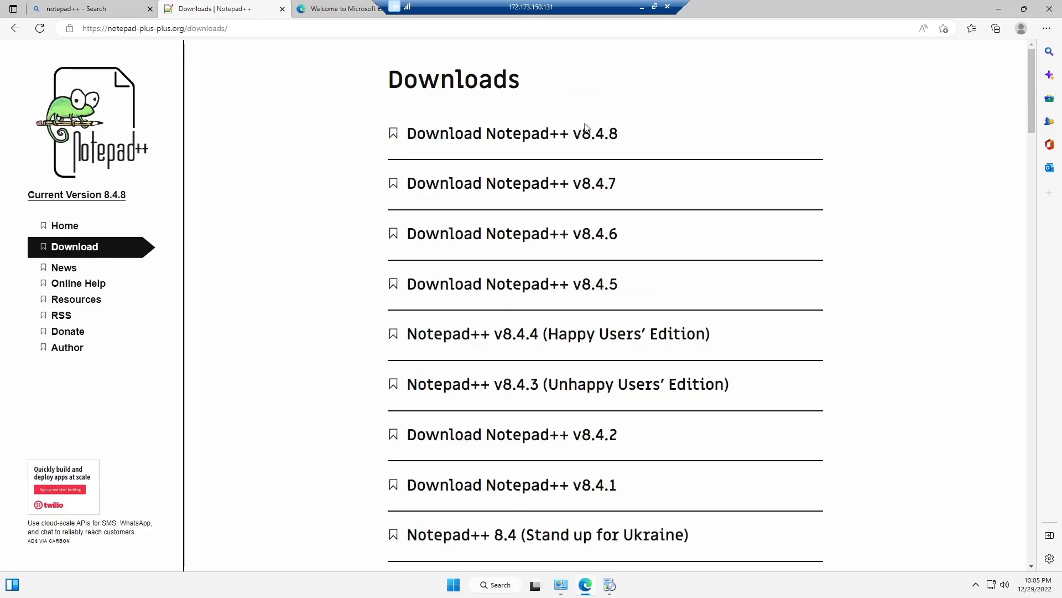
left_click(586, 132)
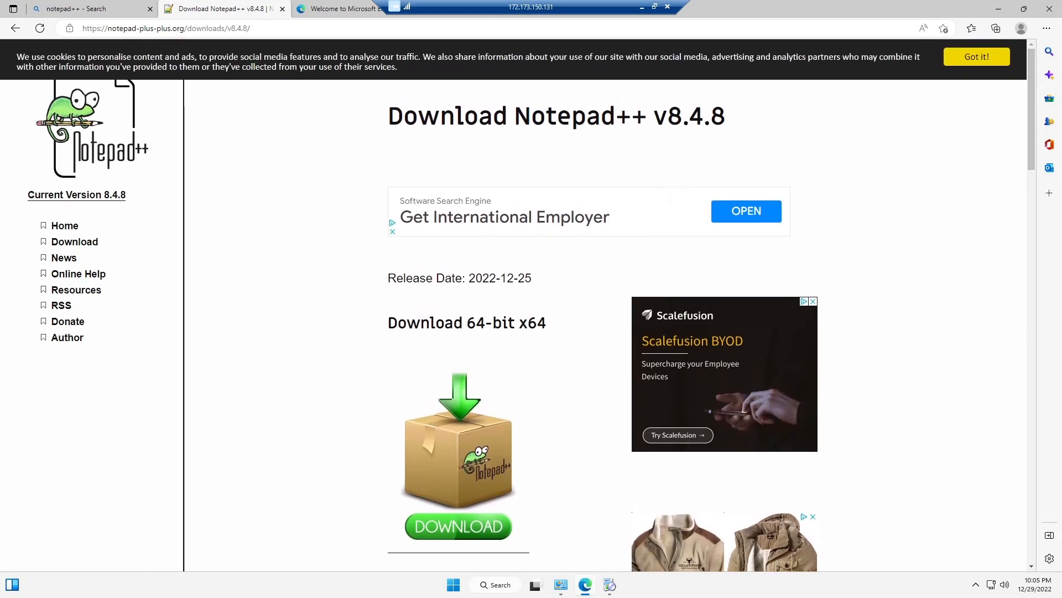
scroll(487, 398, "down", 3)
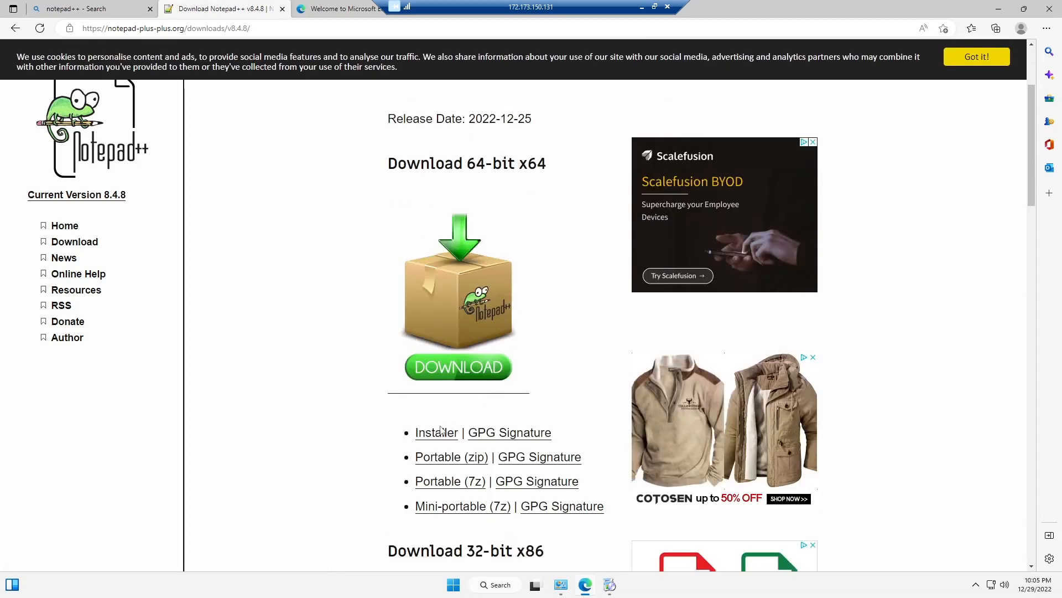
left_click(437, 433)
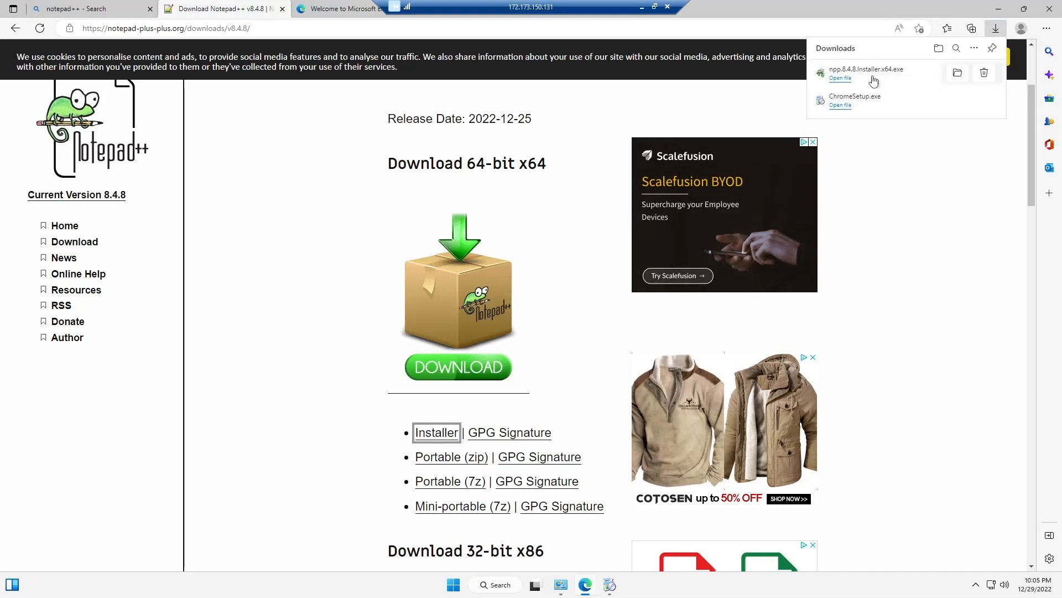
Run the Notepad++ installer, accept the license, install with the default folder and components, and finish without launching Notepad++.
left_click(839, 79)
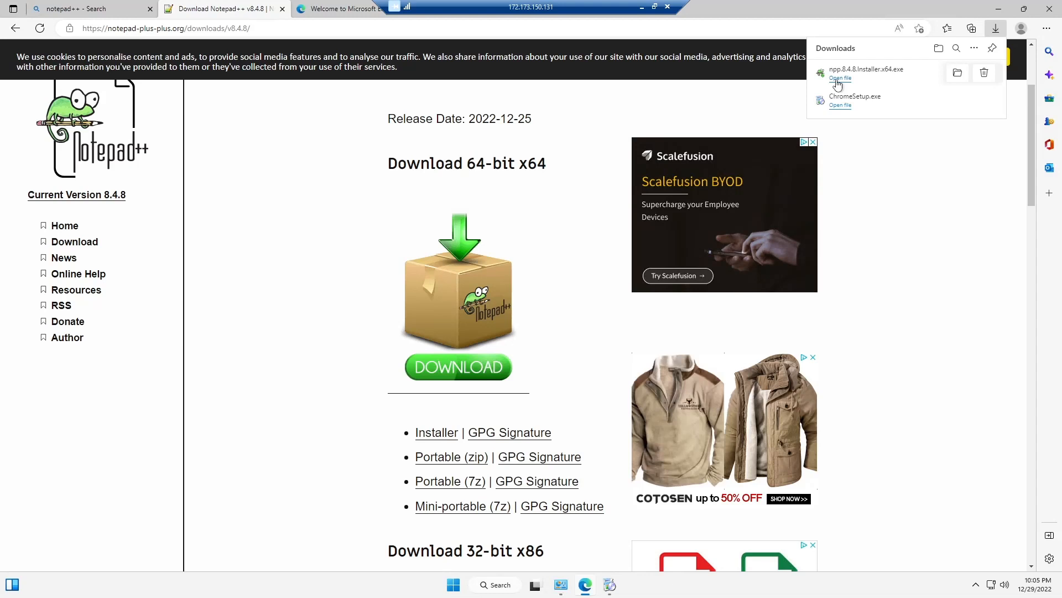
left_click(534, 312)
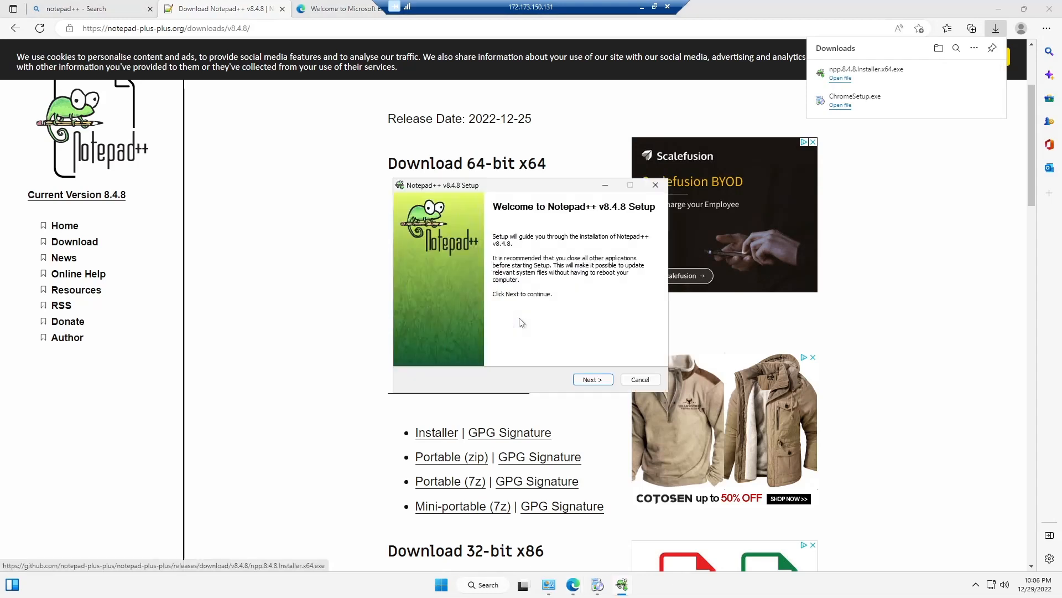
left_click(592, 380)
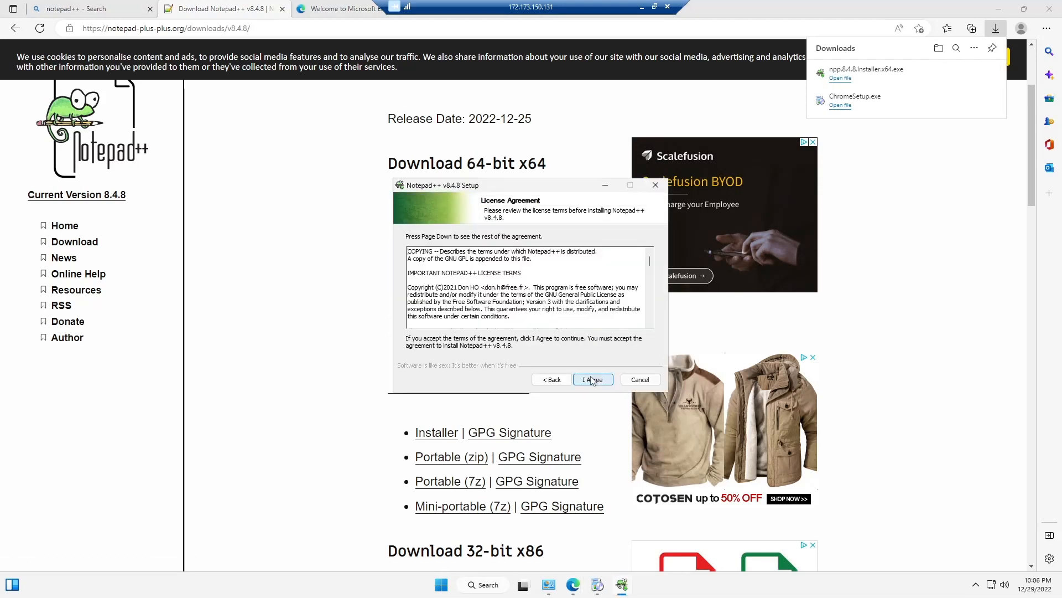
left_click(592, 380)
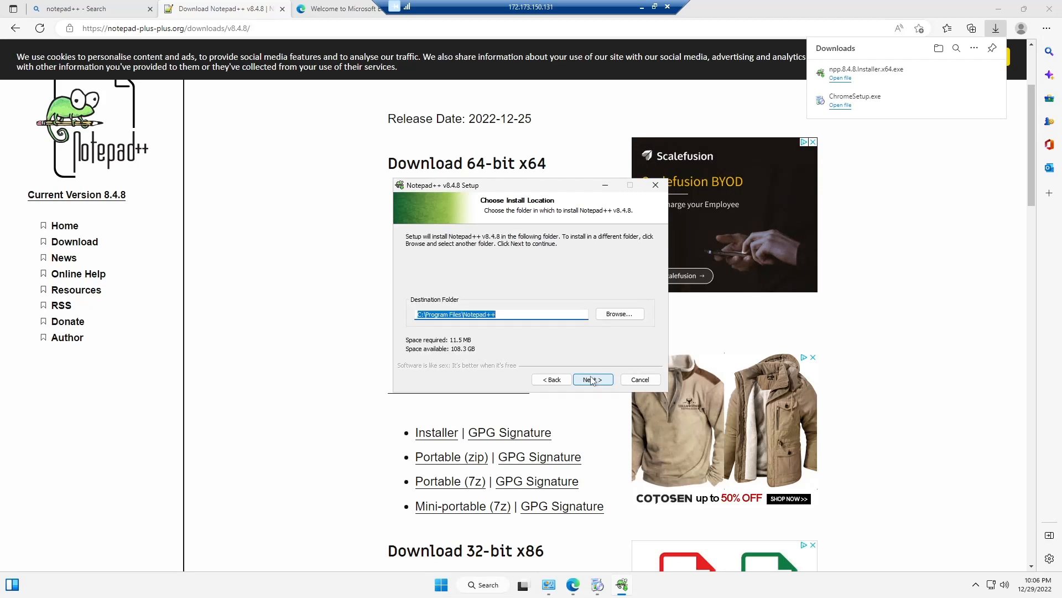
left_click(591, 380)
left_click(591, 379)
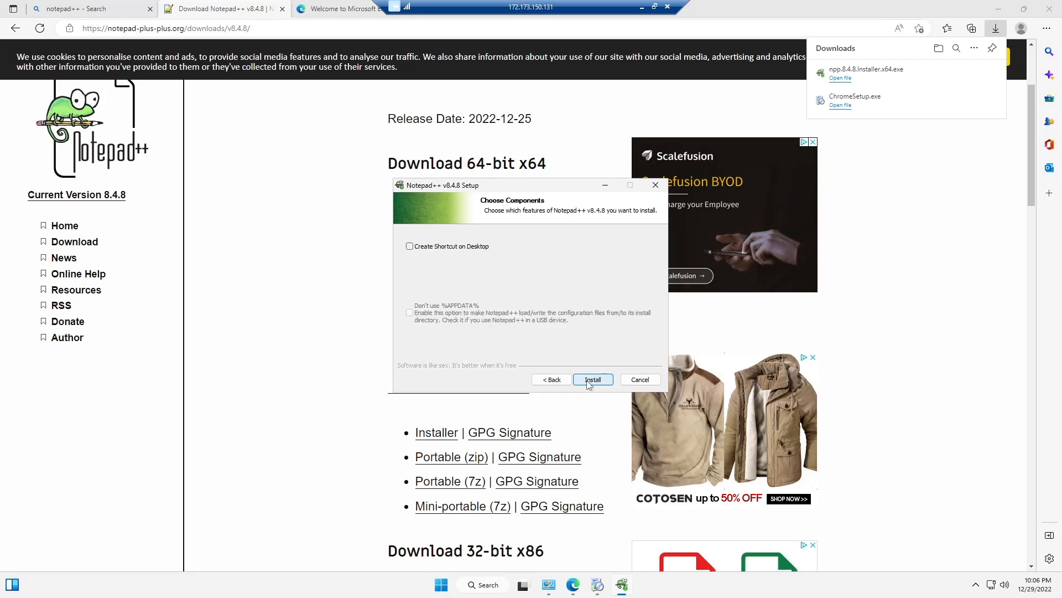
left_click(591, 379)
left_click(597, 586)
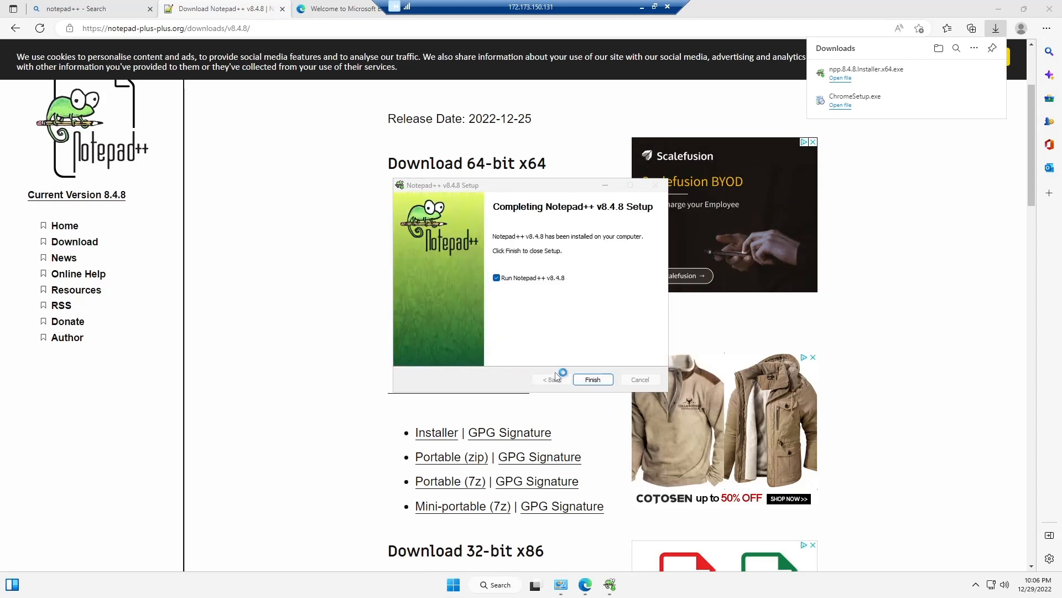
left_click(500, 278)
left_click(593, 379)
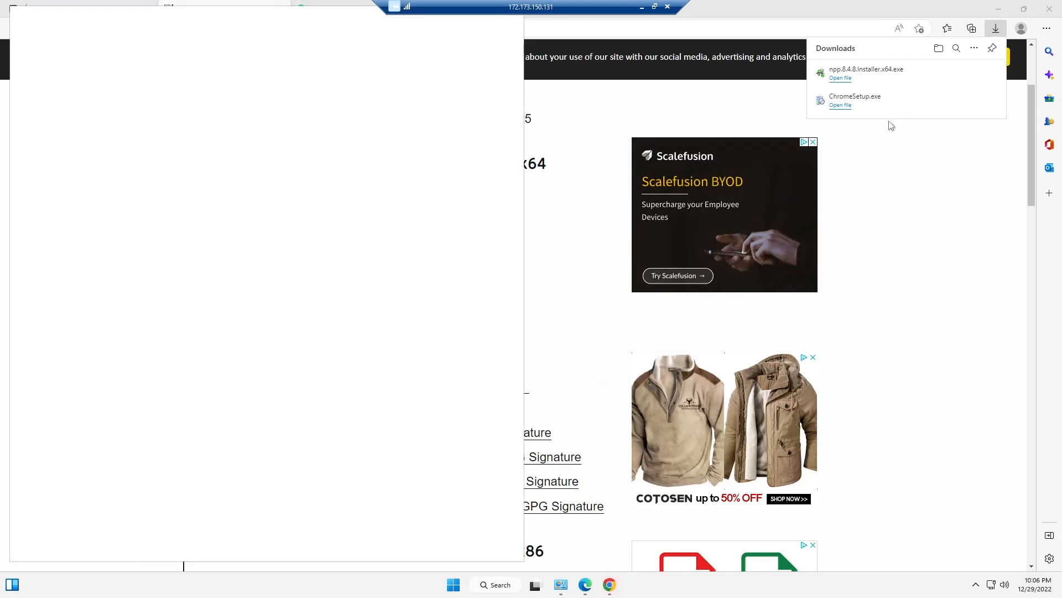
Close Edge, refresh the installed programs list to check the new applications, and close the remaining windows.
left_click(1047, 17)
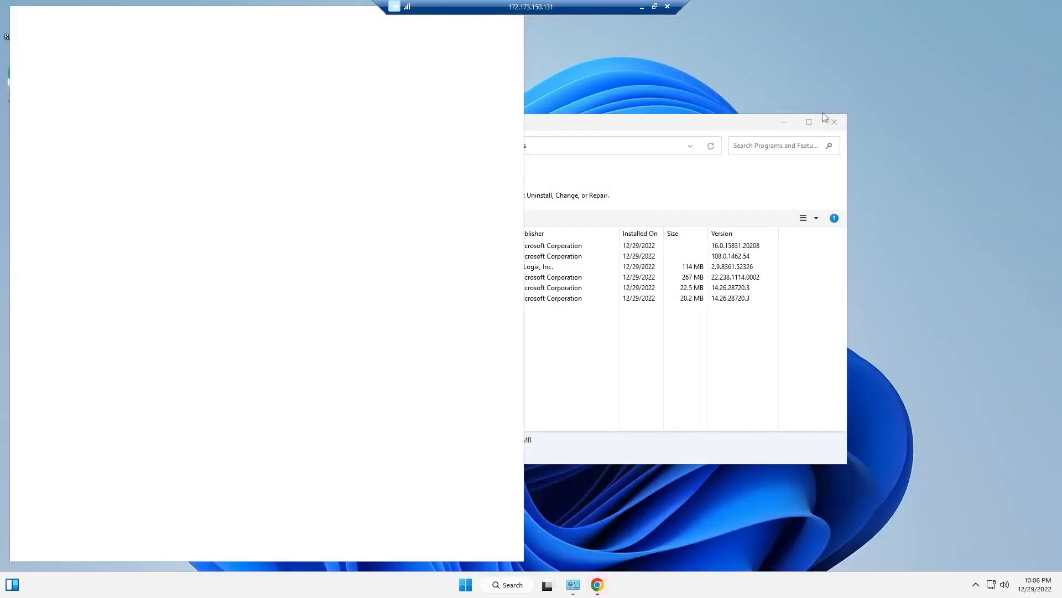
left_click(666, 129)
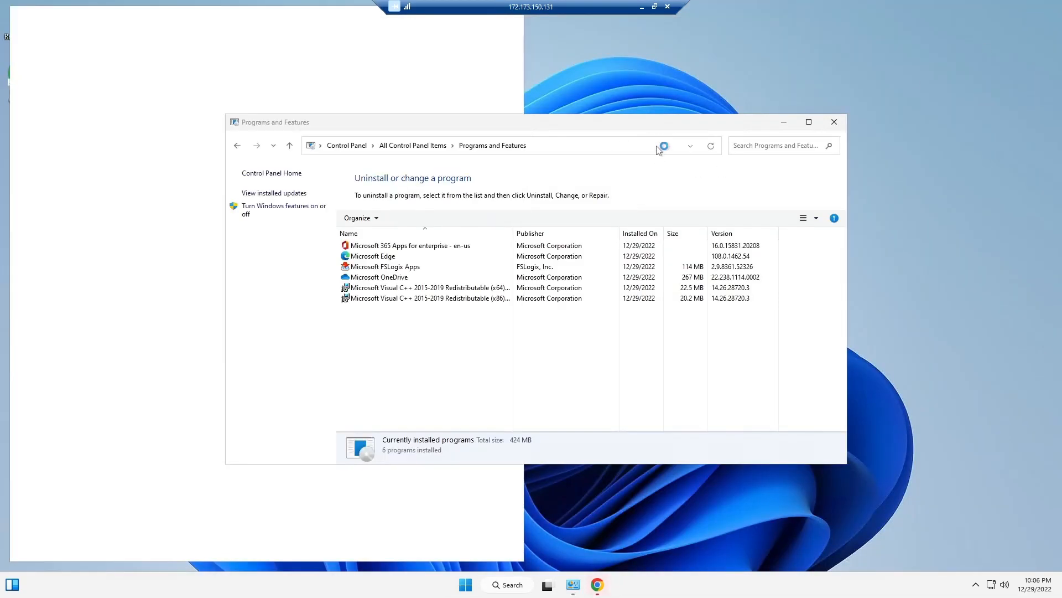
right_click(620, 342)
left_click(636, 384)
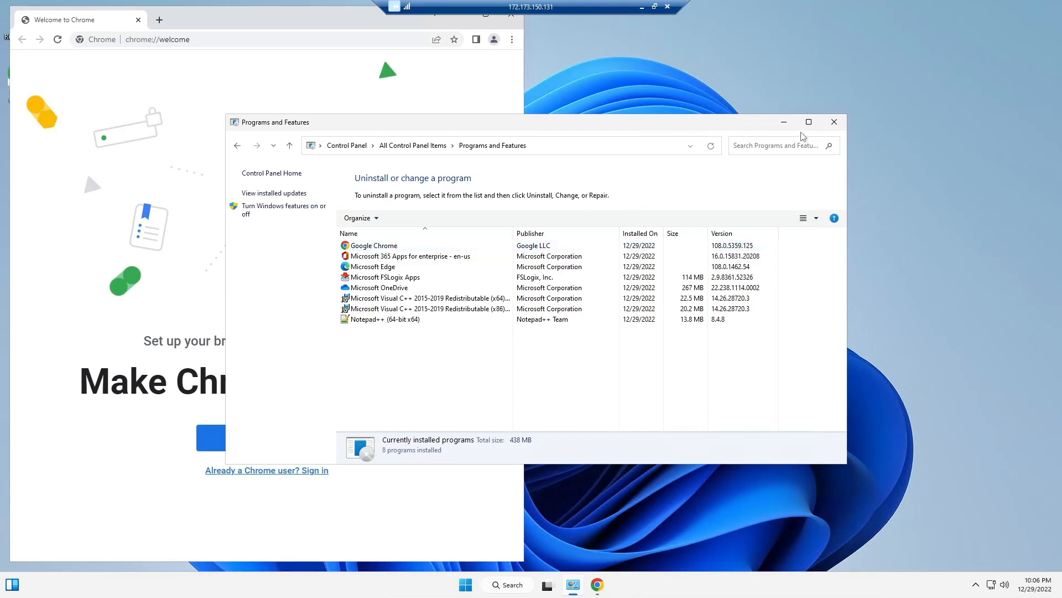
left_click(834, 122)
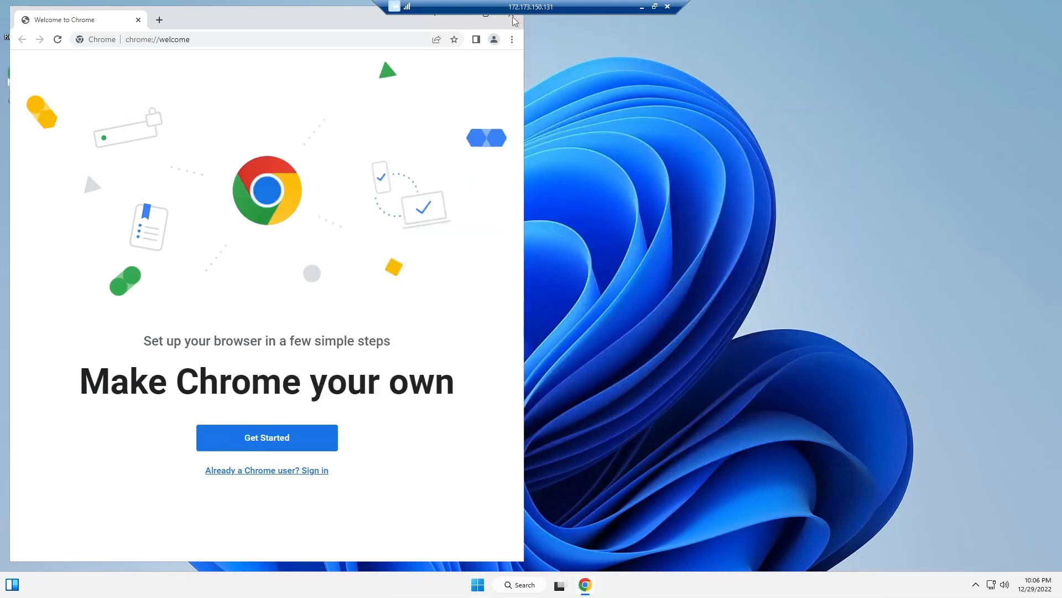
left_click(511, 17)
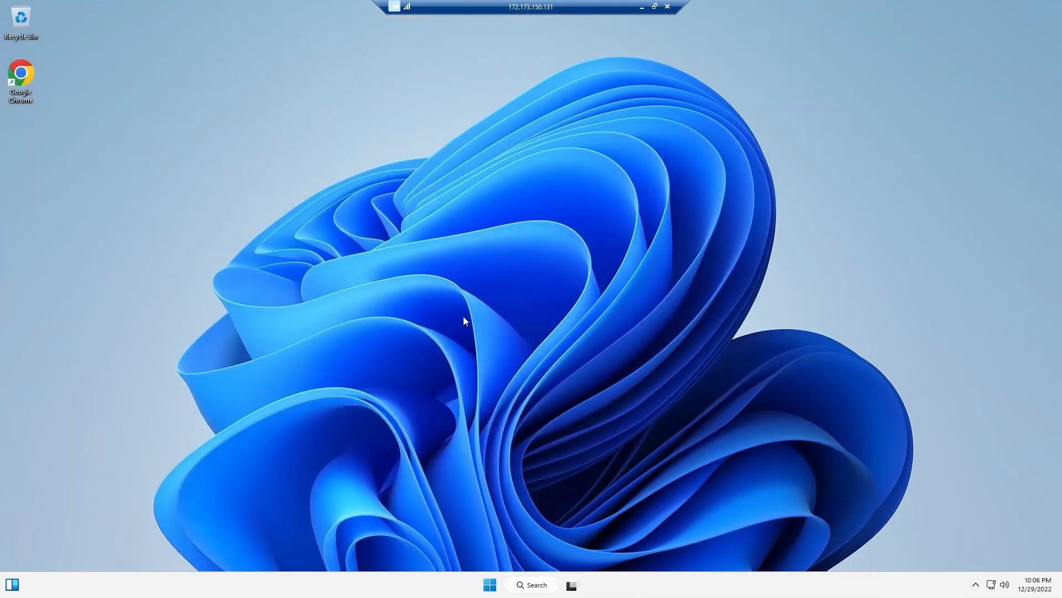
Open the C:\windows folder through the Run dialog and select its Panther folder.
right_click(489, 592)
left_click(466, 519)
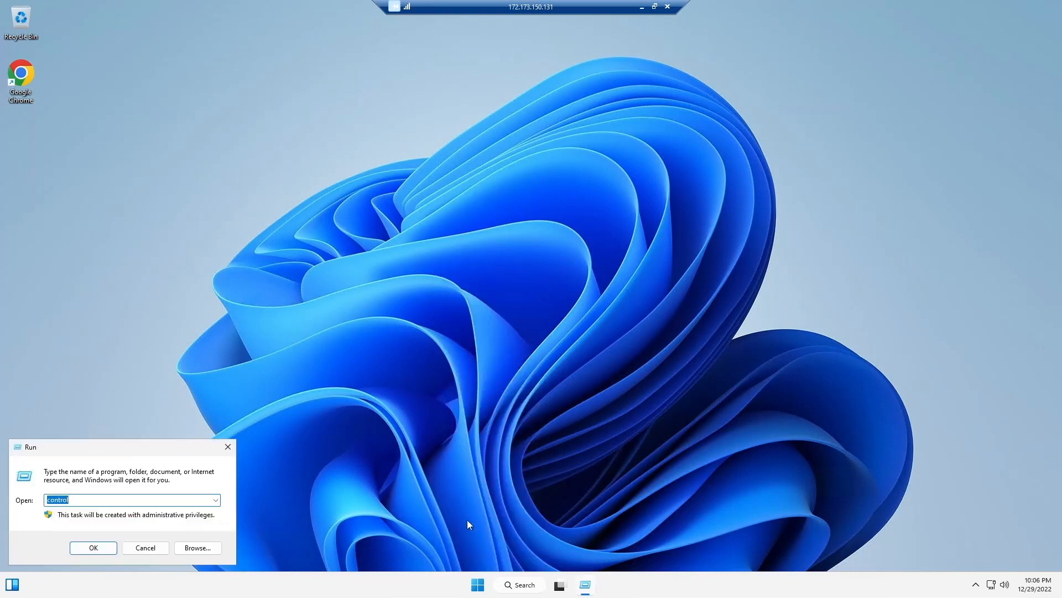
type("C:\\")
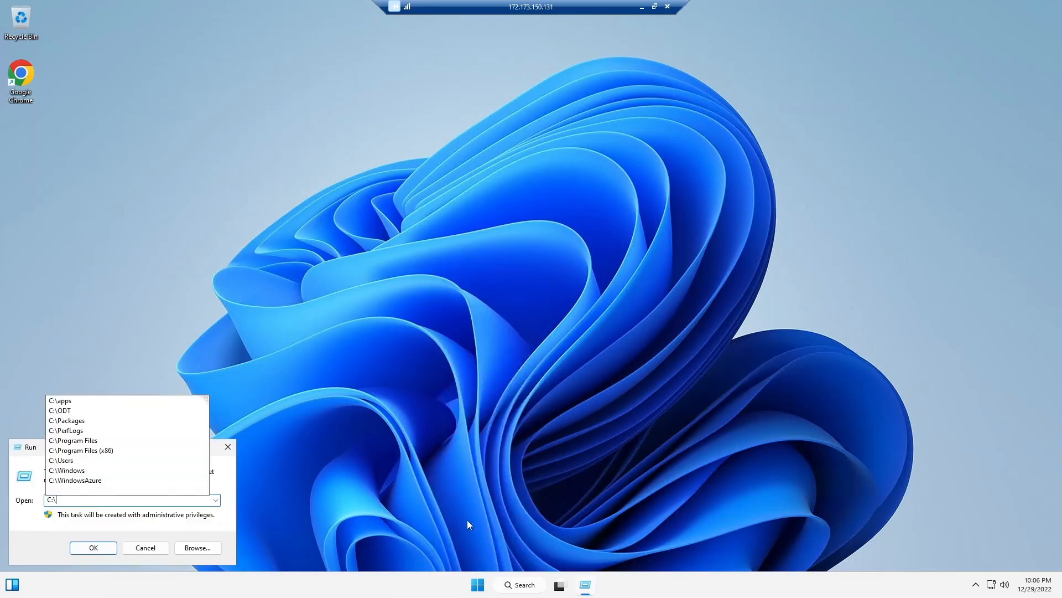
type("windows")
key("Return")
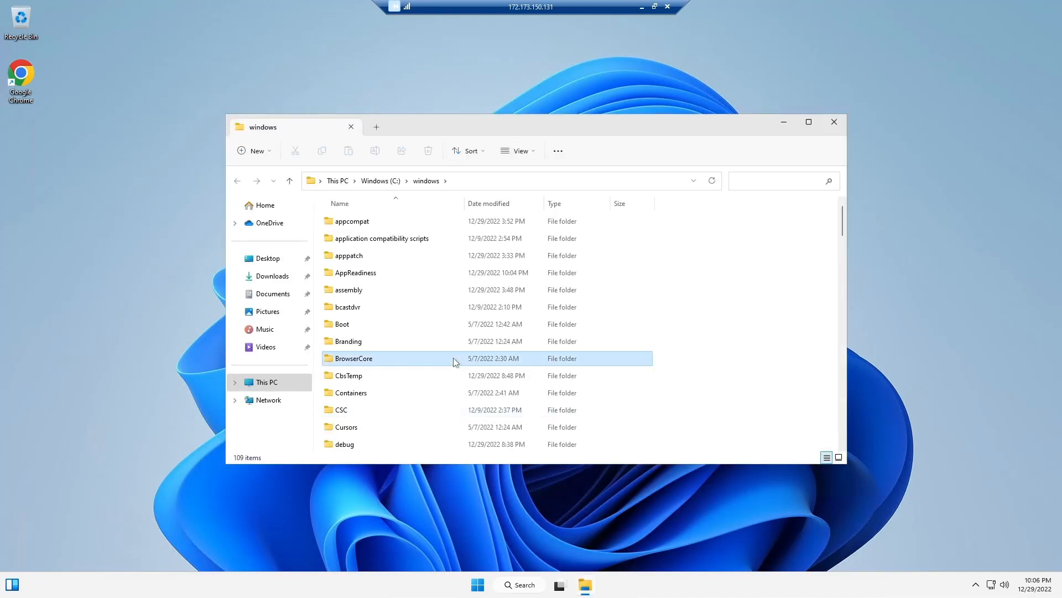
left_click(454, 357)
key("p")
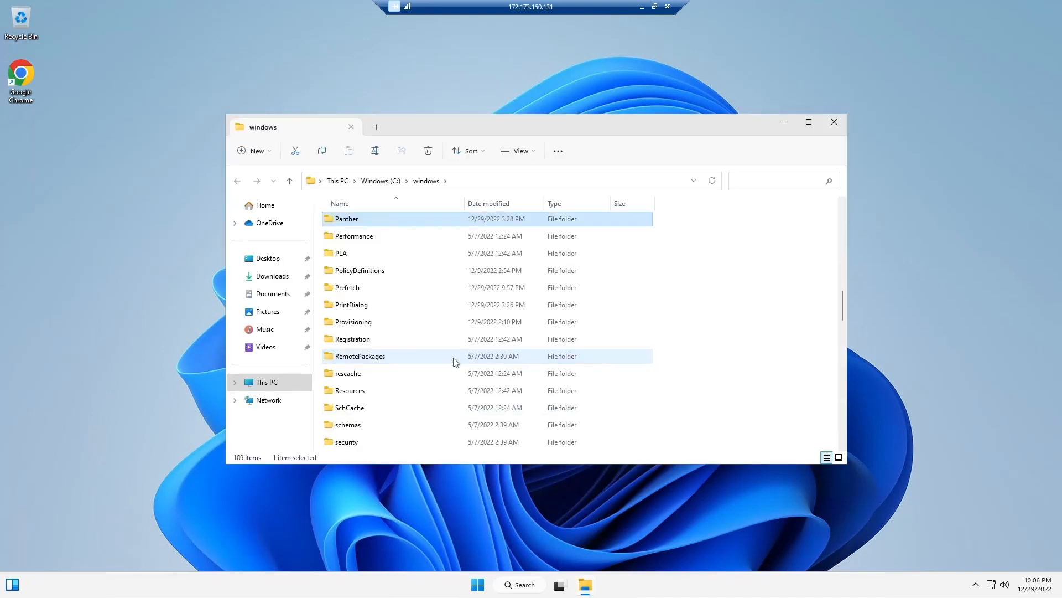
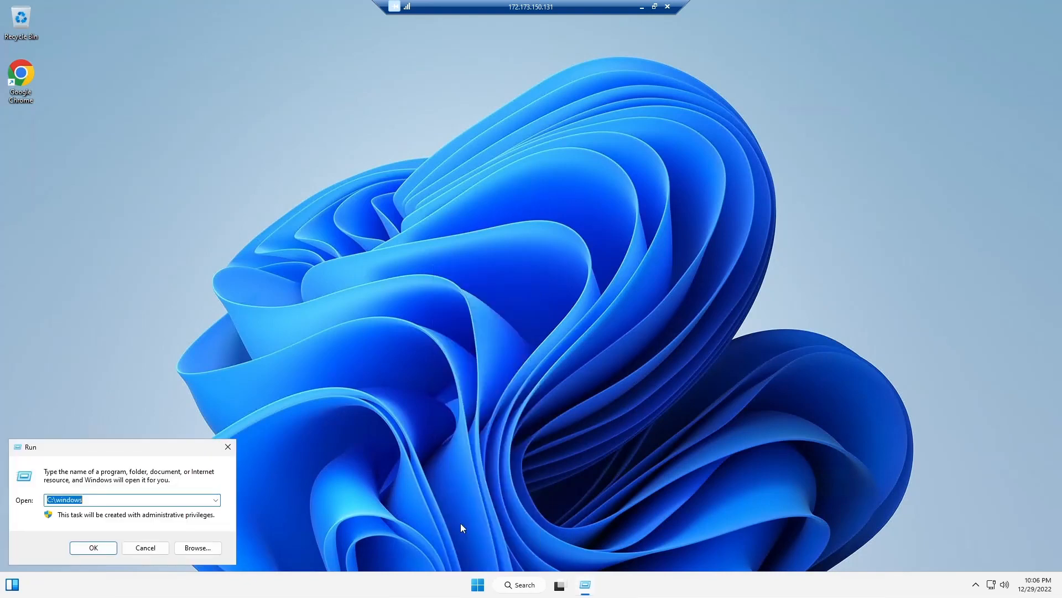
Open the sysprep folder and run Sysprep with Out-of-Box Experience, Generalize and the Shutdown option.
type("sysprep")
key("Return")
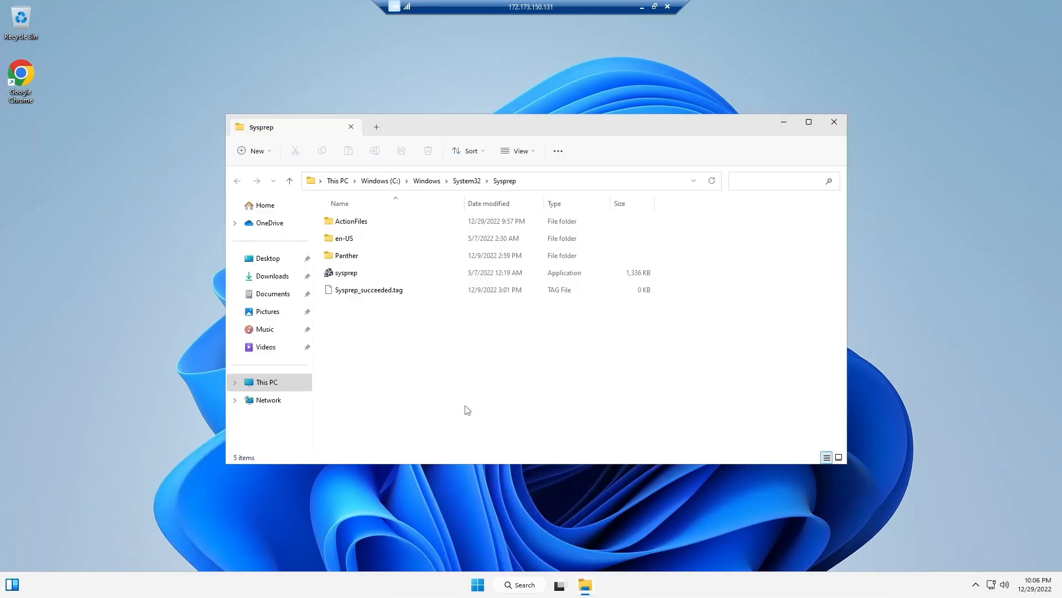
double_click(364, 274)
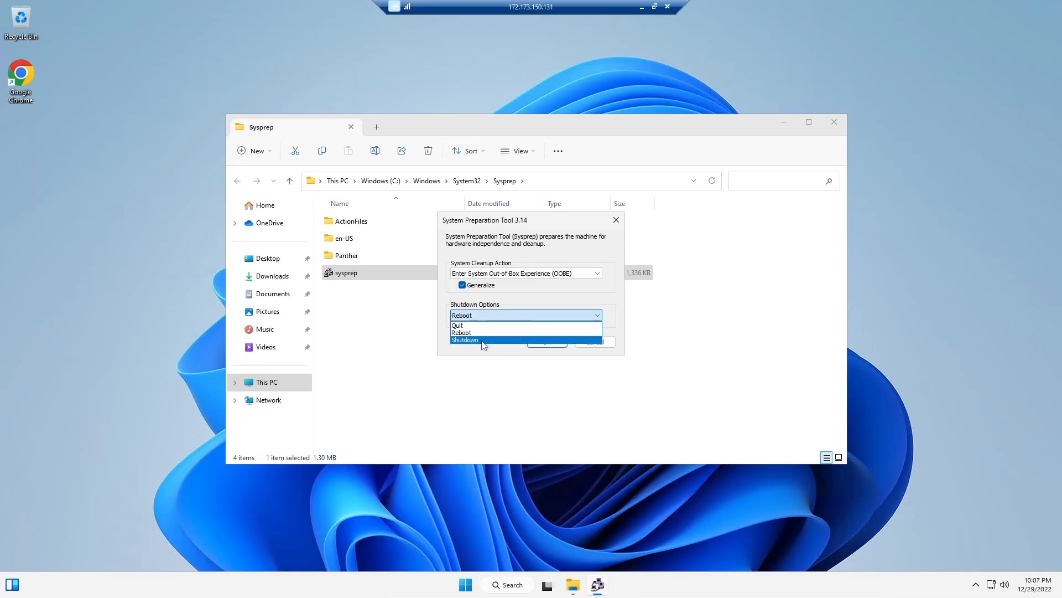
left_click(481, 340)
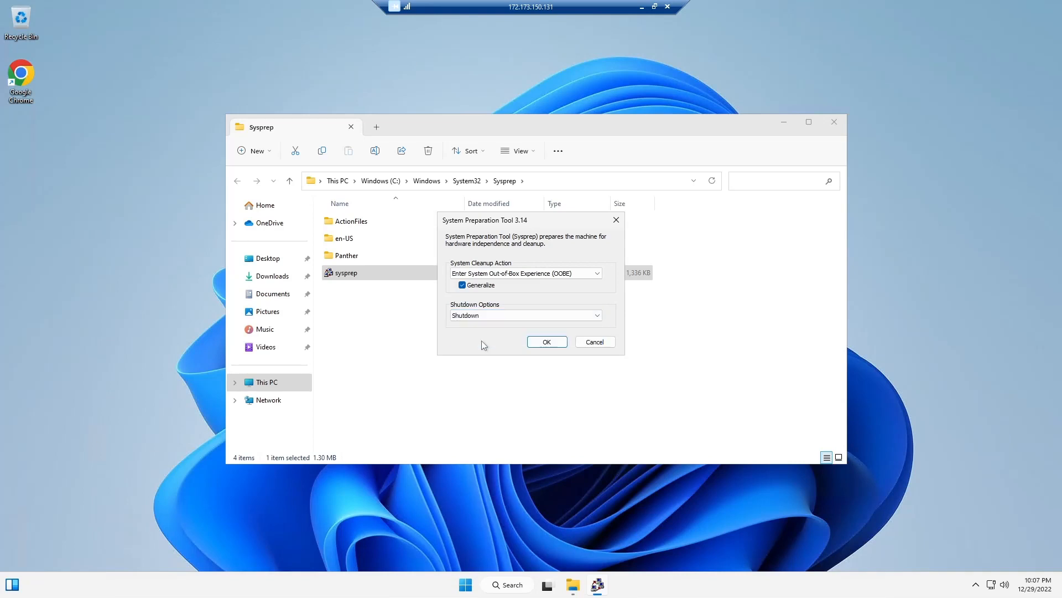
left_click(541, 343)
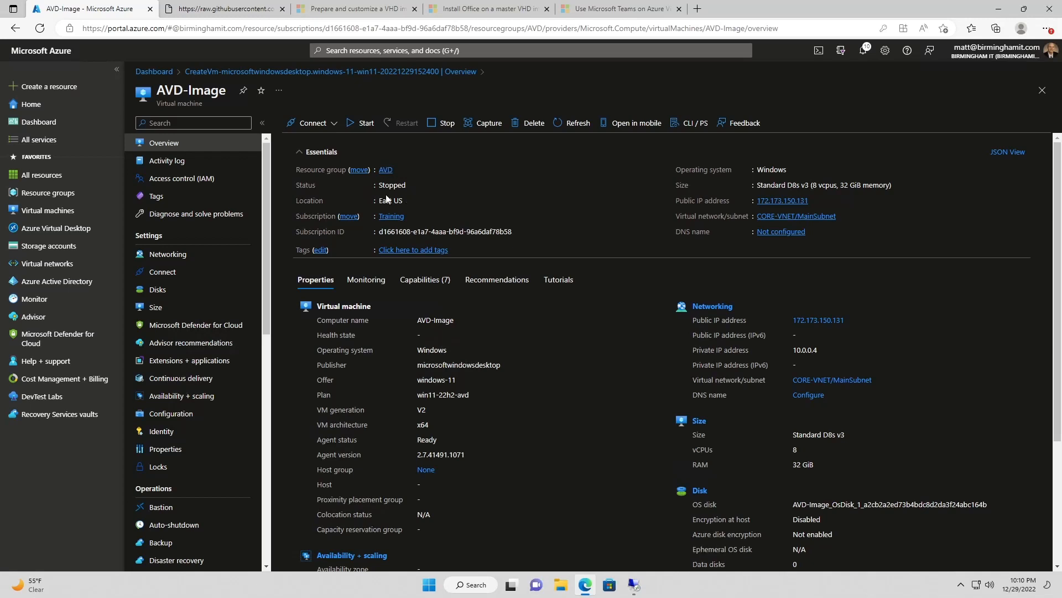
Stop the AVD-Image virtual machine in the Azure portal, confirm the stop and refresh its overview.
left_click(441, 123)
left_click(311, 185)
left_click(583, 129)
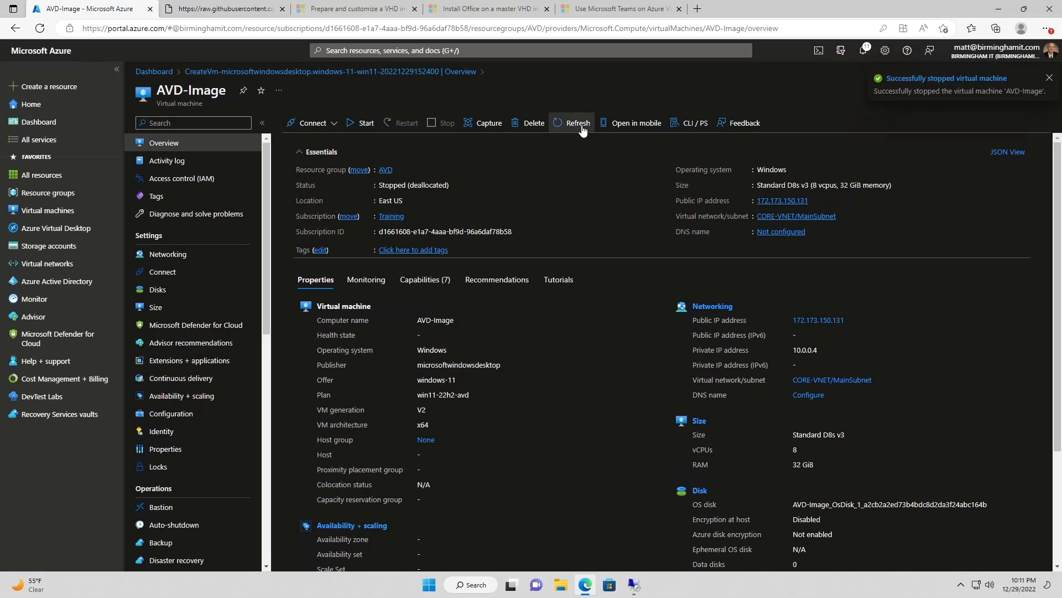
Start capturing an image of the AVD-Image virtual machine and create a new target Azure compute gallery named W11Base.
left_click(473, 126)
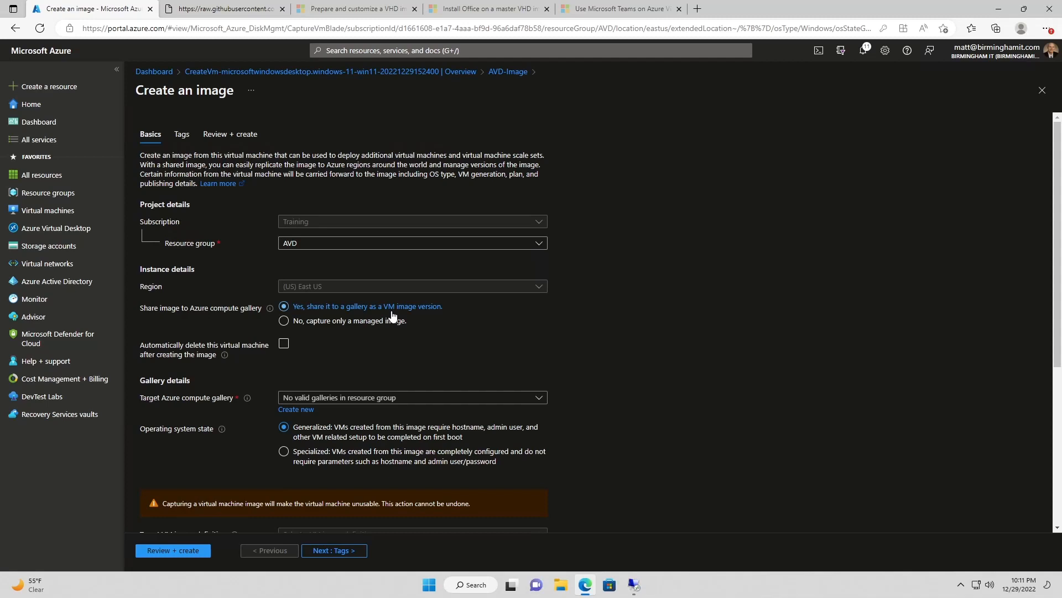
left_click(297, 411)
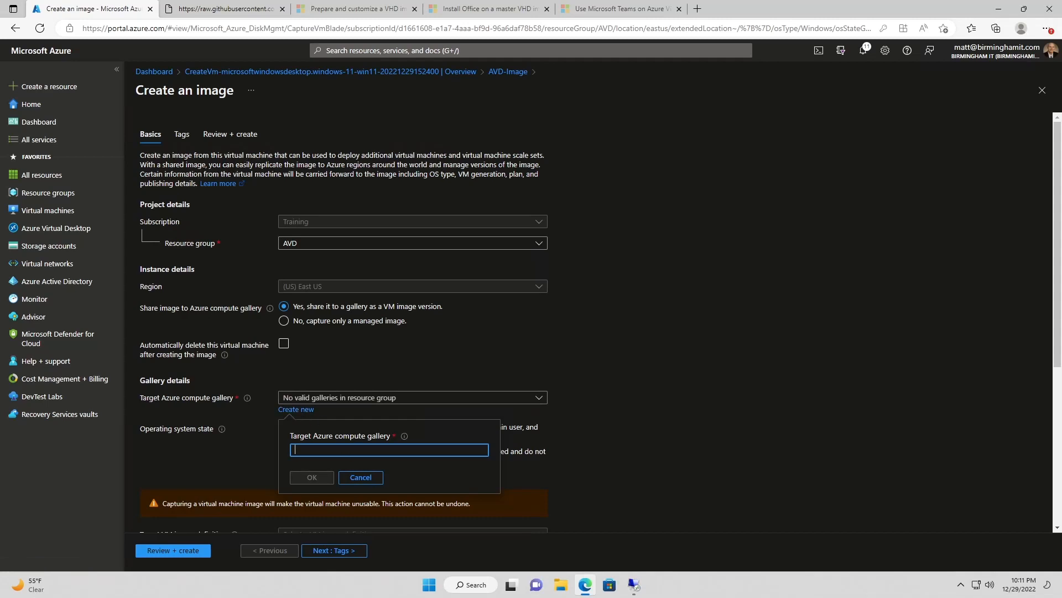
type("W11")
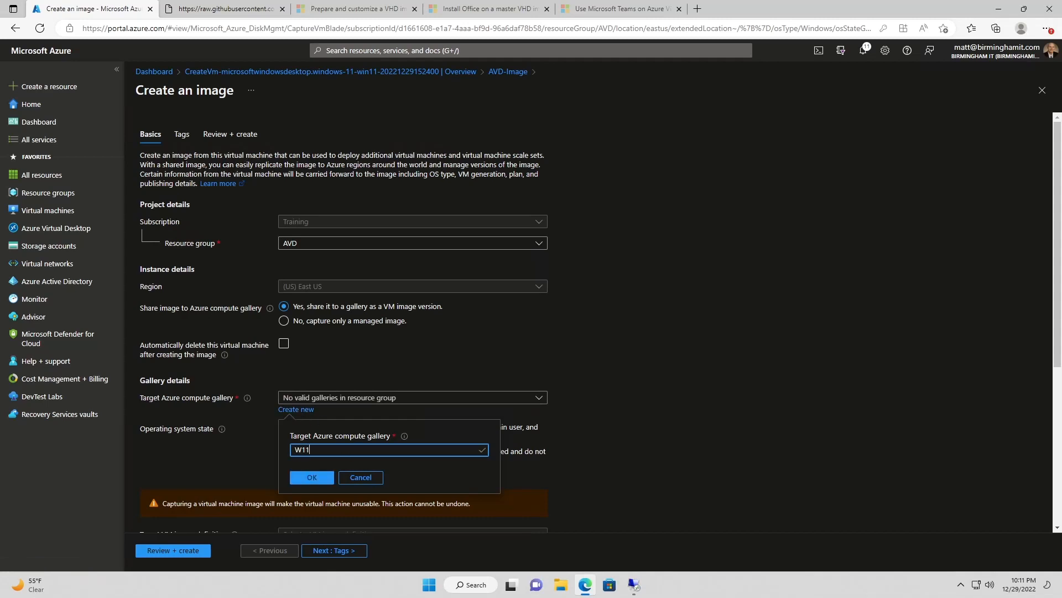
type("-Base")
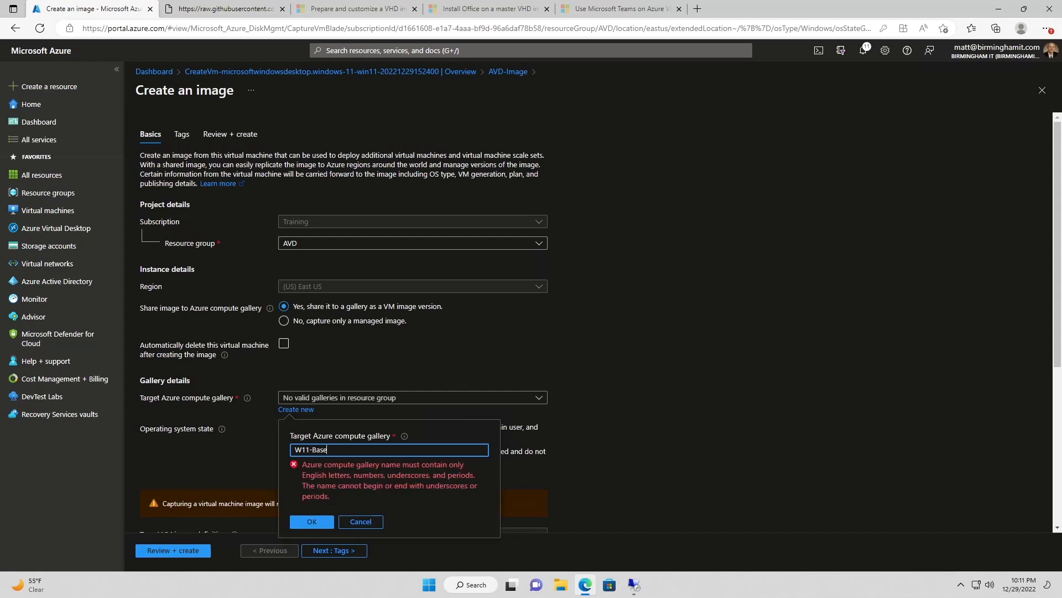
key("BackSpace")
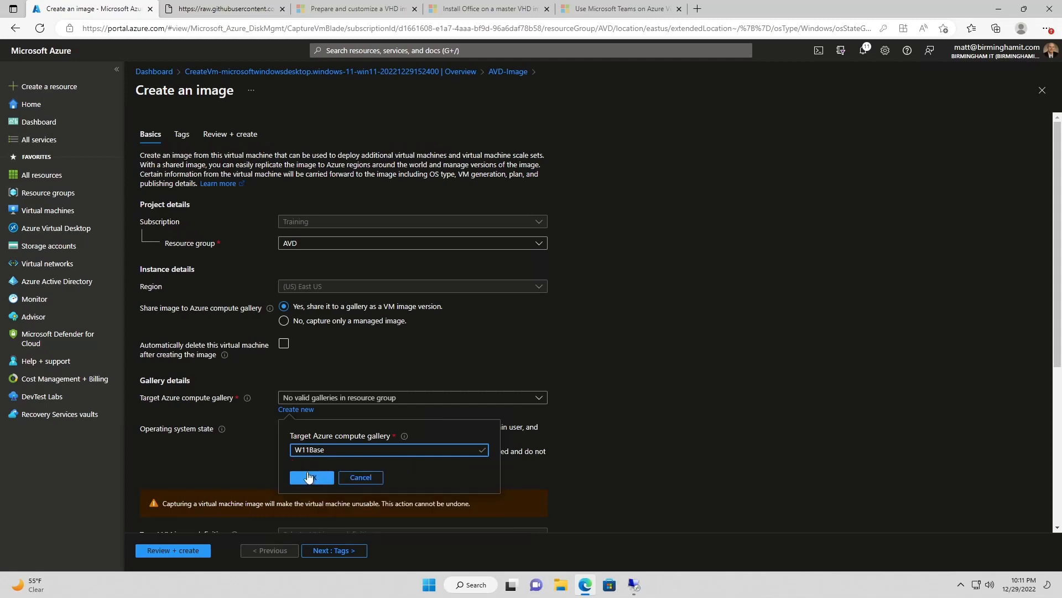
left_click(312, 469)
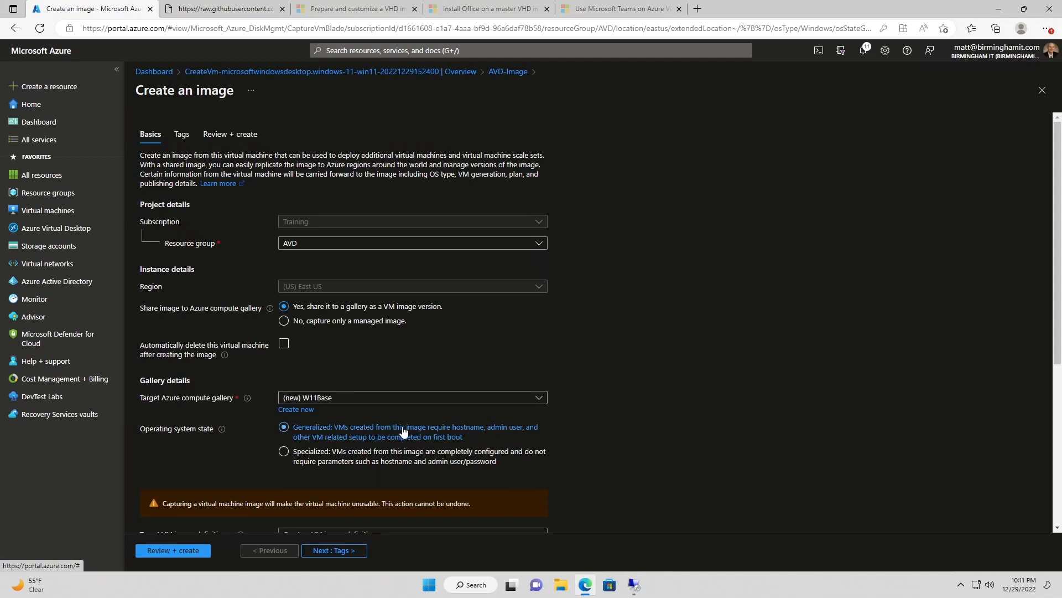
Create a new target VM image definition named W11-22h2 for the captured image.
scroll(205, 435, "down", 1)
scroll(205, 435, "down", 1)
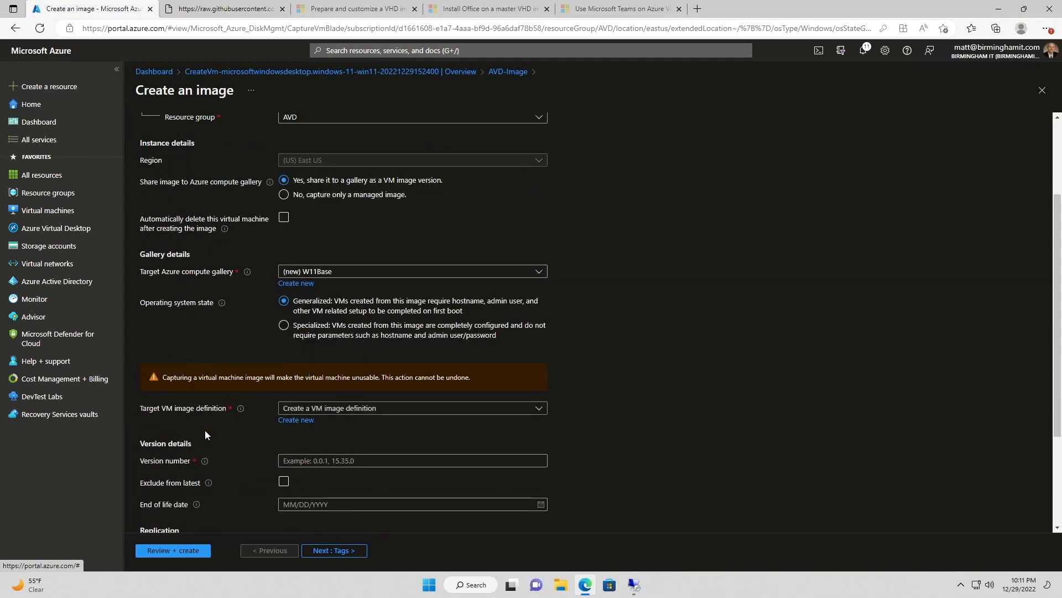
left_click(342, 409)
left_click(342, 410)
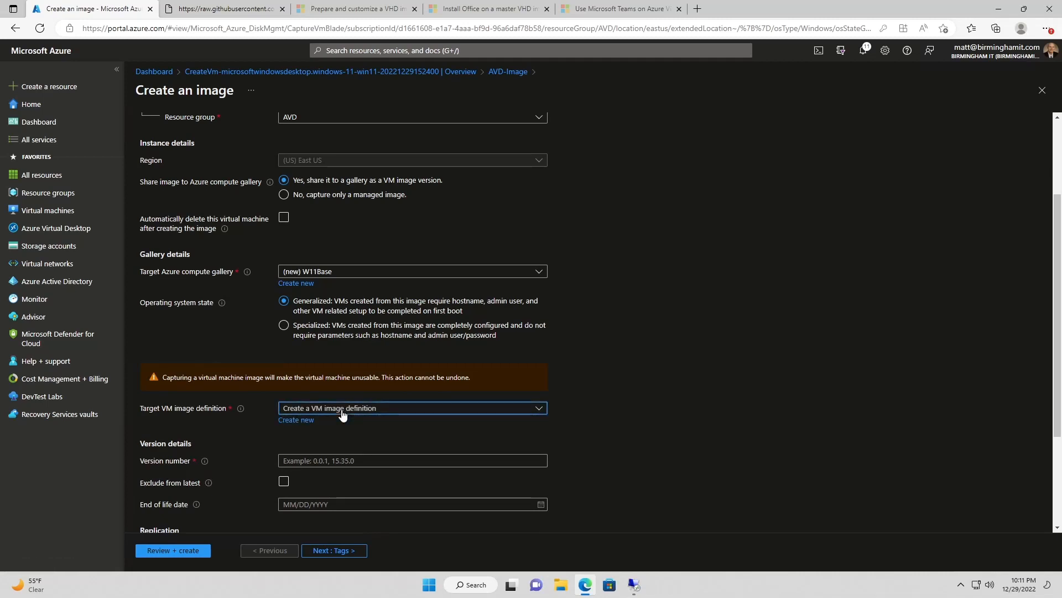
left_click(305, 422)
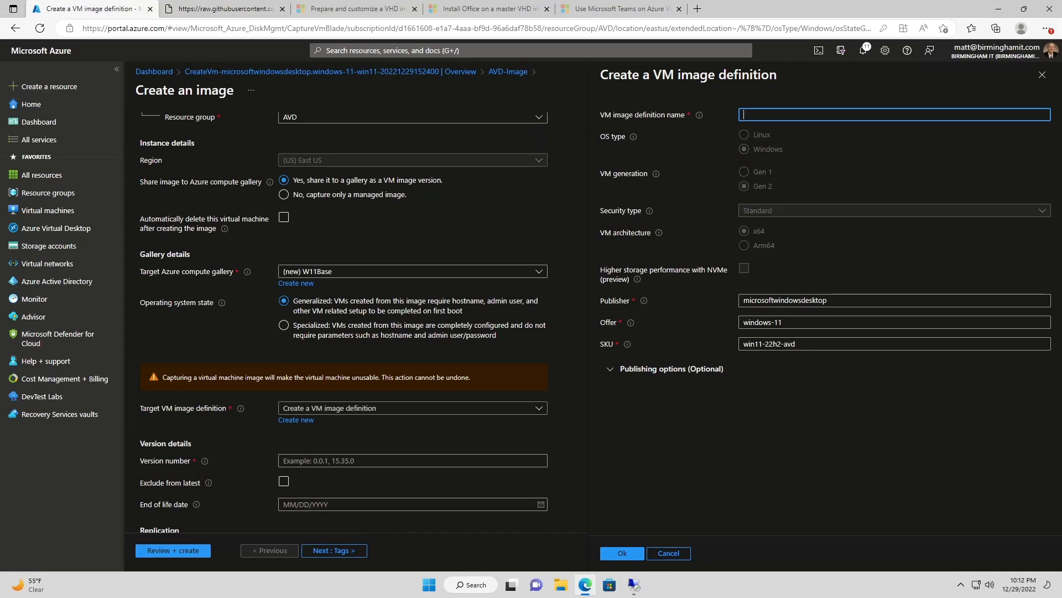
type("W11-22h2")
left_click(620, 553)
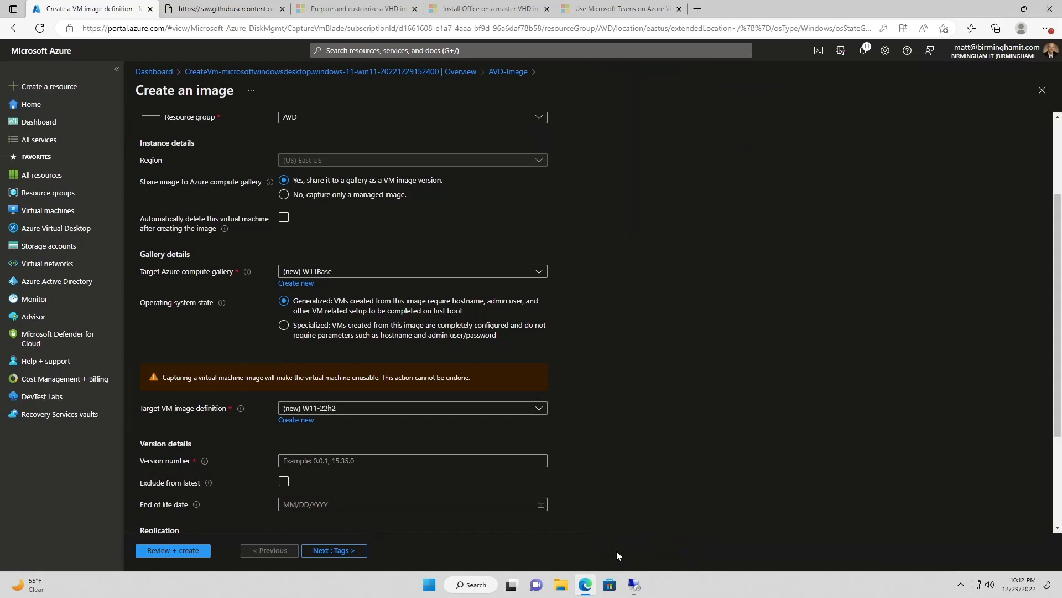
Set the image version number to 2022.12.29.
left_click(354, 461)
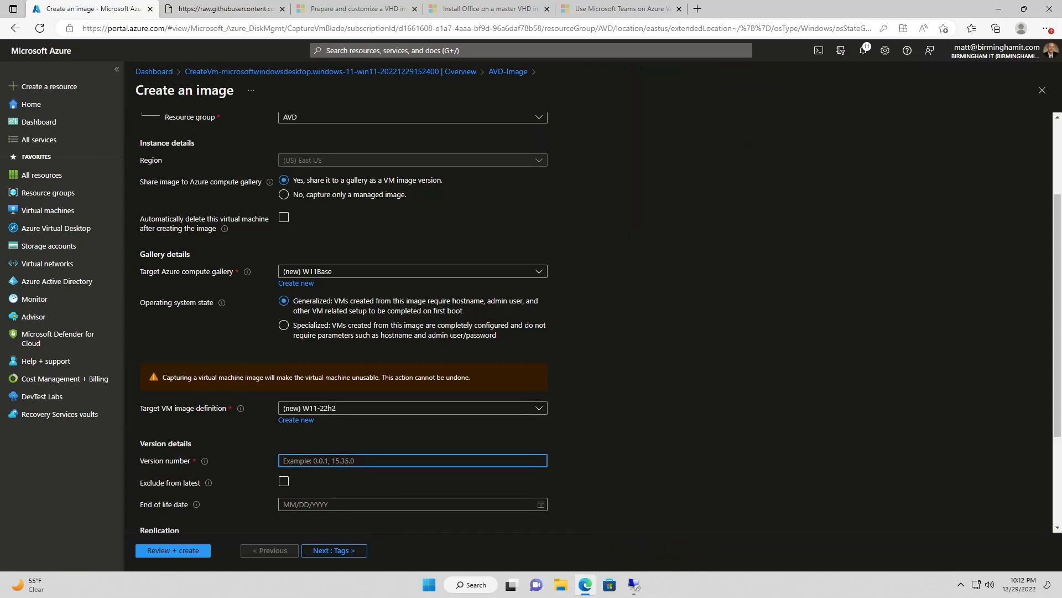
type("12.29")
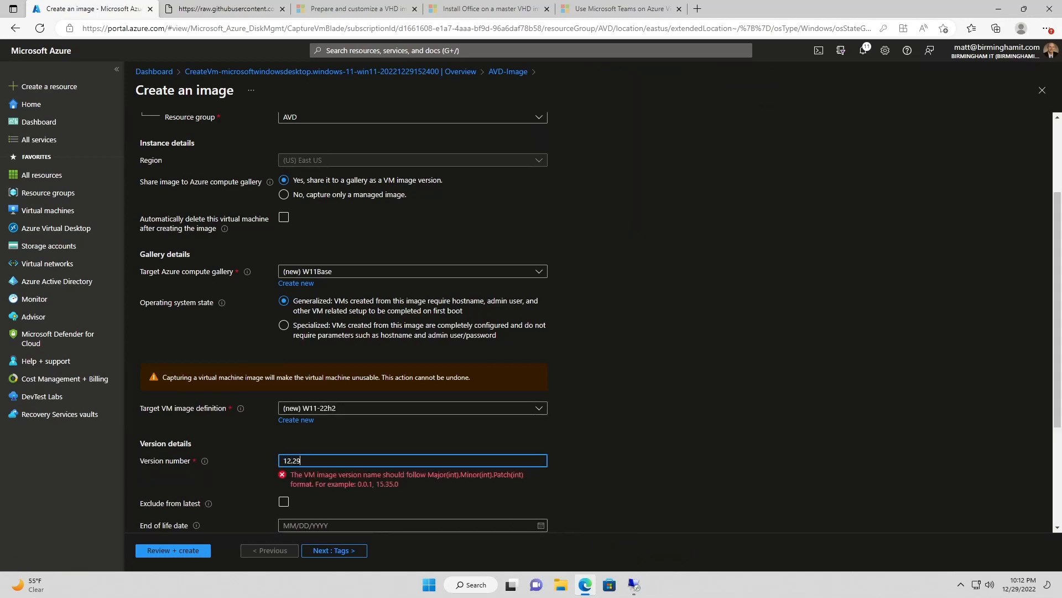
key("BackSpace")
key("BackSpace")
key("BackSpace")
key("BackSpace")
key("BackSpace")
type("22")
type("22")
type(".12.29")
scroll(286, 434, "down", 2)
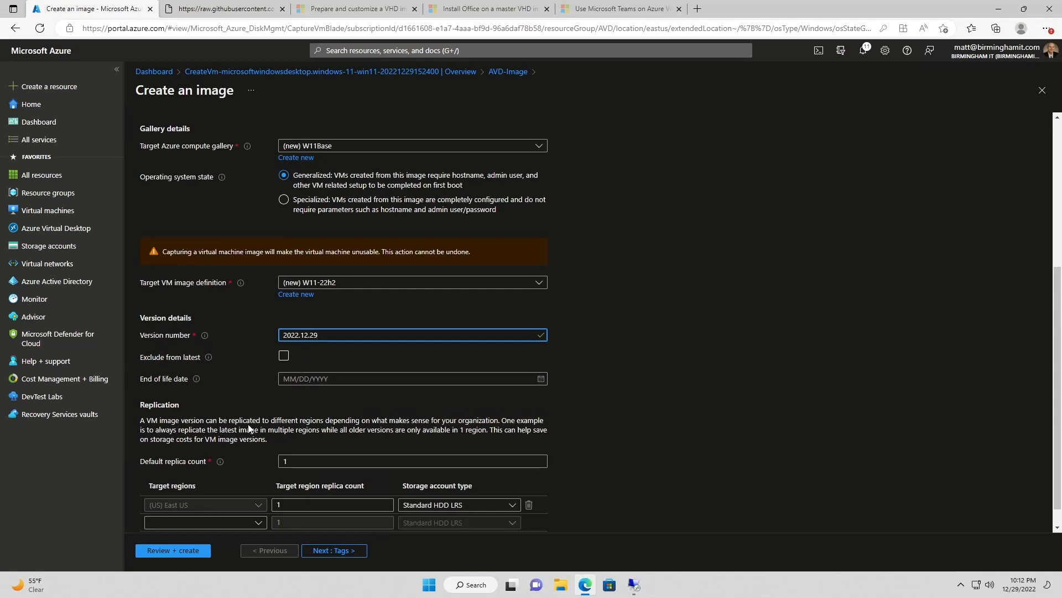
scroll(243, 475, "down", 1)
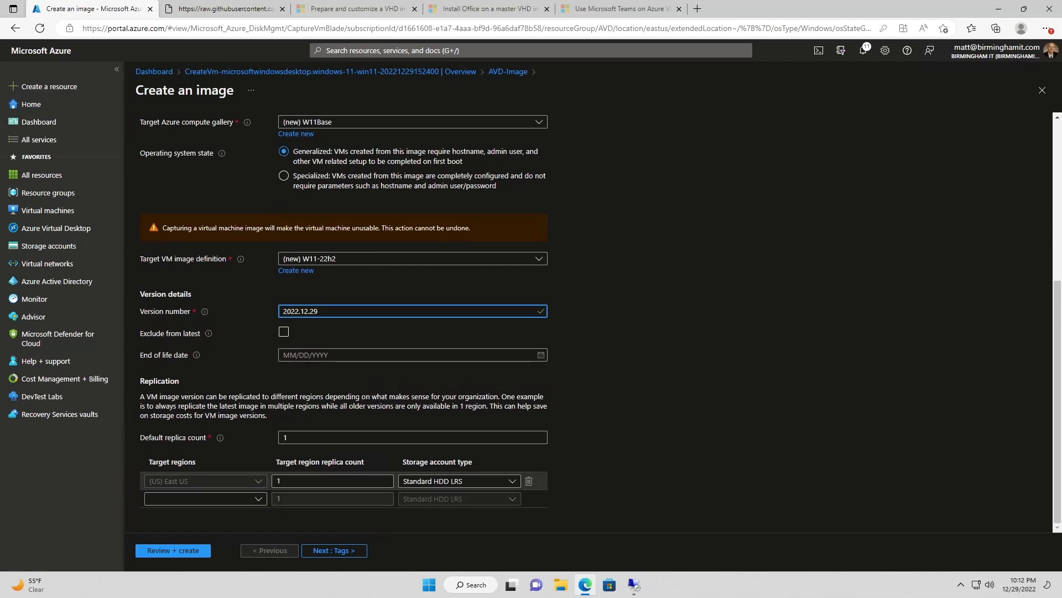
left_click(256, 498)
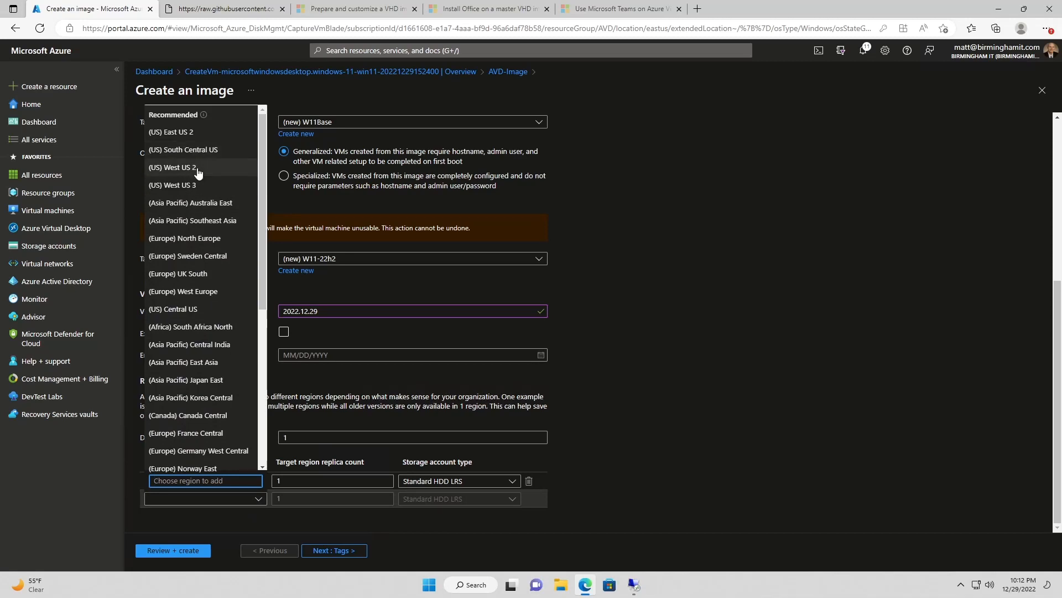
left_click(188, 310)
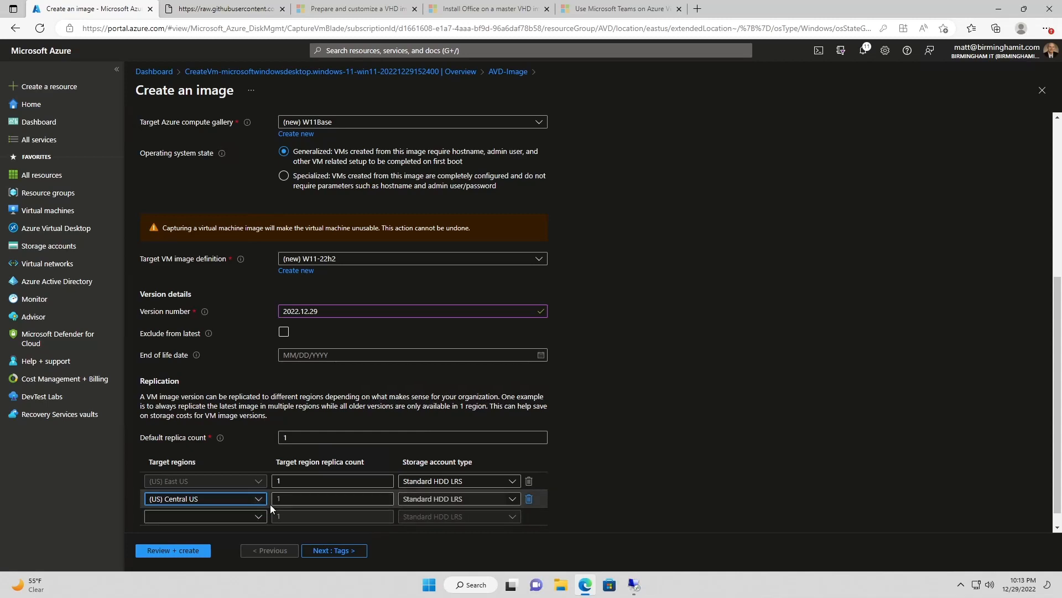
left_click(529, 499)
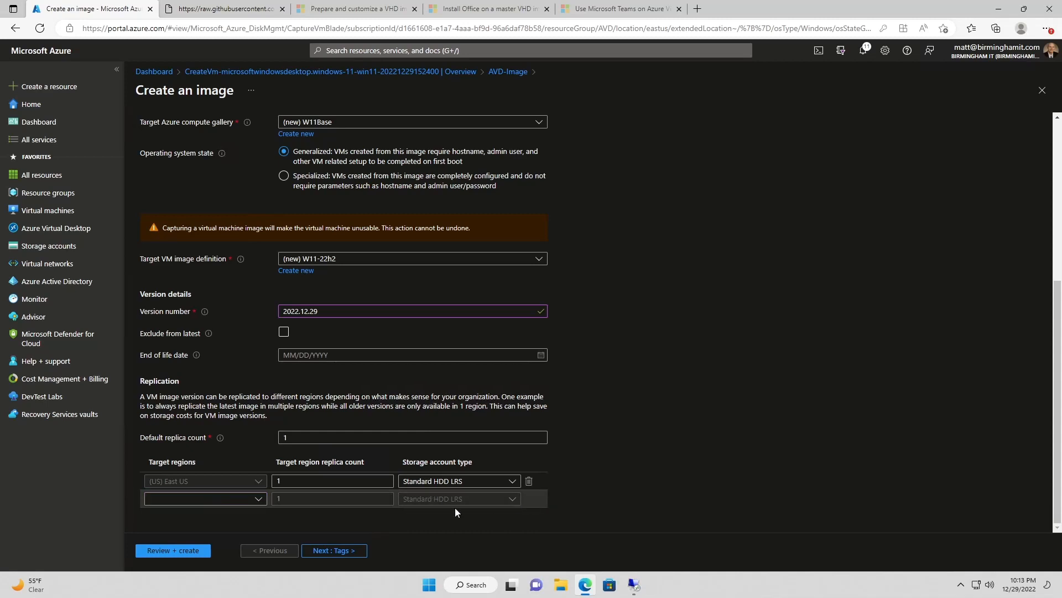
Validate the image settings and create the image.
left_click(189, 551)
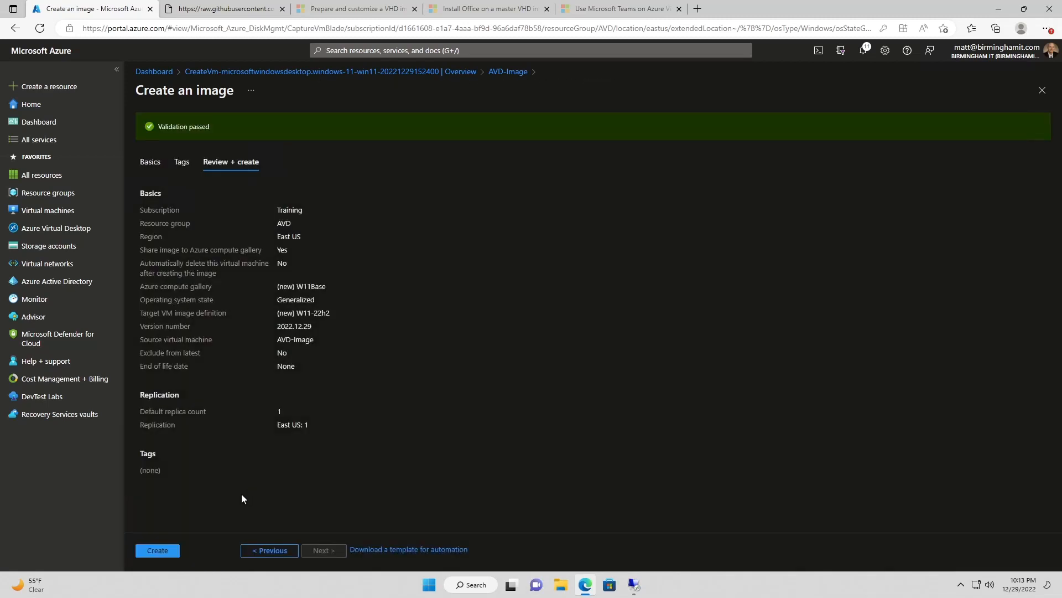
left_click(160, 551)
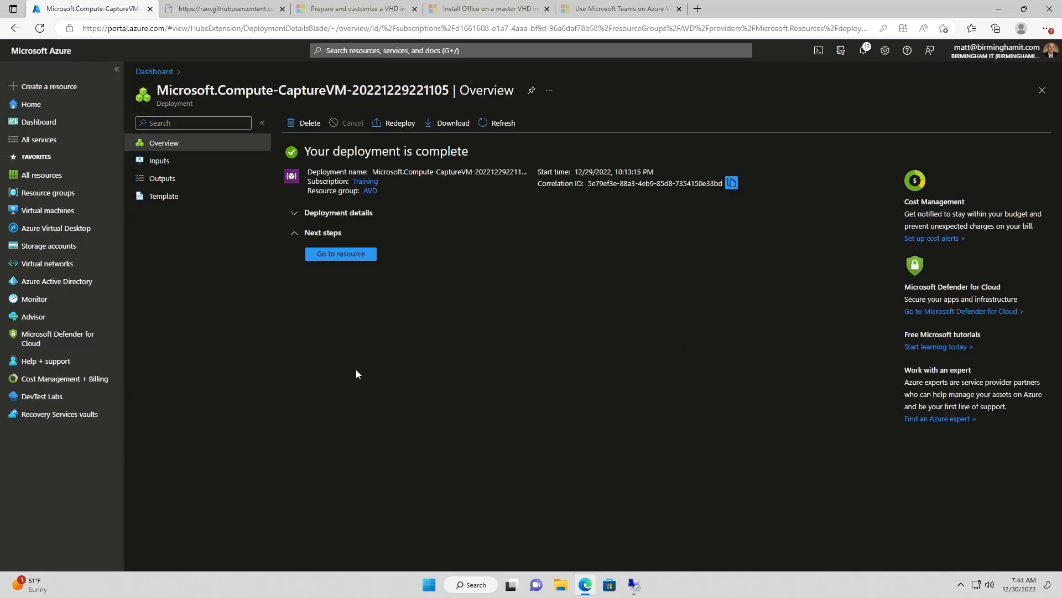
Open the AVD resource group and examine the image version, image definition and gallery among its resources.
left_click(53, 197)
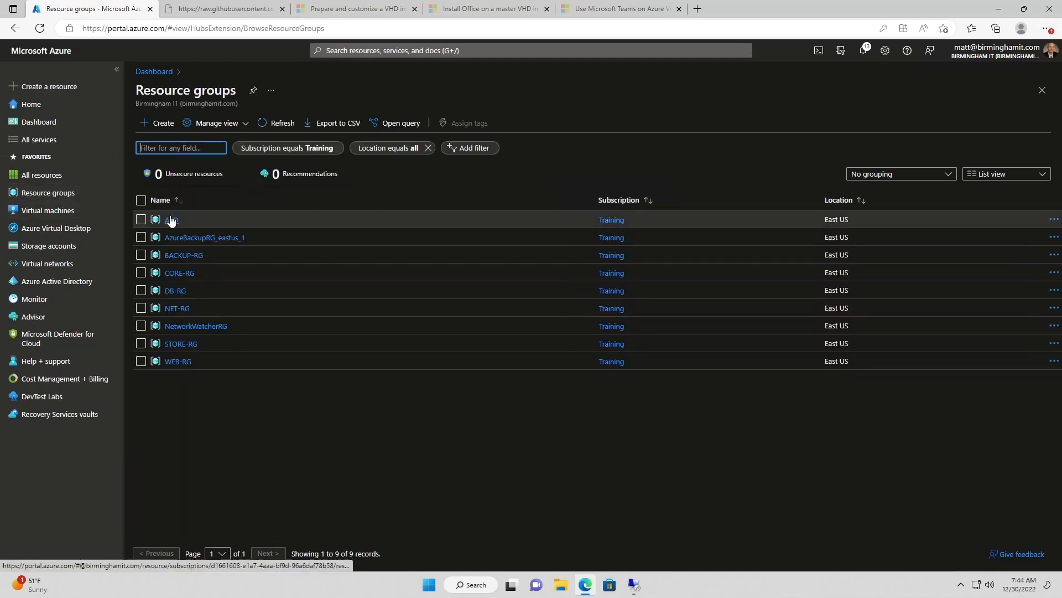
left_click(170, 218)
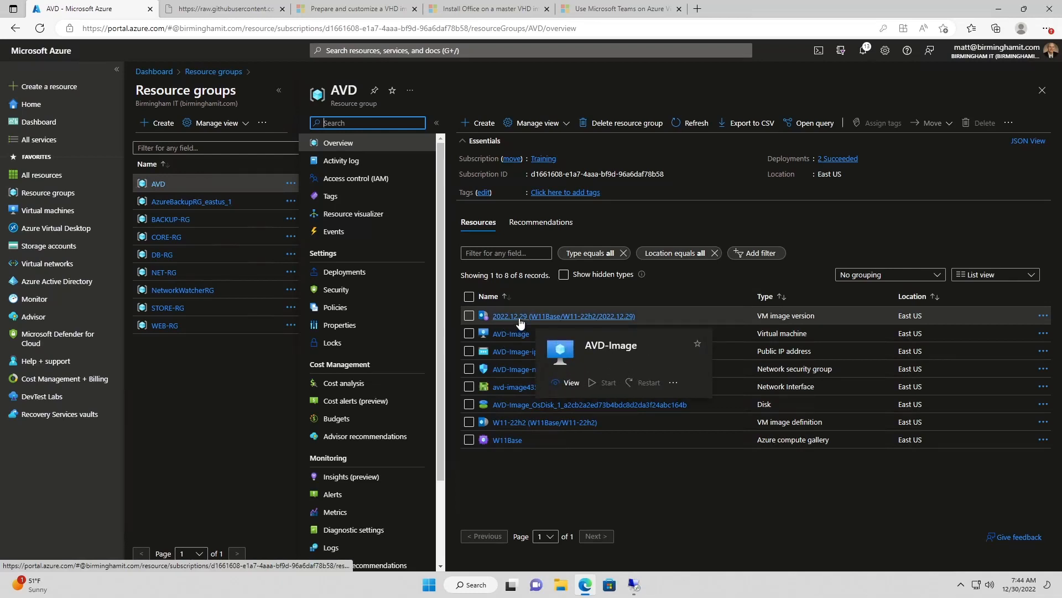
mouse_move(520, 322)
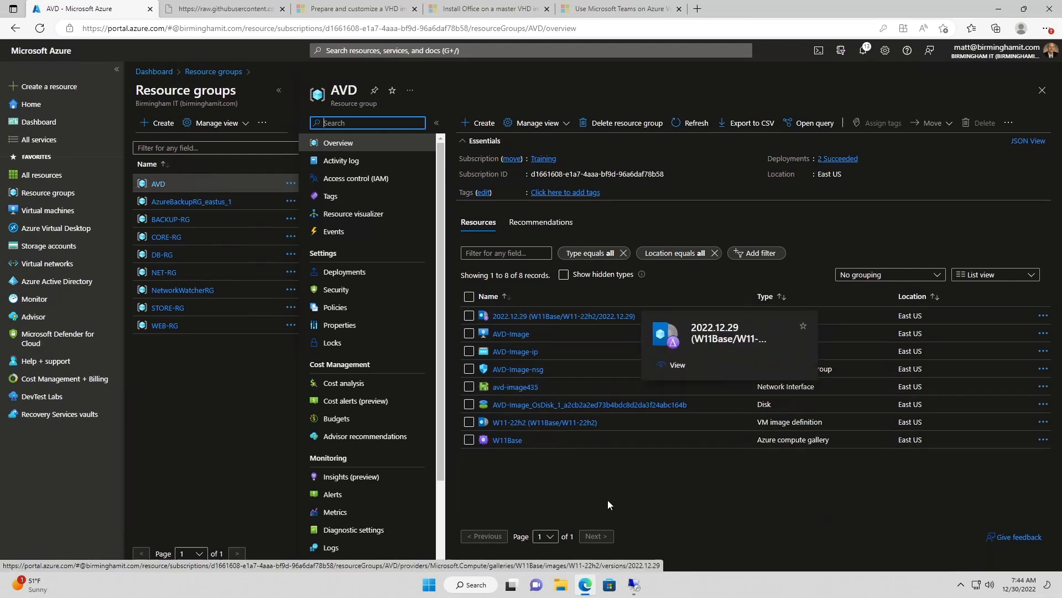
left_click(626, 486)
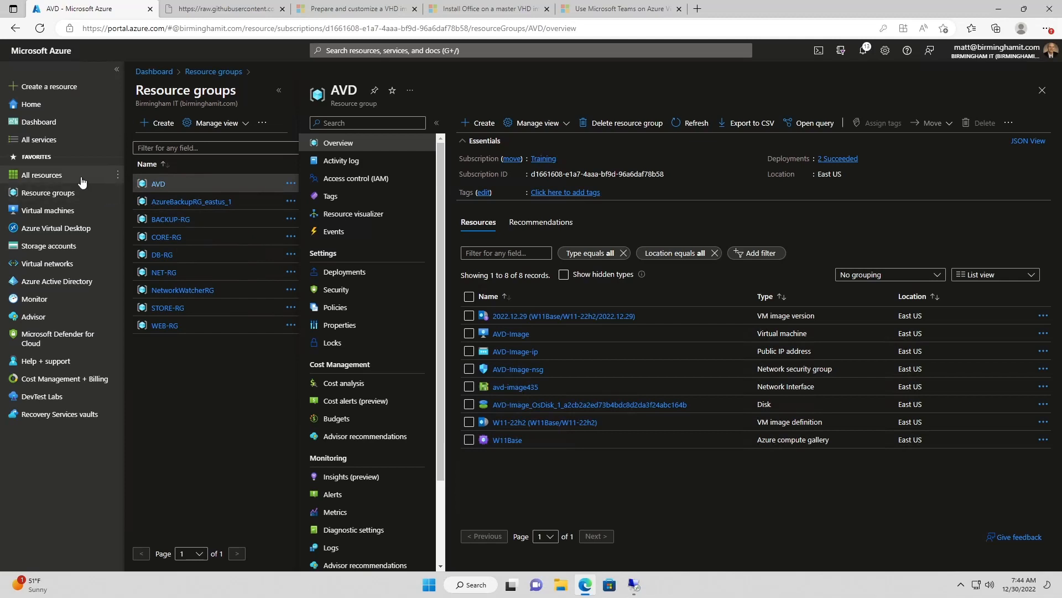
Start creating a new Azure virtual machine under the Training subscription.
left_click(49, 213)
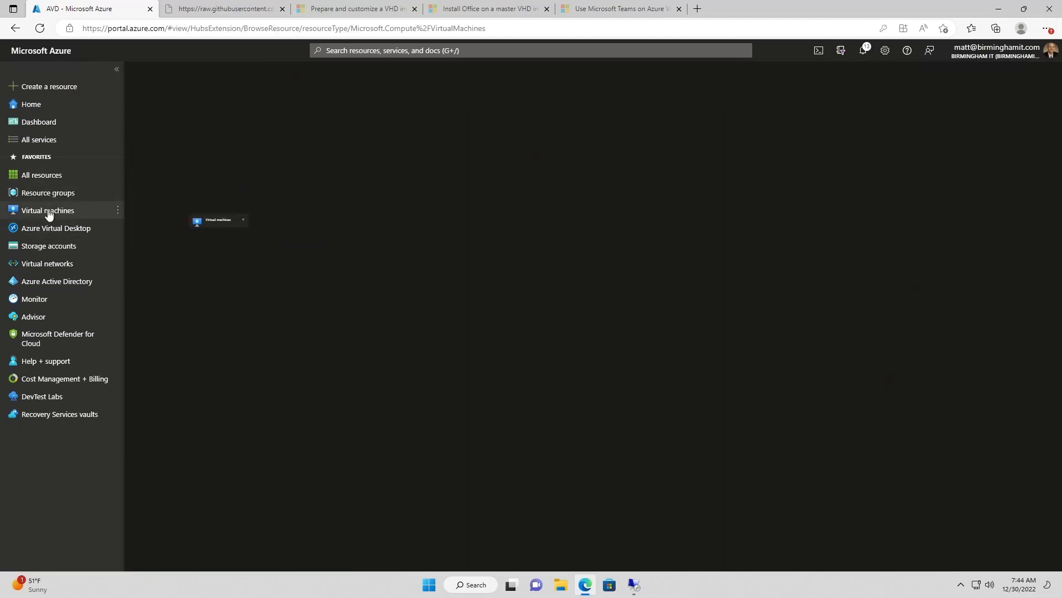
left_click(162, 123)
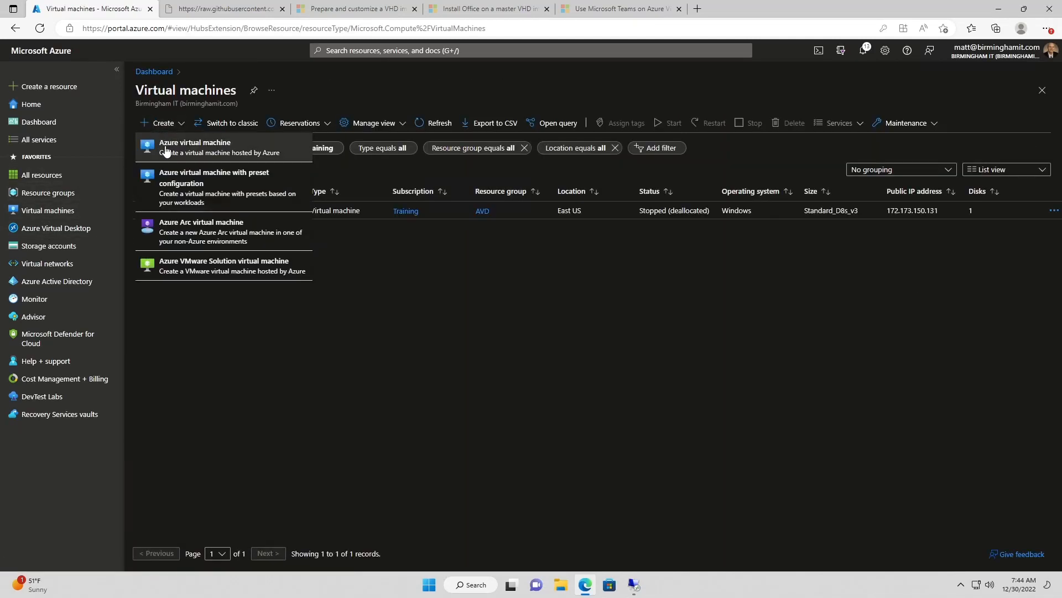
left_click(166, 147)
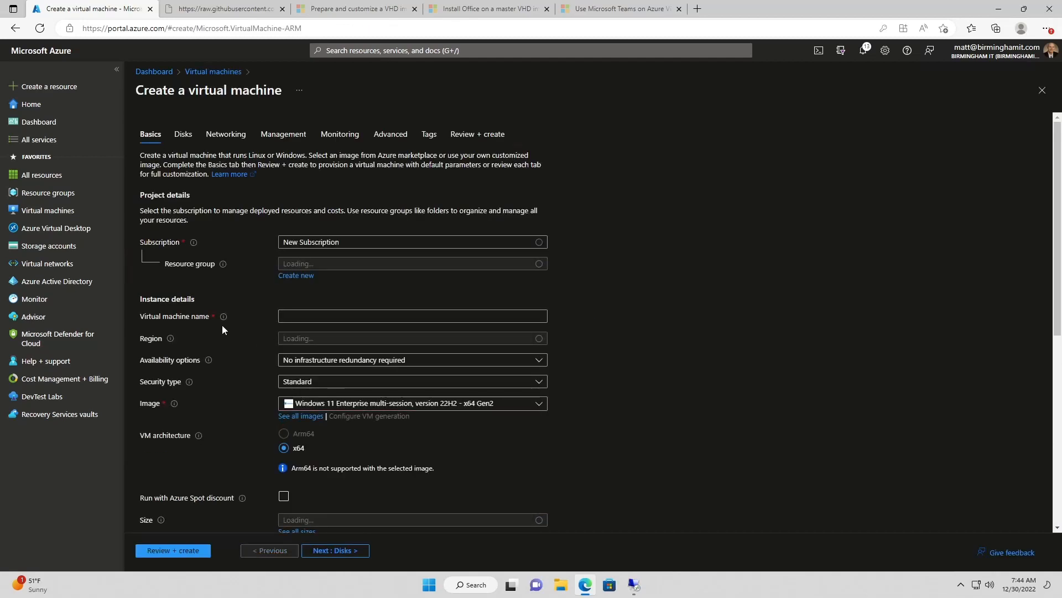
left_click(305, 242)
left_click(321, 316)
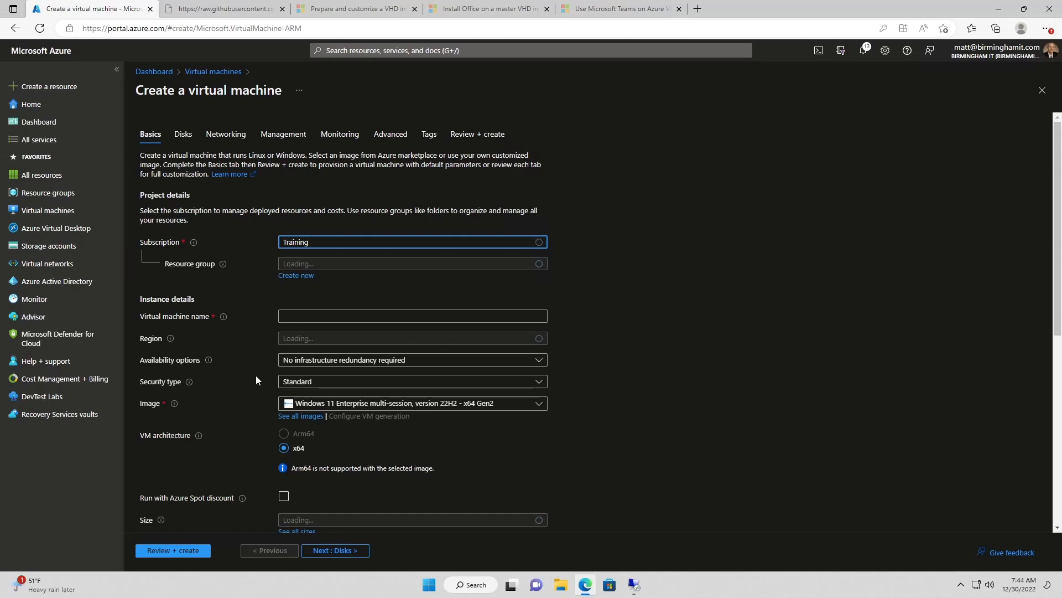
Browse all available images, check My Images and pick the W11-22h2 shared image from the W11Base gallery.
left_click(299, 417)
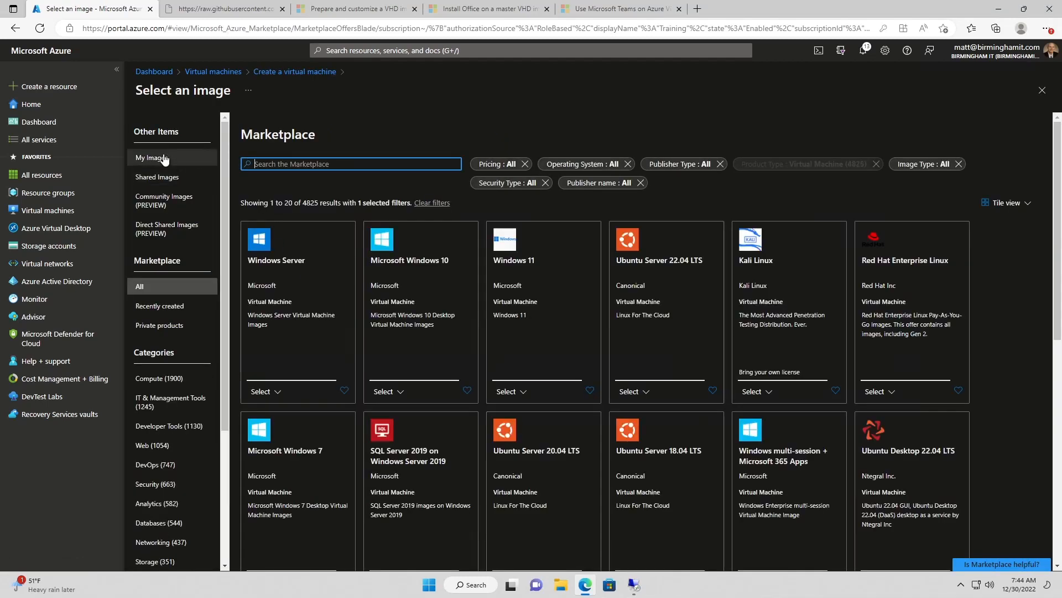
left_click(154, 158)
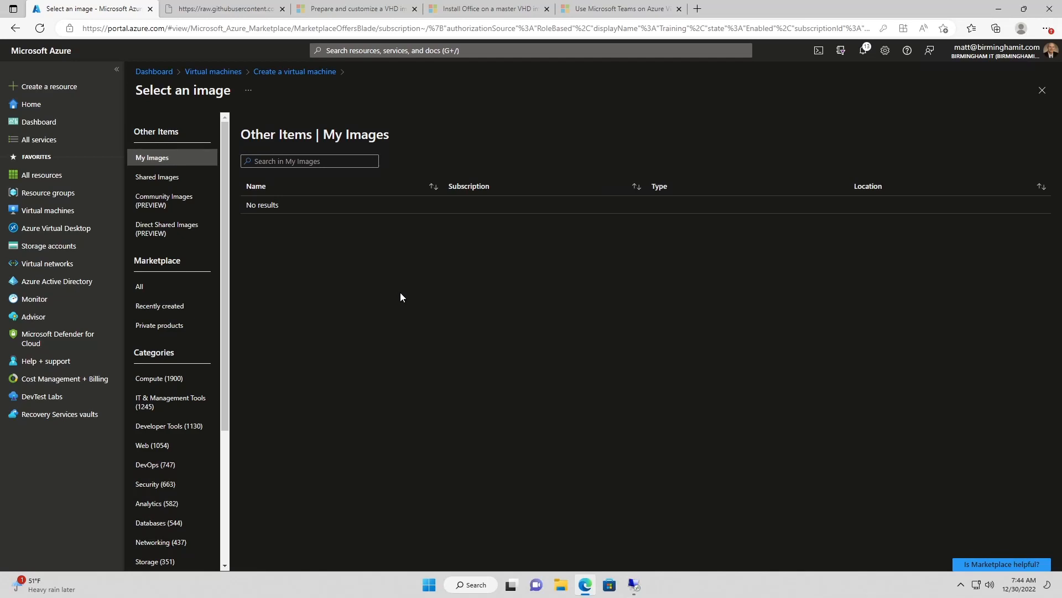
left_click(178, 177)
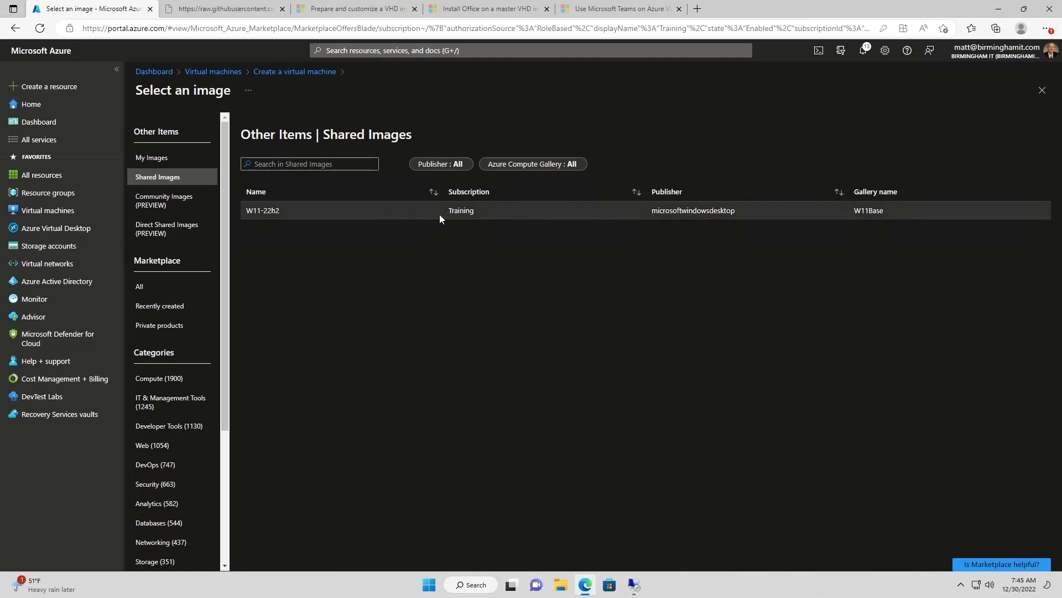
left_click(263, 211)
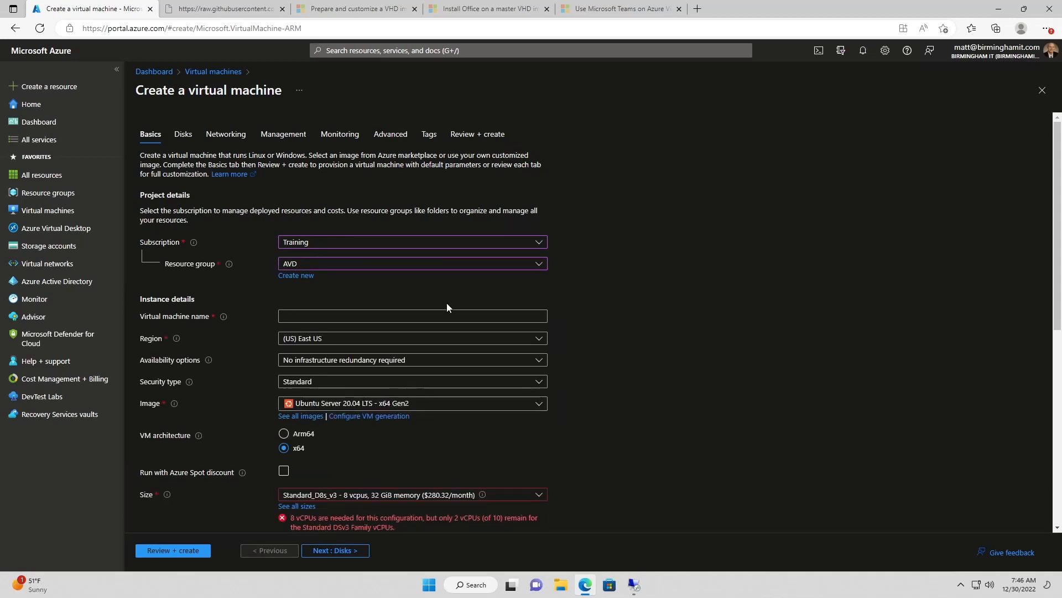
Replace the Ubuntu Server image in the virtual machine form with the latest W11-22h2 shared image.
left_click(360, 409)
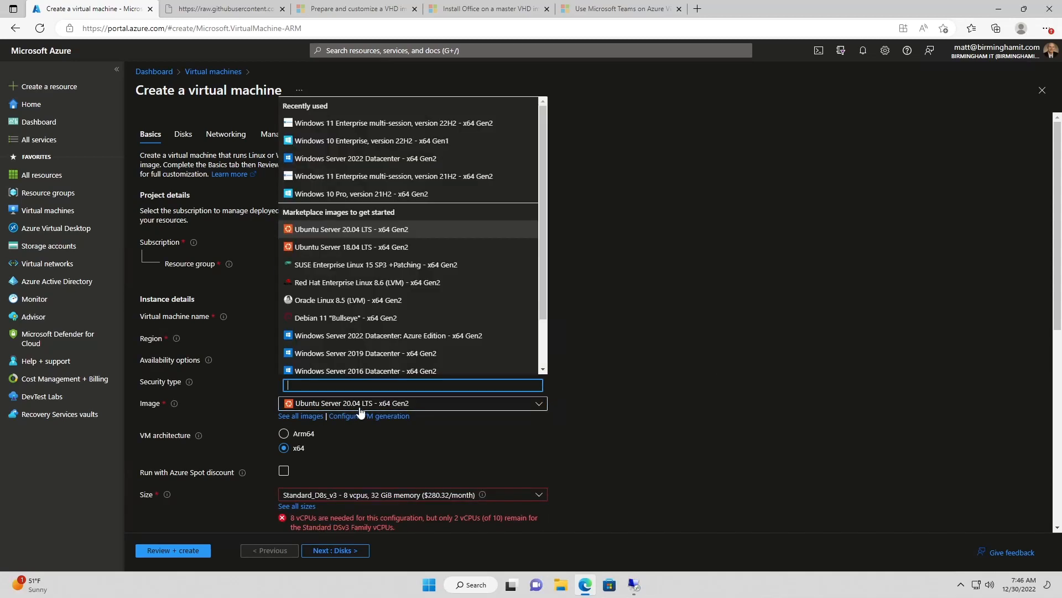
left_click(360, 410)
left_click(289, 417)
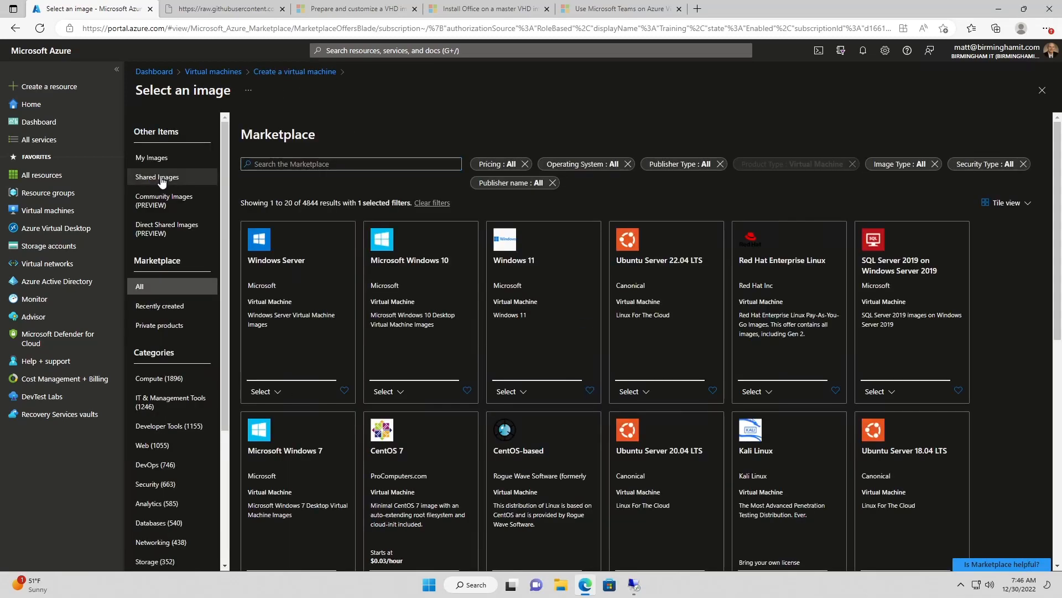
left_click(160, 180)
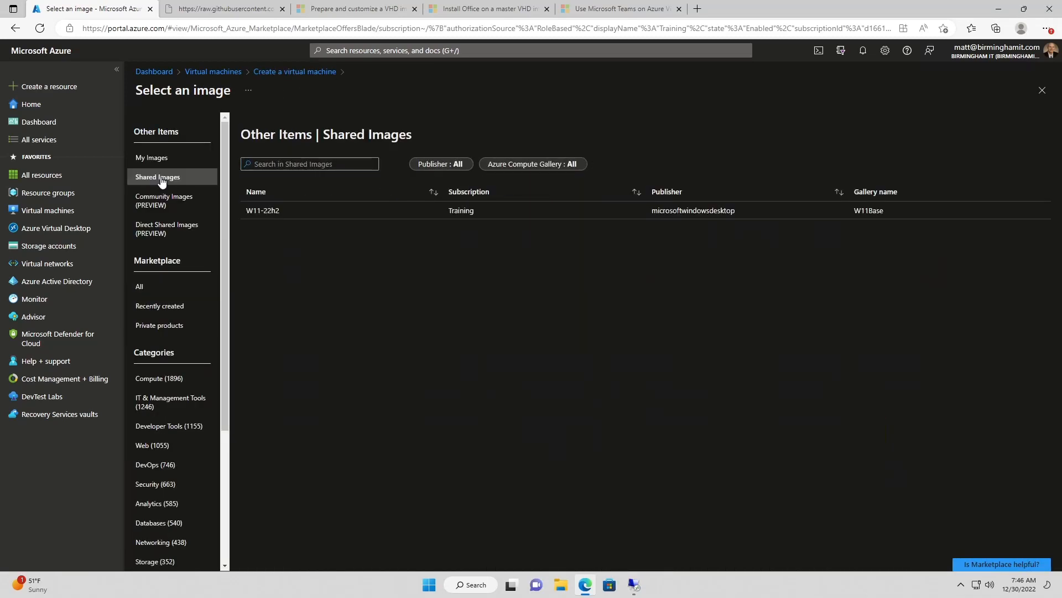
left_click(306, 210)
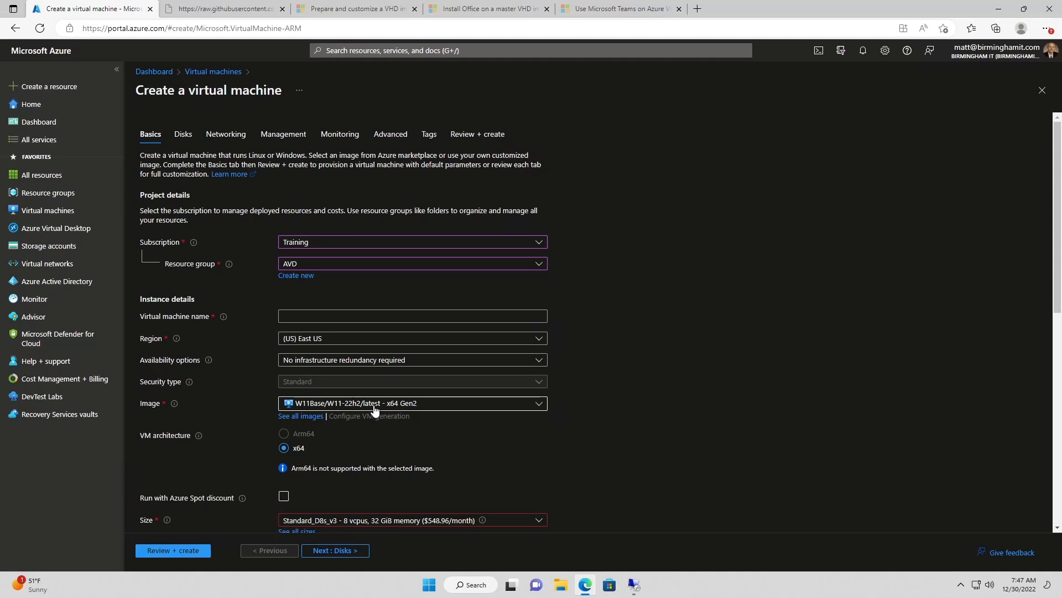
Discard the unsaved virtual machine and open the W11-22h2 image definition in the AVD resource group's W11Base gallery.
left_click(65, 194)
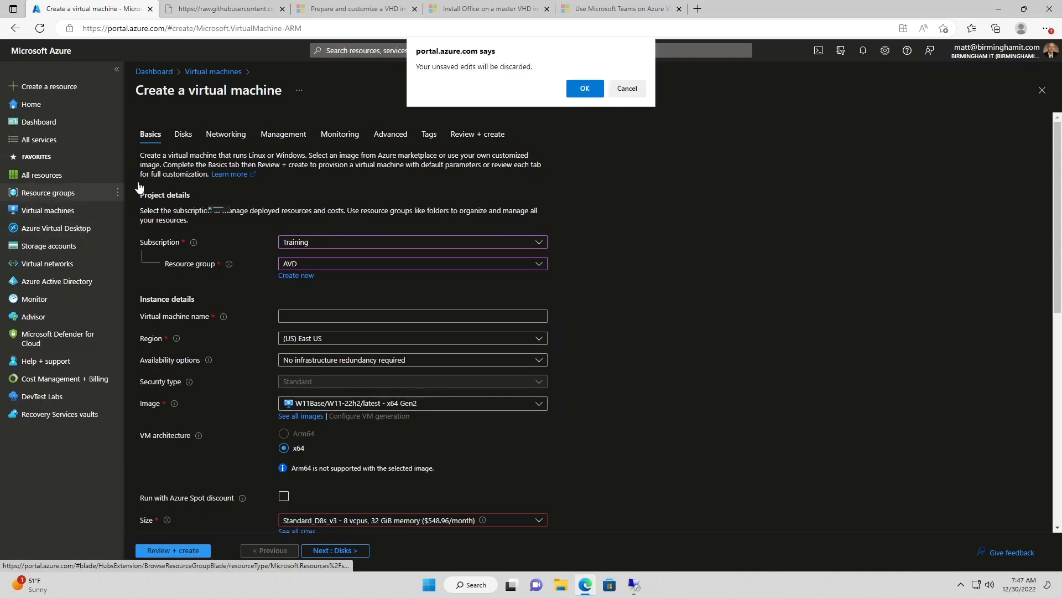
left_click(585, 90)
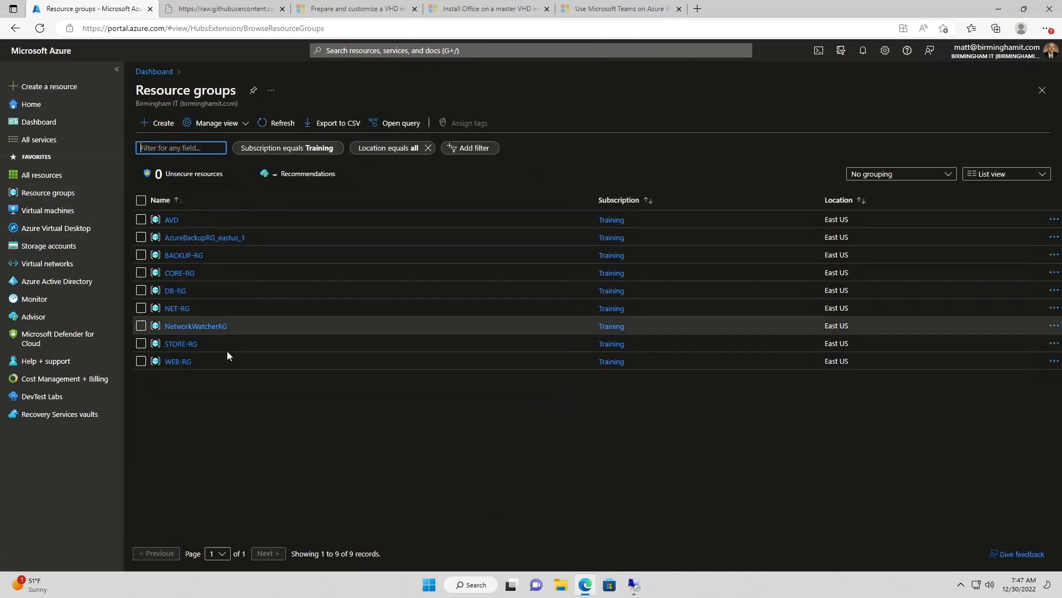
left_click(171, 220)
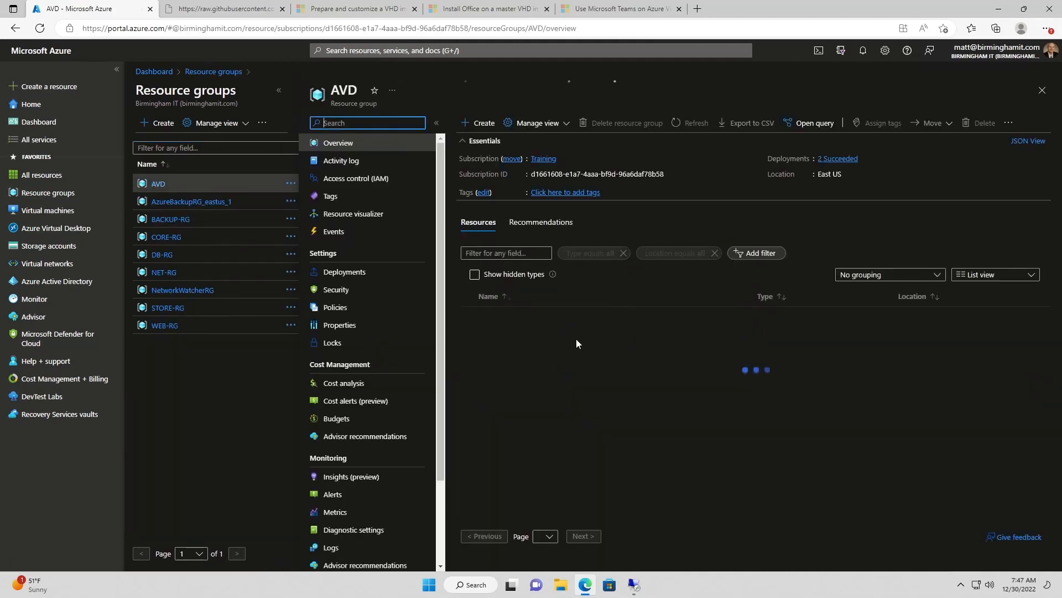
left_click(506, 442)
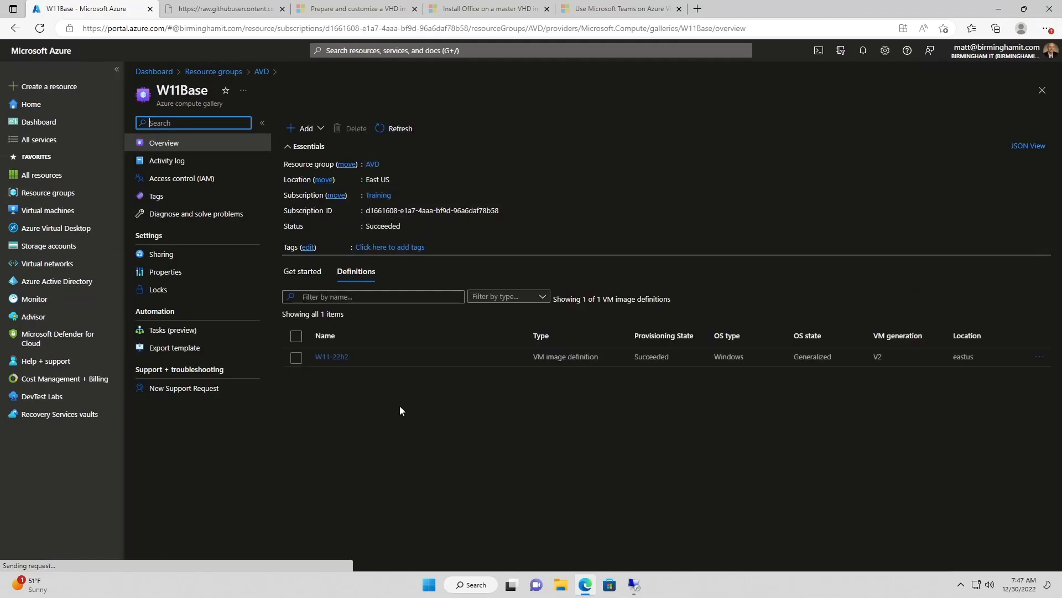
left_click(332, 357)
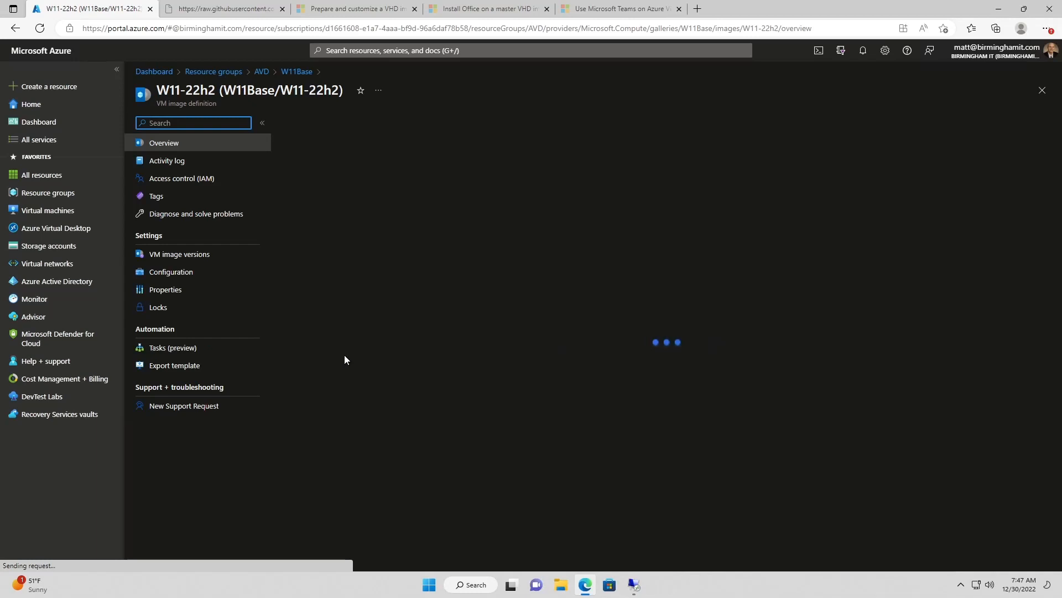